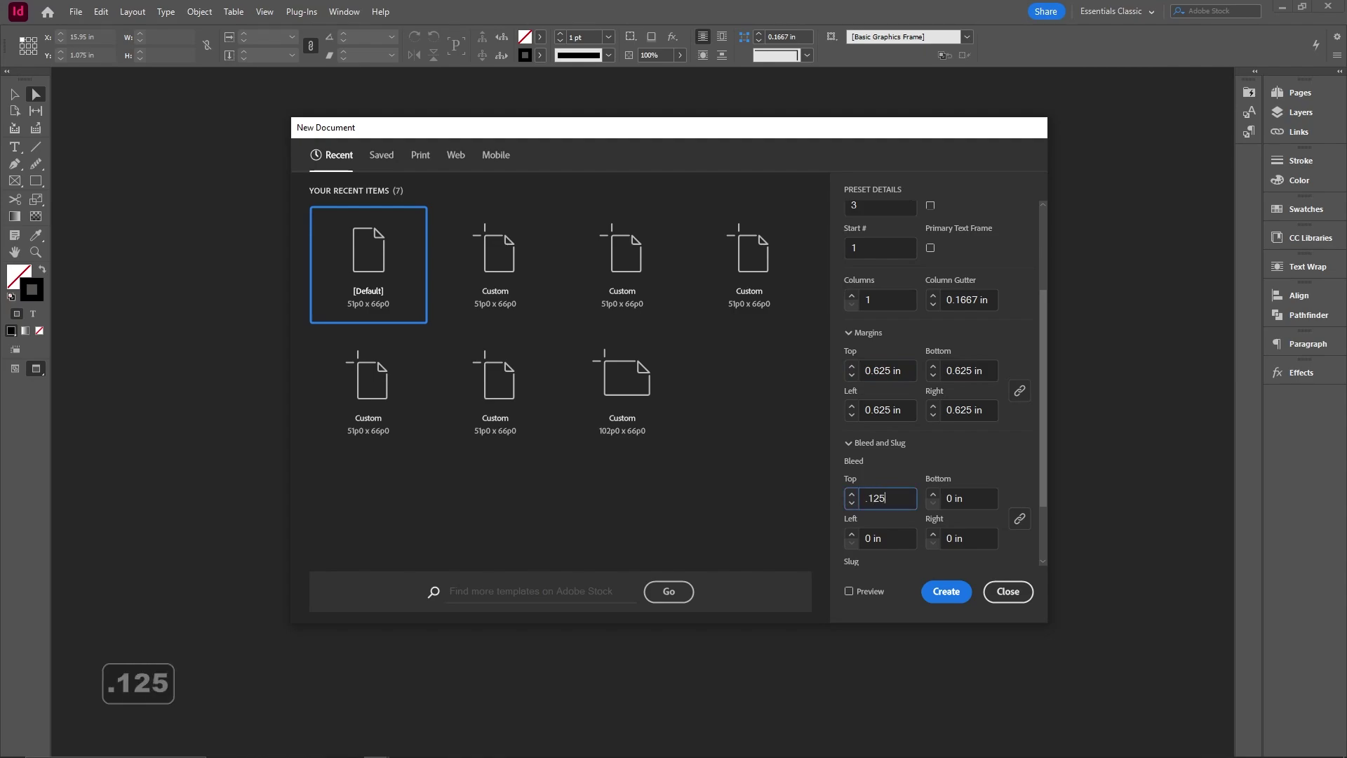
Create the new document with 0.625 in margins and a 0.125 in bleed.
drag(1045, 462, 1042, 502)
click(947, 592)
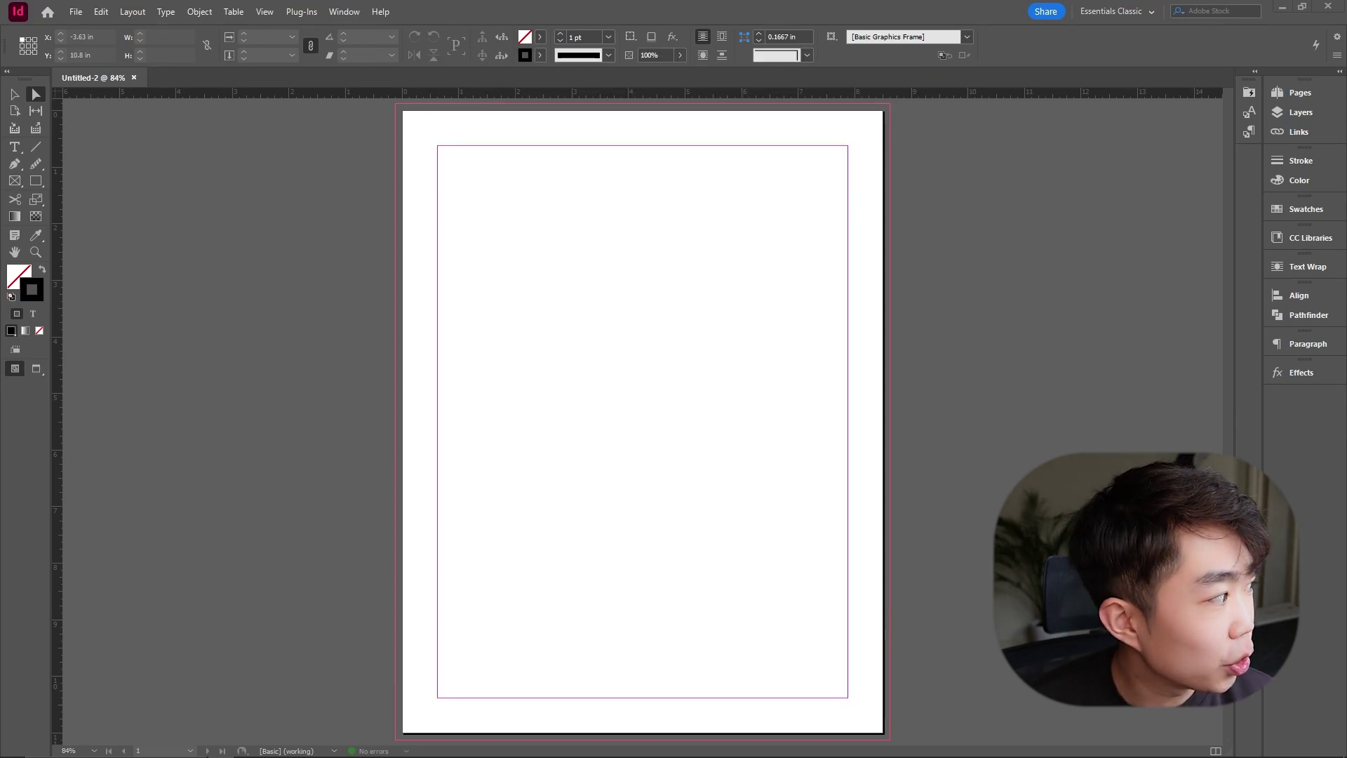
Open pexels-allan-mas-5370624.jpg from the Supp folder in Adobe Photoshop 2024 and dock the floating toolbox.
click(404, 747)
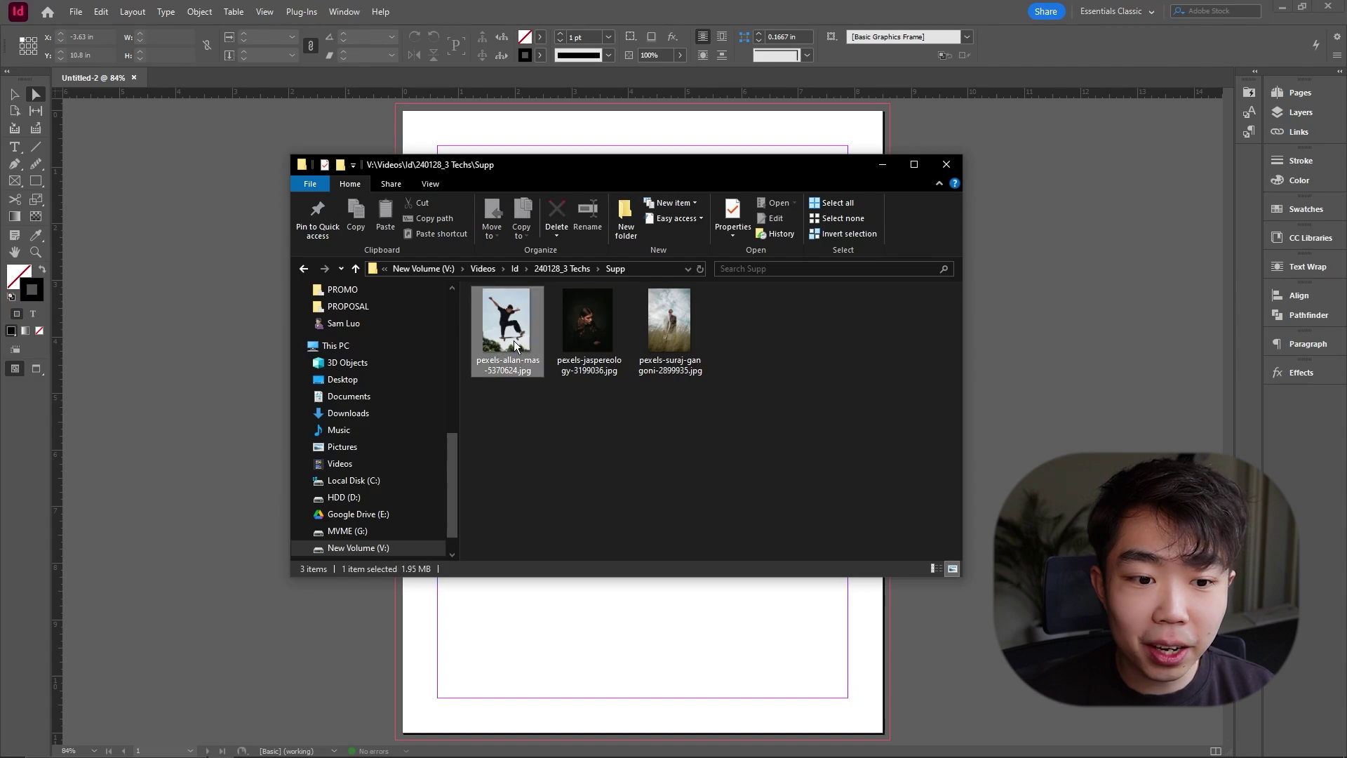
right_click(515, 295)
mouse_move(664, 533)
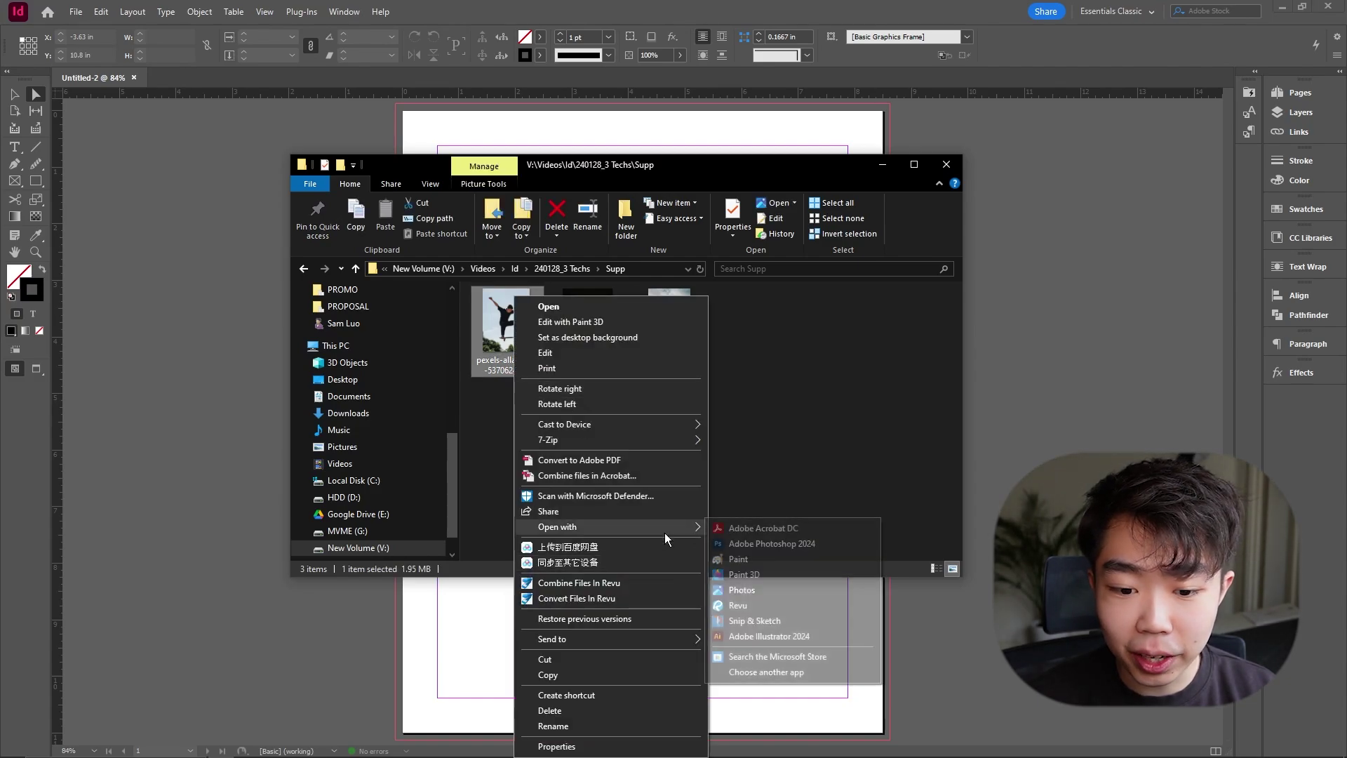
click(752, 541)
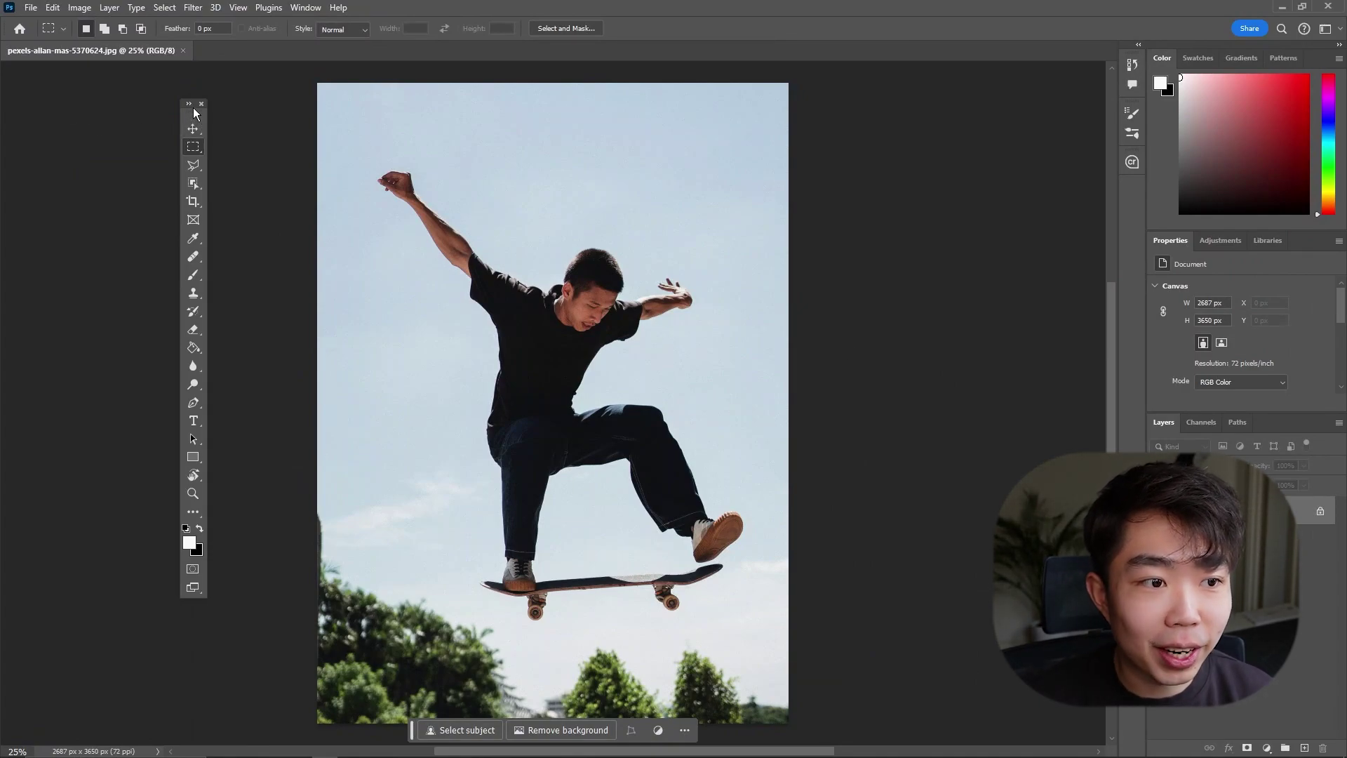
drag(195, 119, 16, 77)
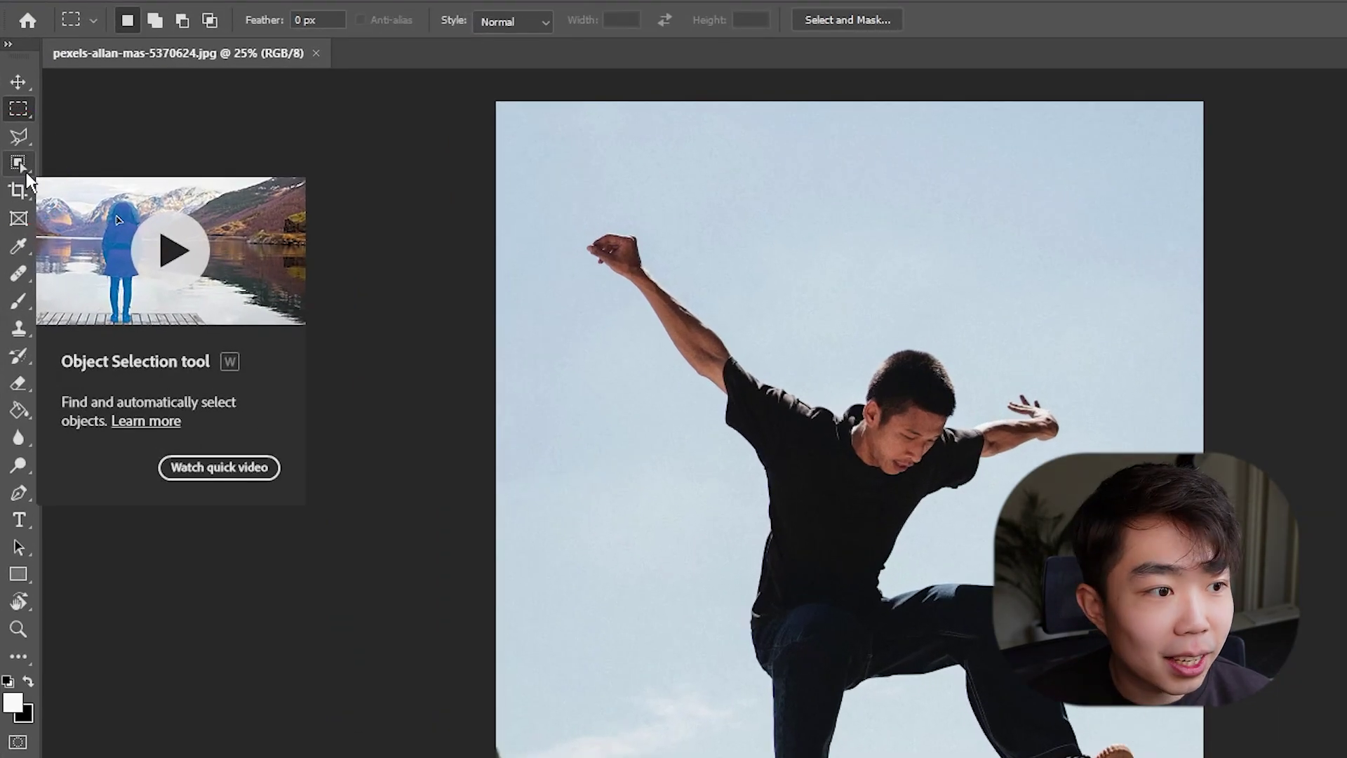
Select the jumping skateboarder with the Object Selection tool.
click(24, 165)
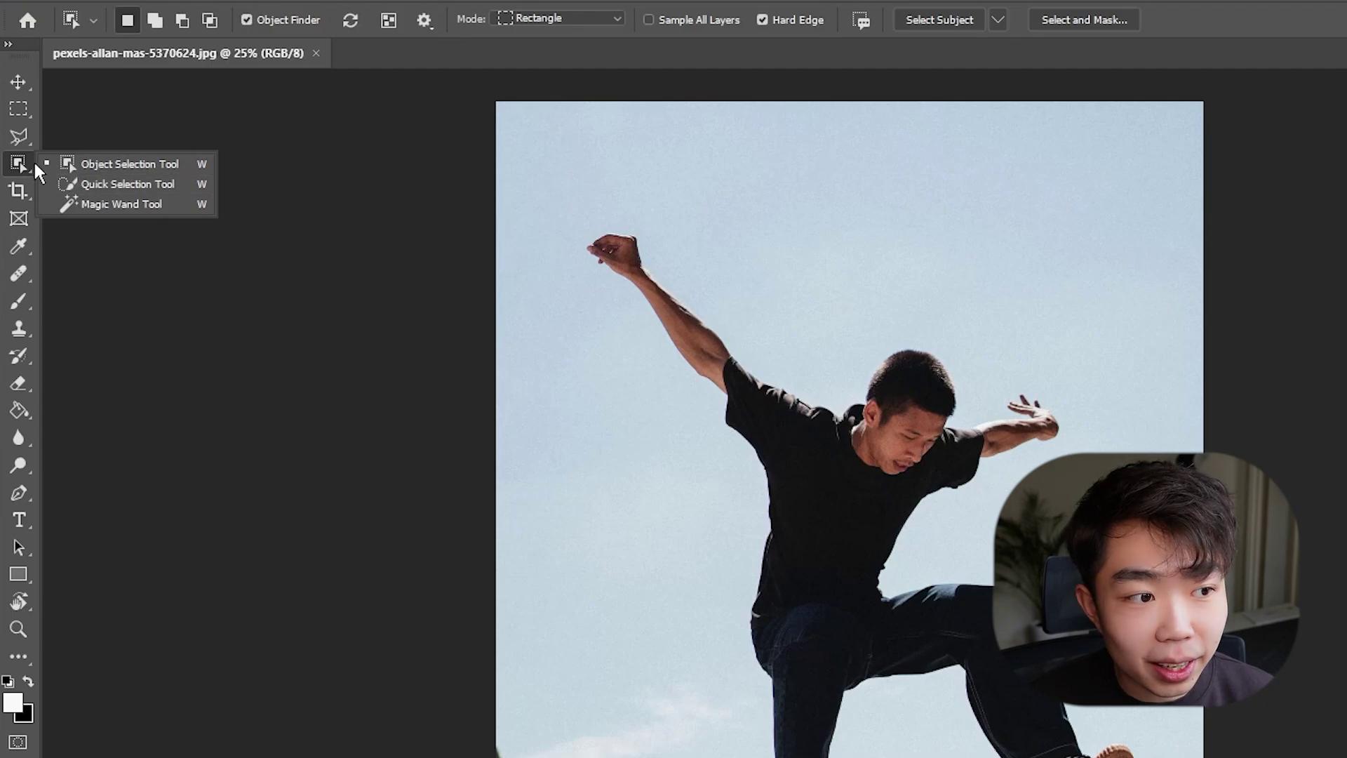
click(87, 167)
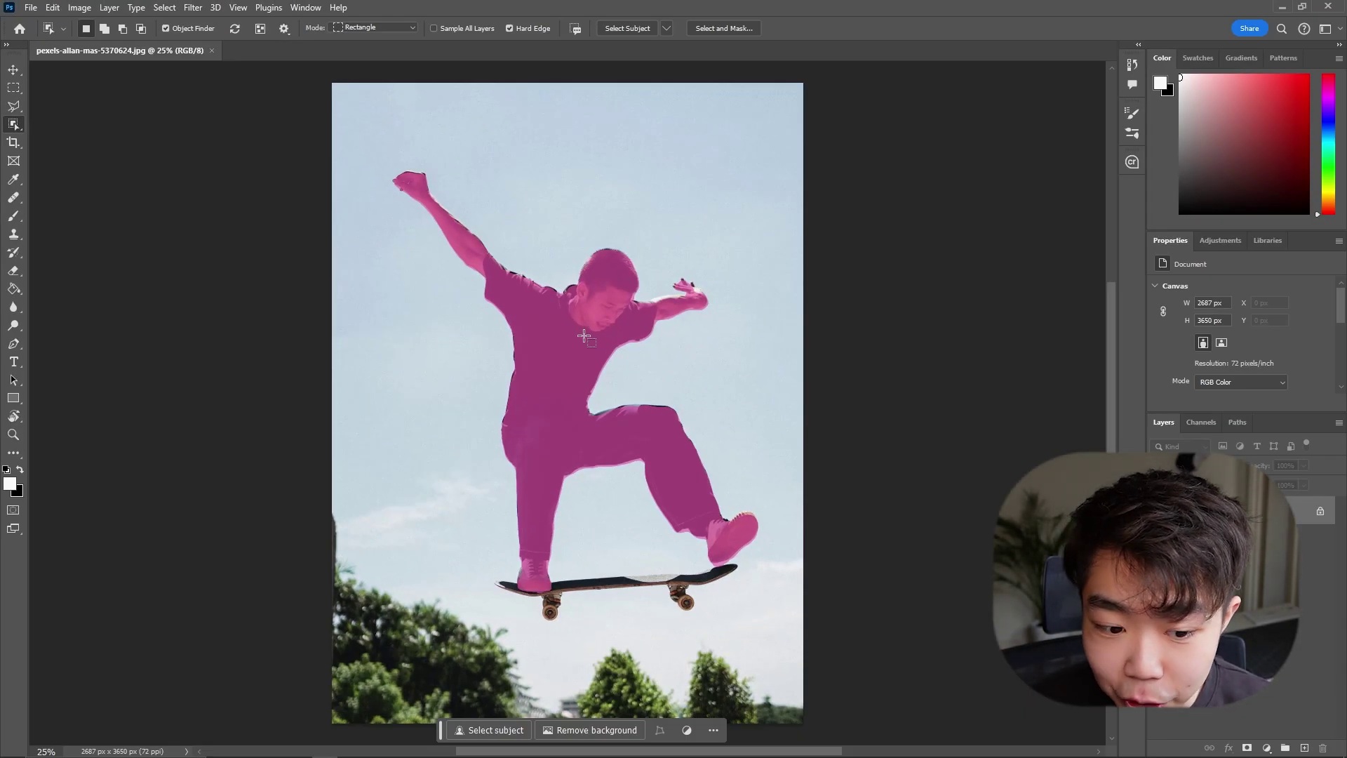
click(584, 337)
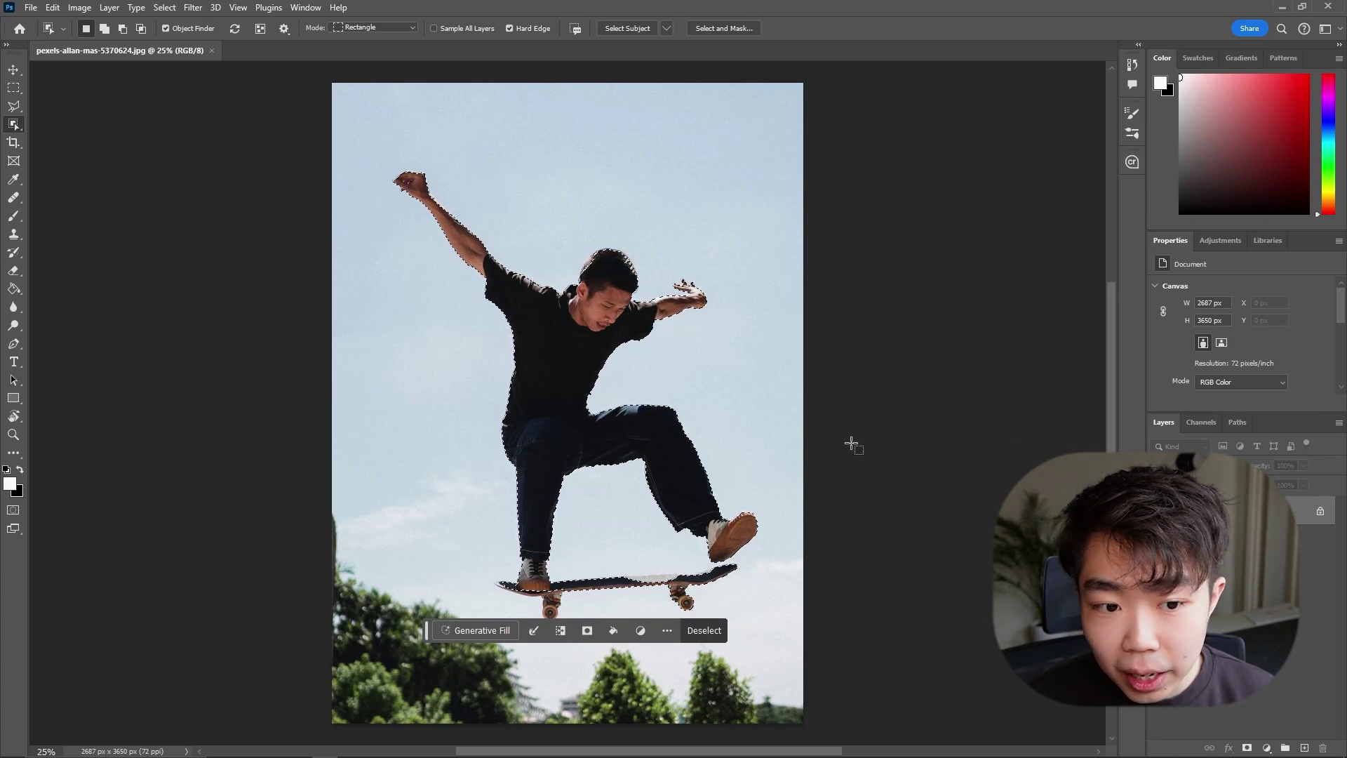
Add the whole skateboard beneath the skater's feet, including its wheels, to the current selection.
alt+scroll(596, 453, up, 5)
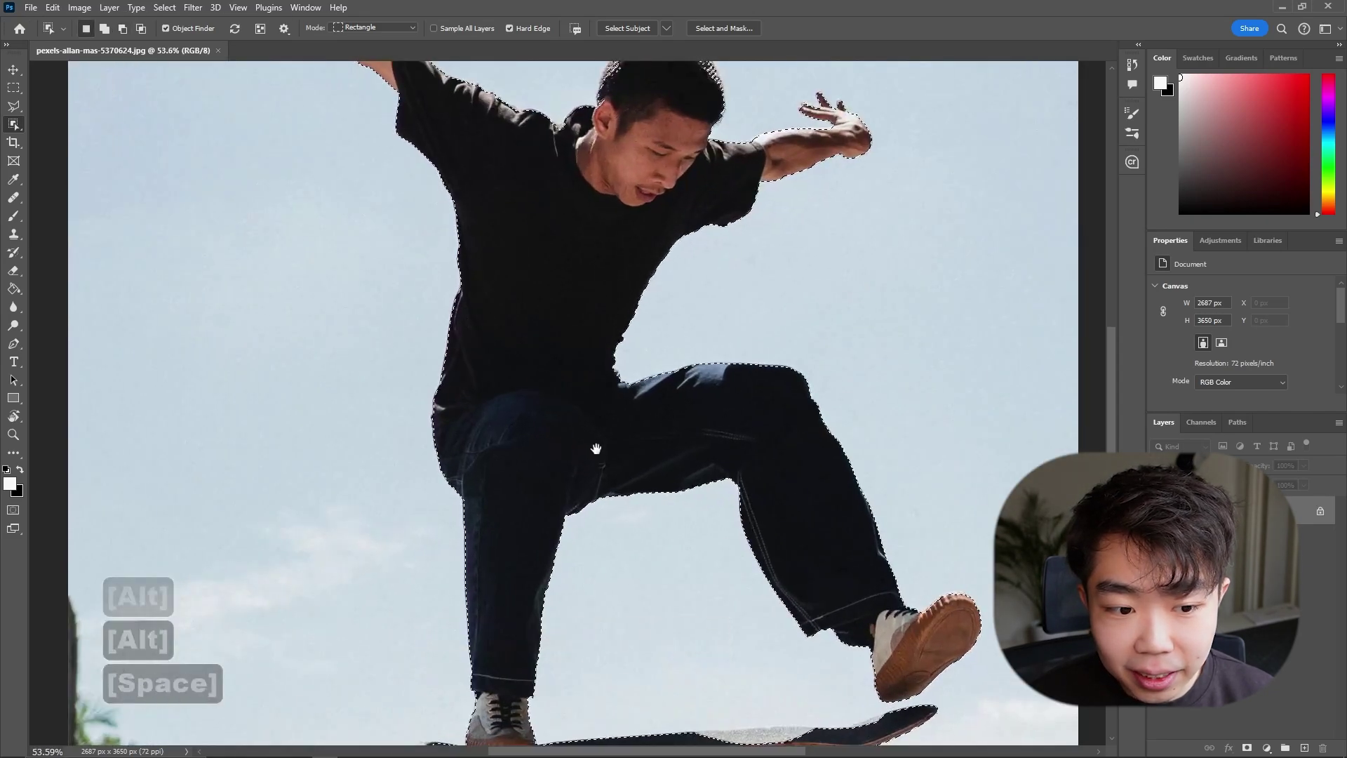
drag(597, 449, 612, 245)
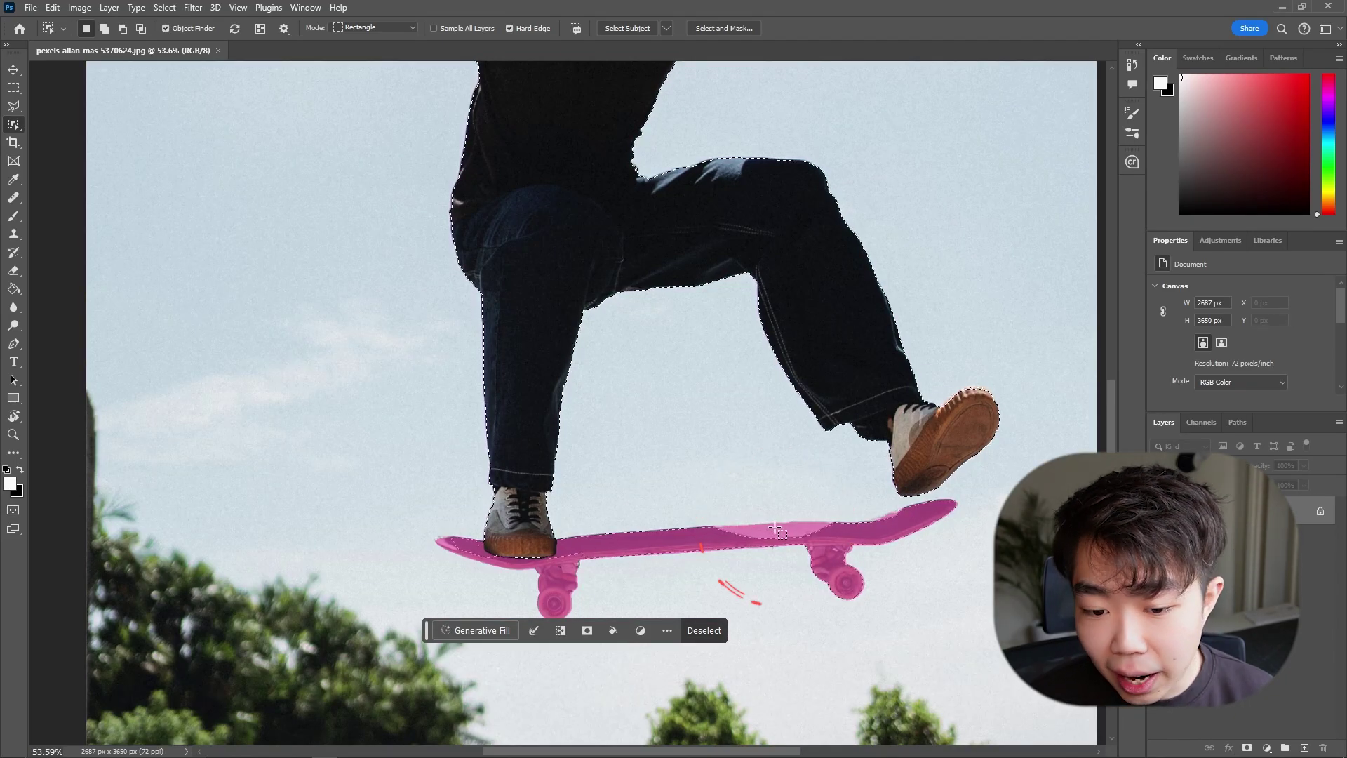
key(shift)
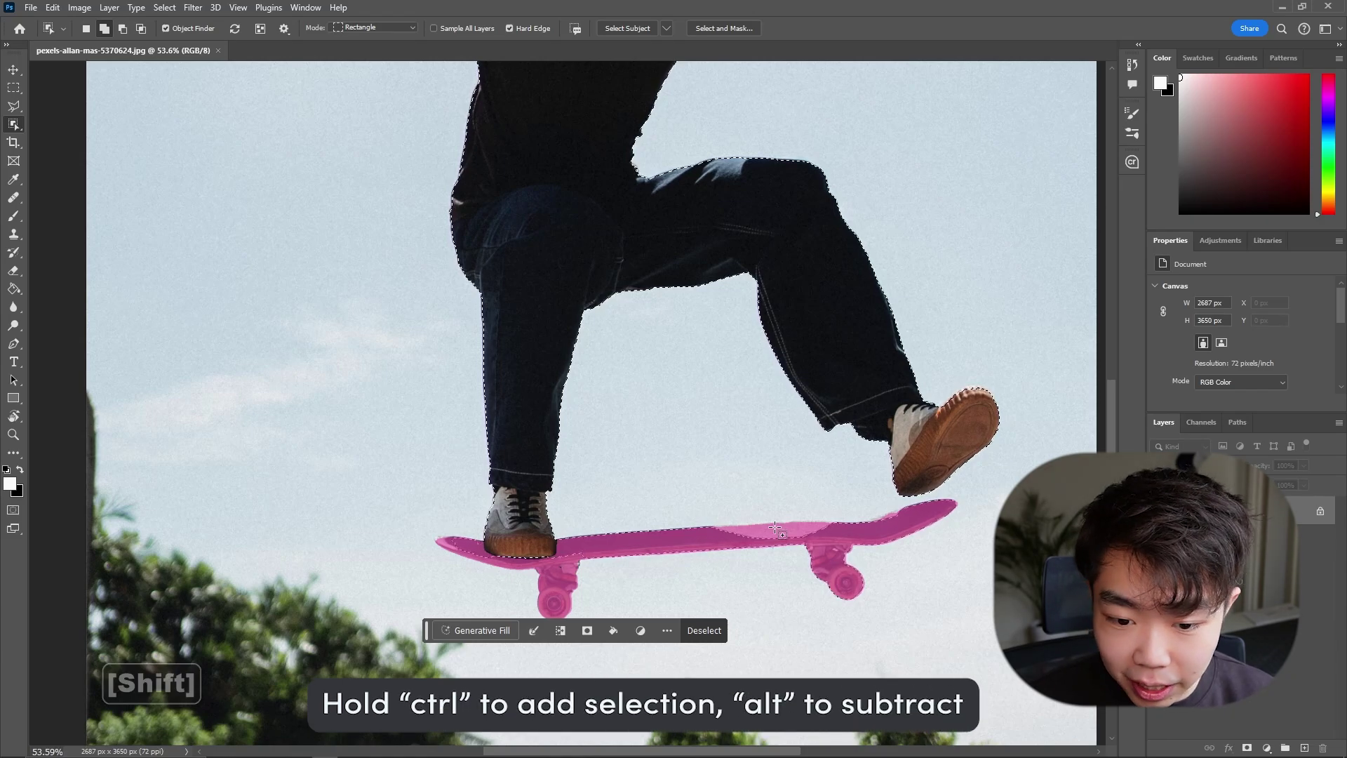
shift+click(778, 531)
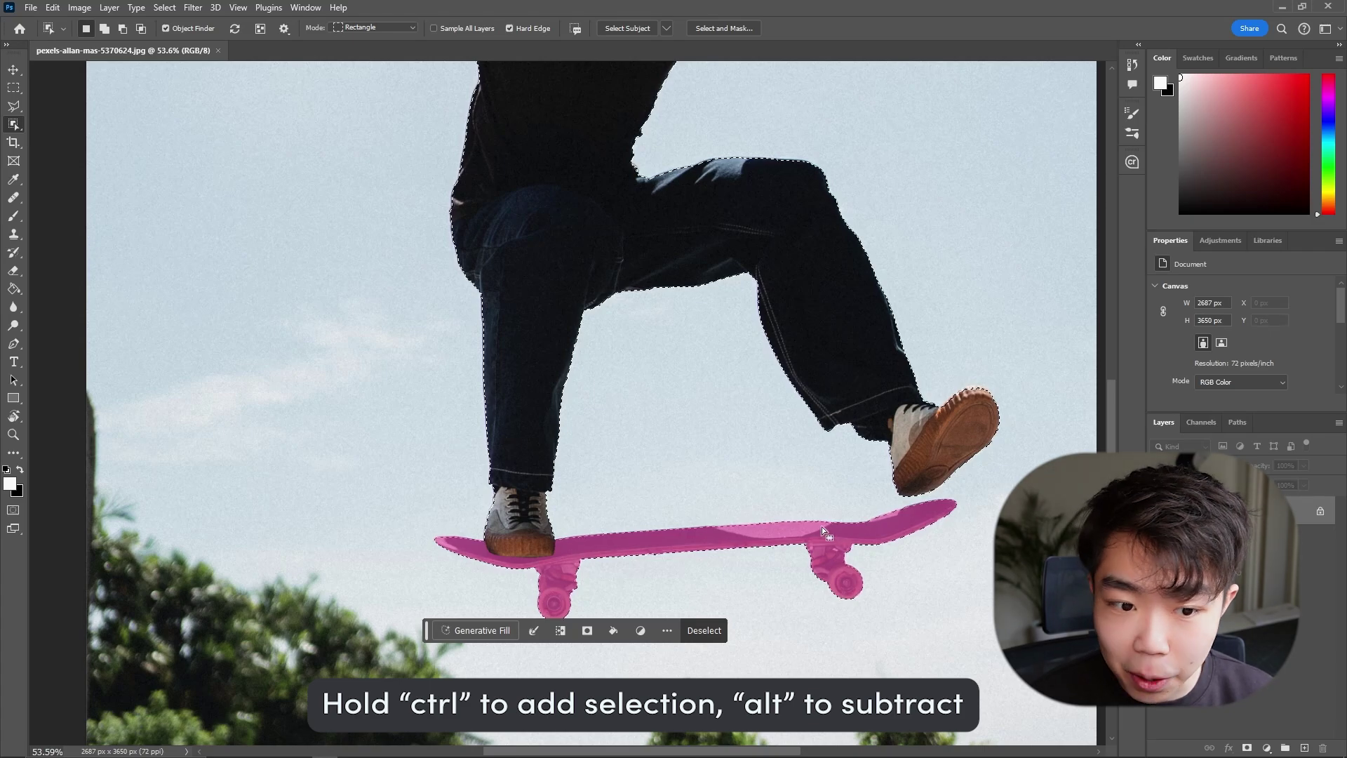
Add the missed hair above the skater's visible ear to the selection with the Polygonal Lasso tool.
scroll(823, 526, down, 4)
drag(777, 203, 732, 424)
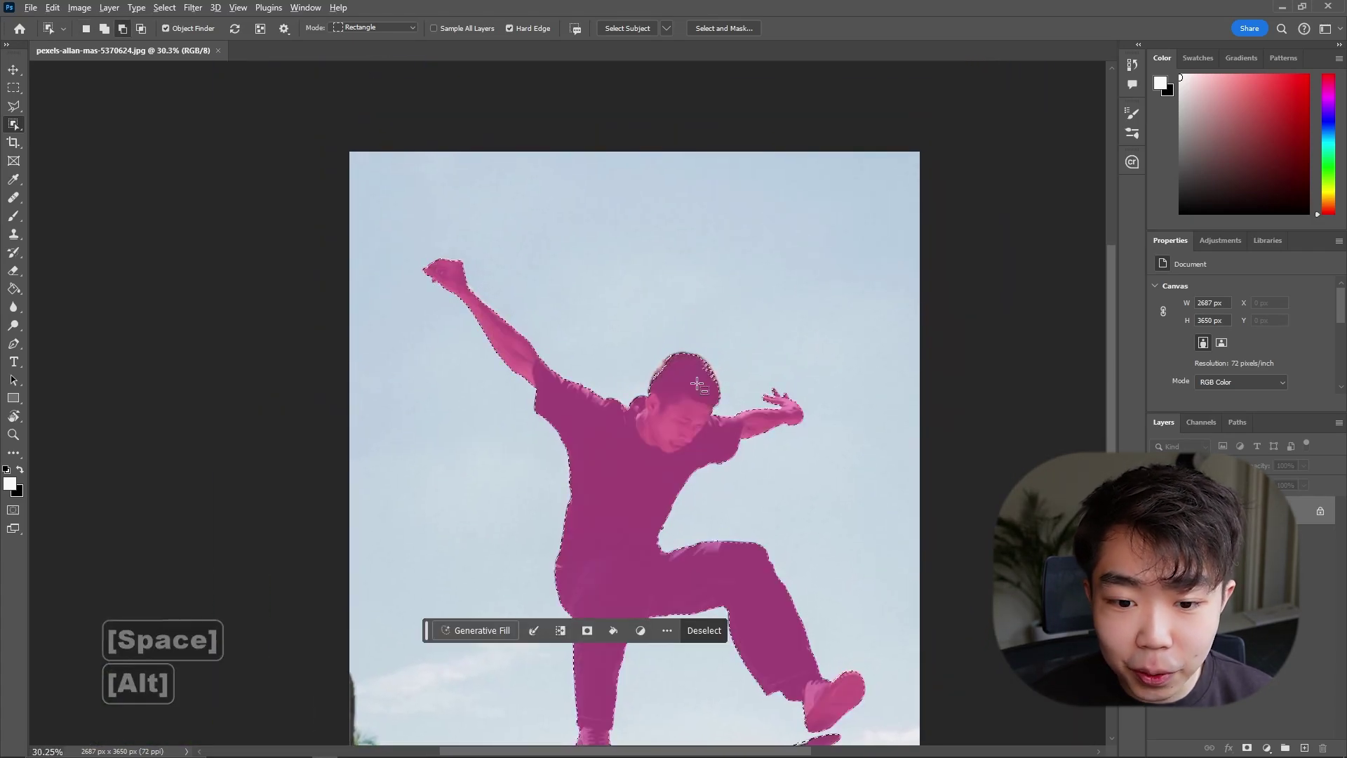
scroll(705, 372, up, 5)
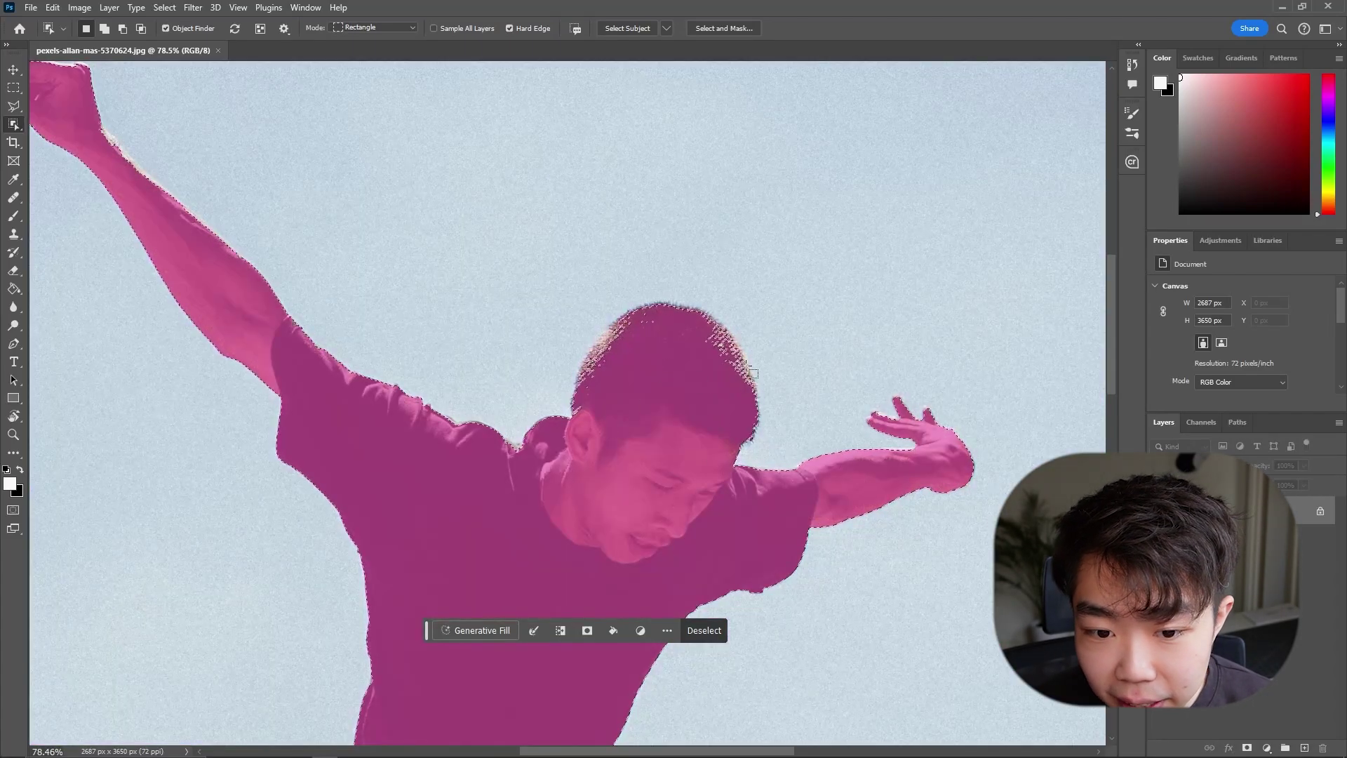
scroll(682, 356, up, 2)
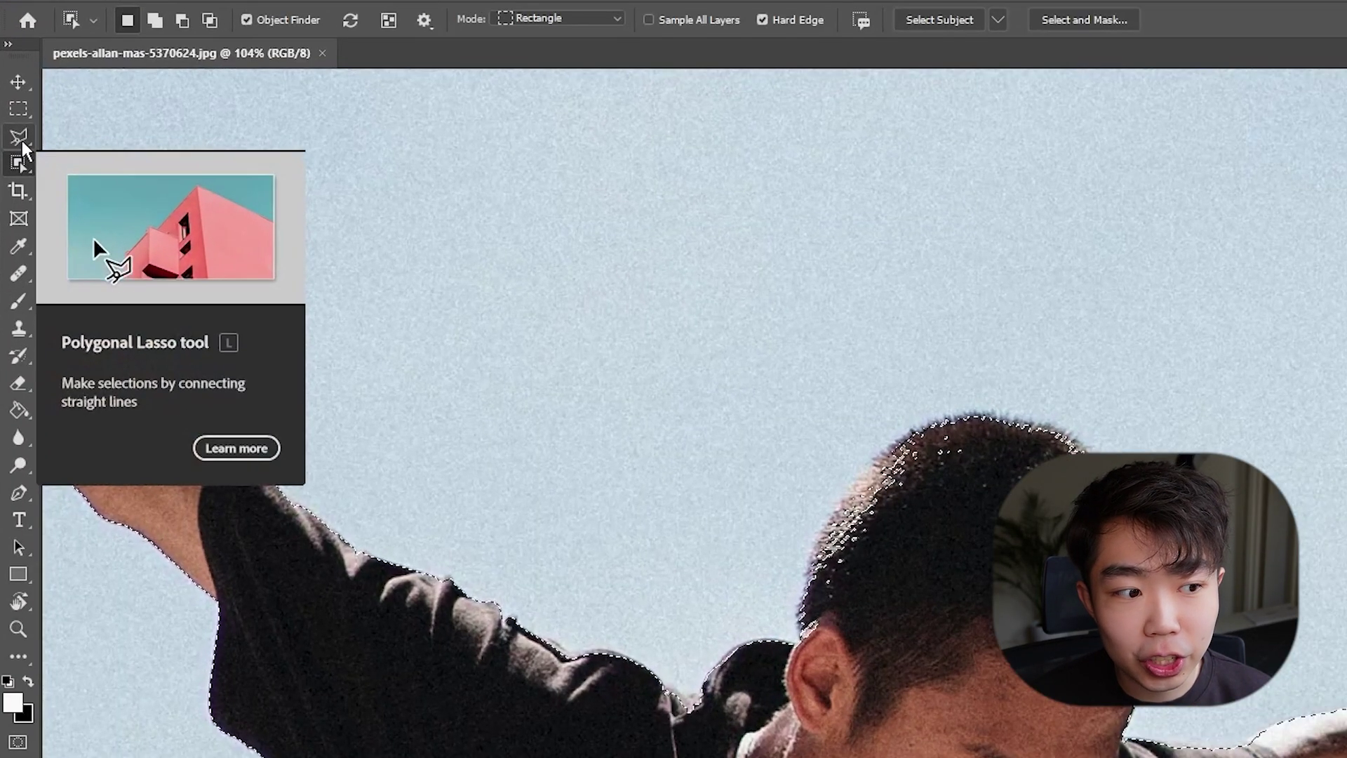
click(14, 106)
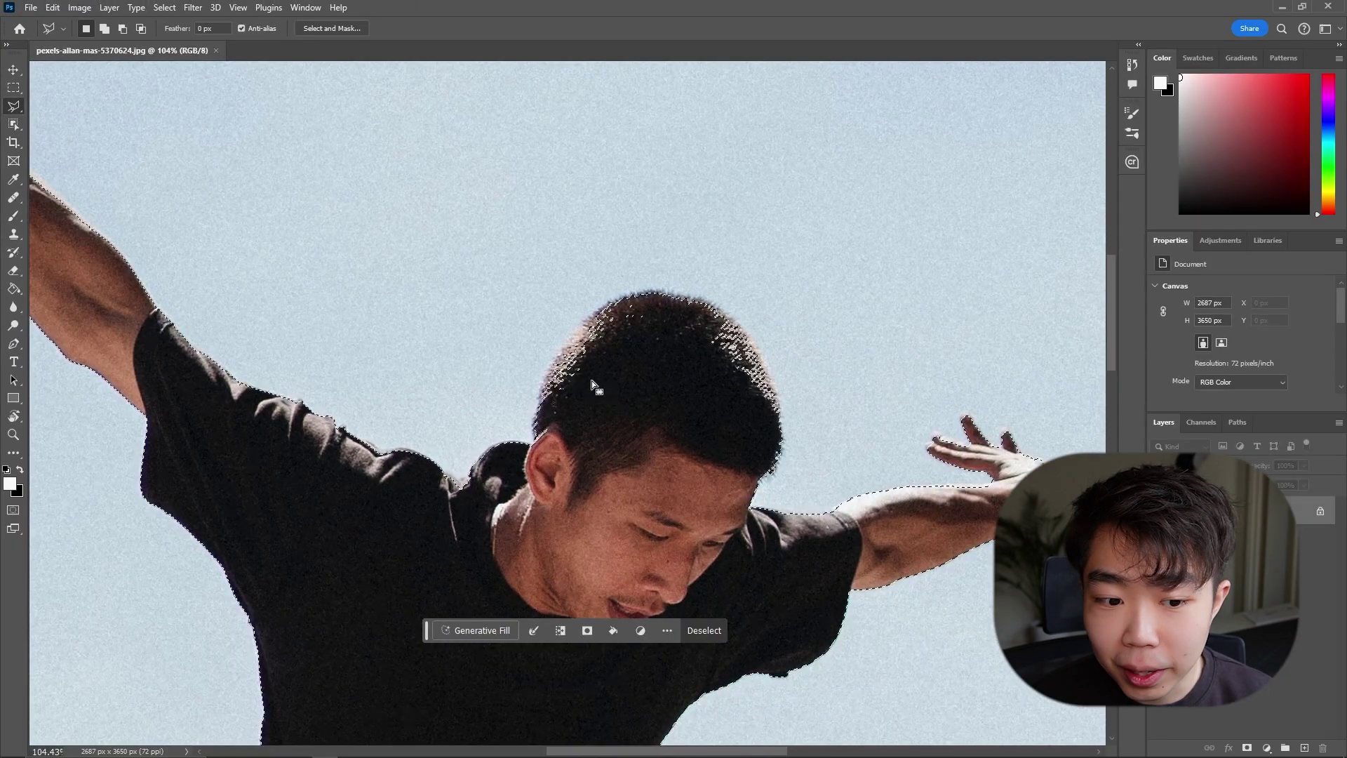
key(shift)
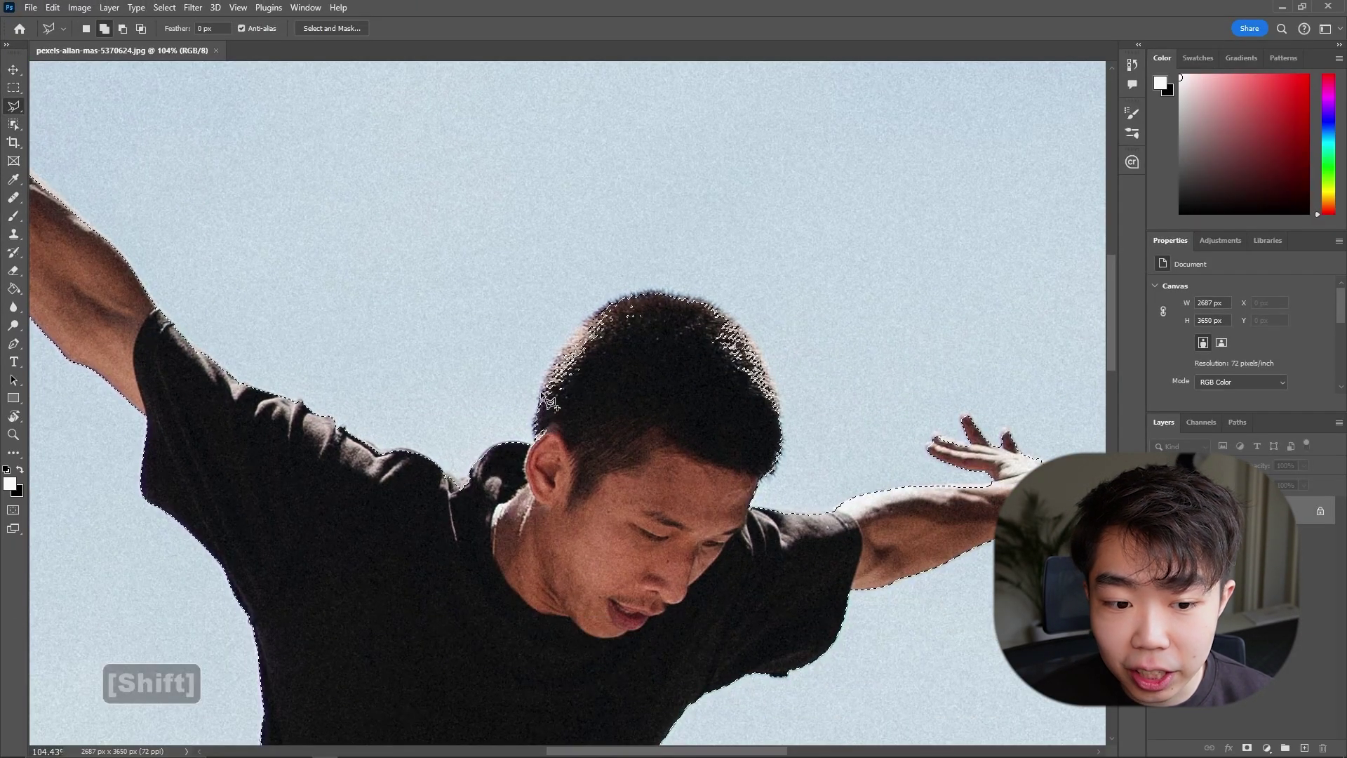
click(542, 397)
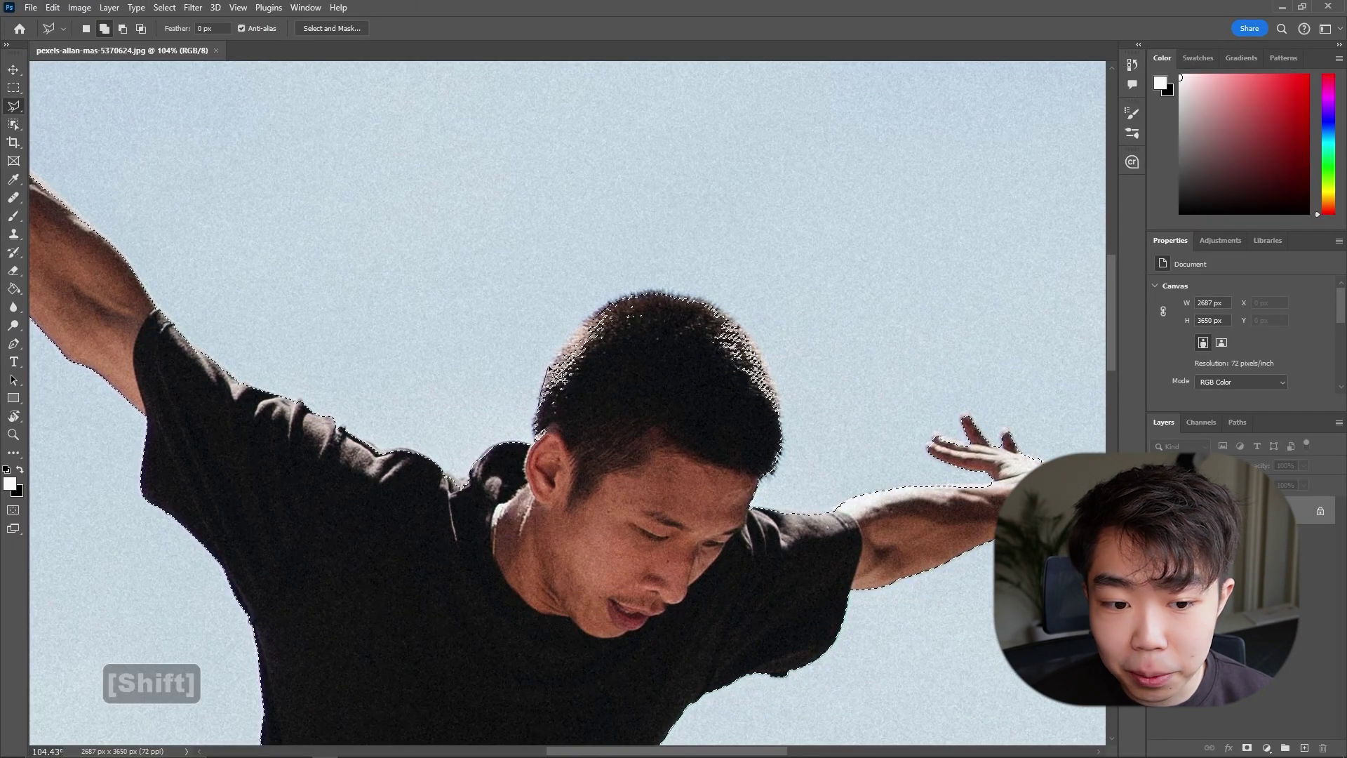
click(593, 313)
click(631, 298)
click(673, 324)
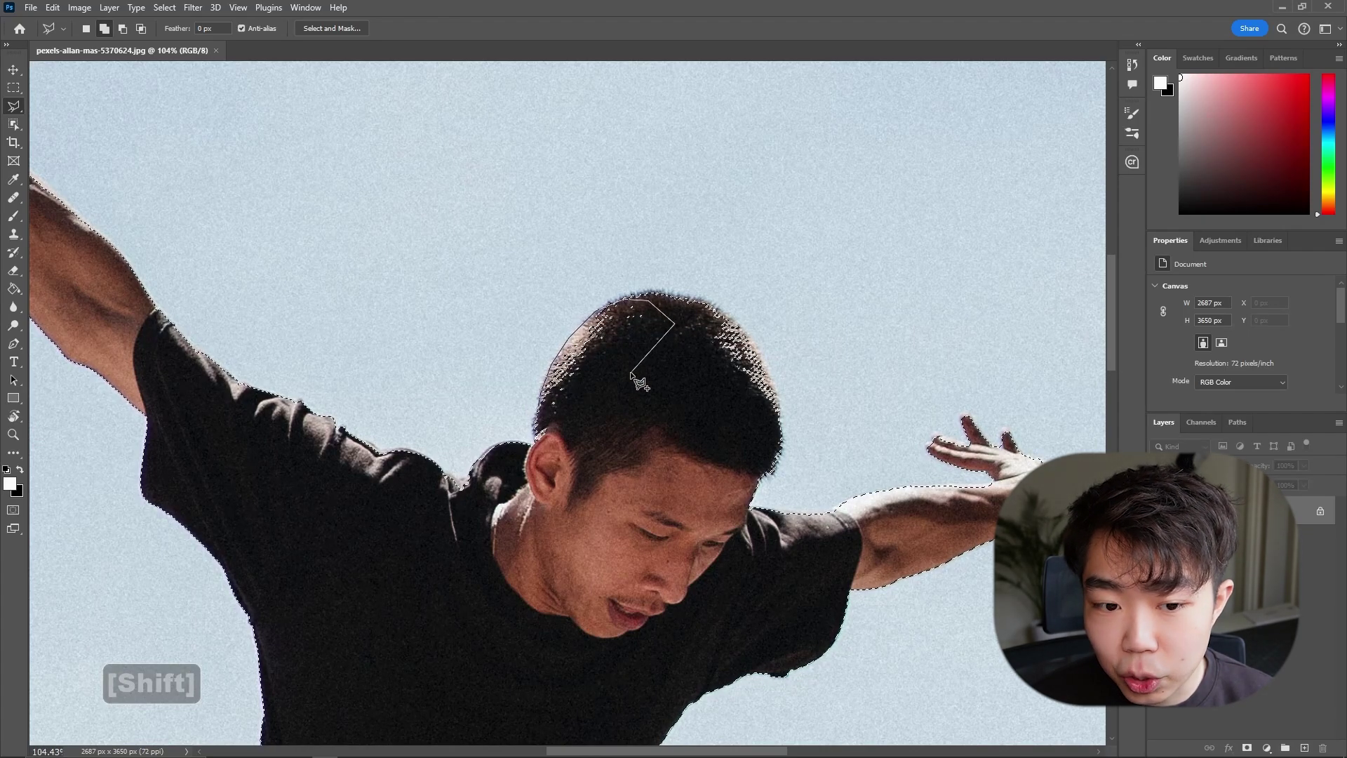
click(631, 372)
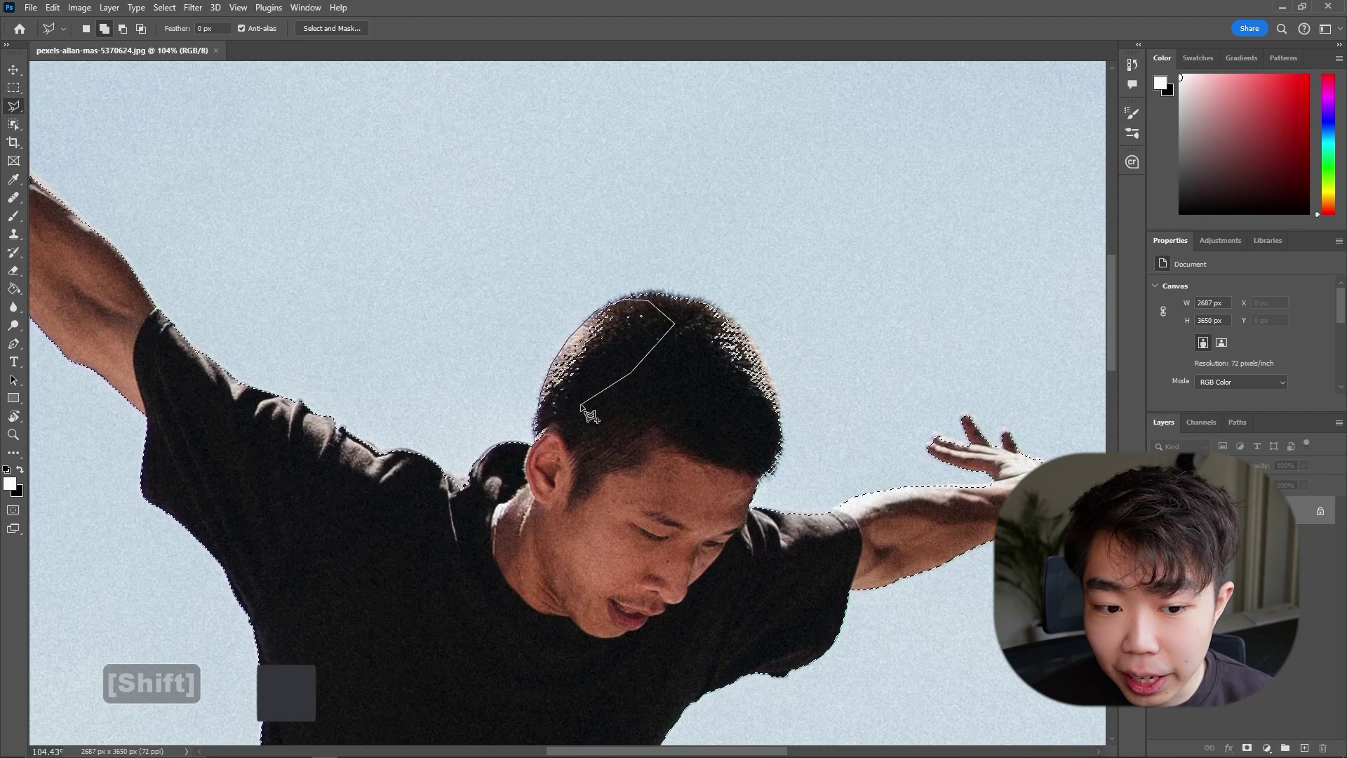
double_click(549, 449)
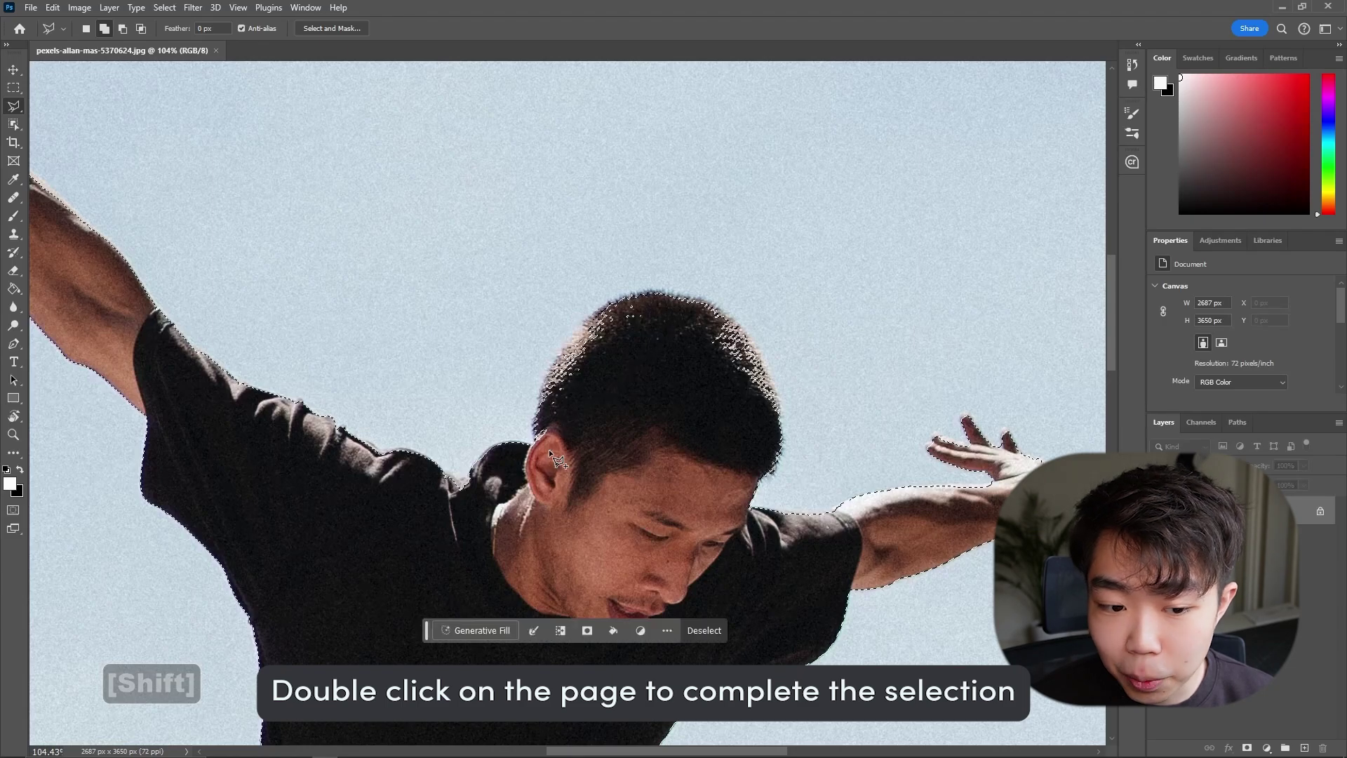
Add the missed hair along the forehead side of the skater's head to the selection with a polygonal outline.
shift+click(723, 325)
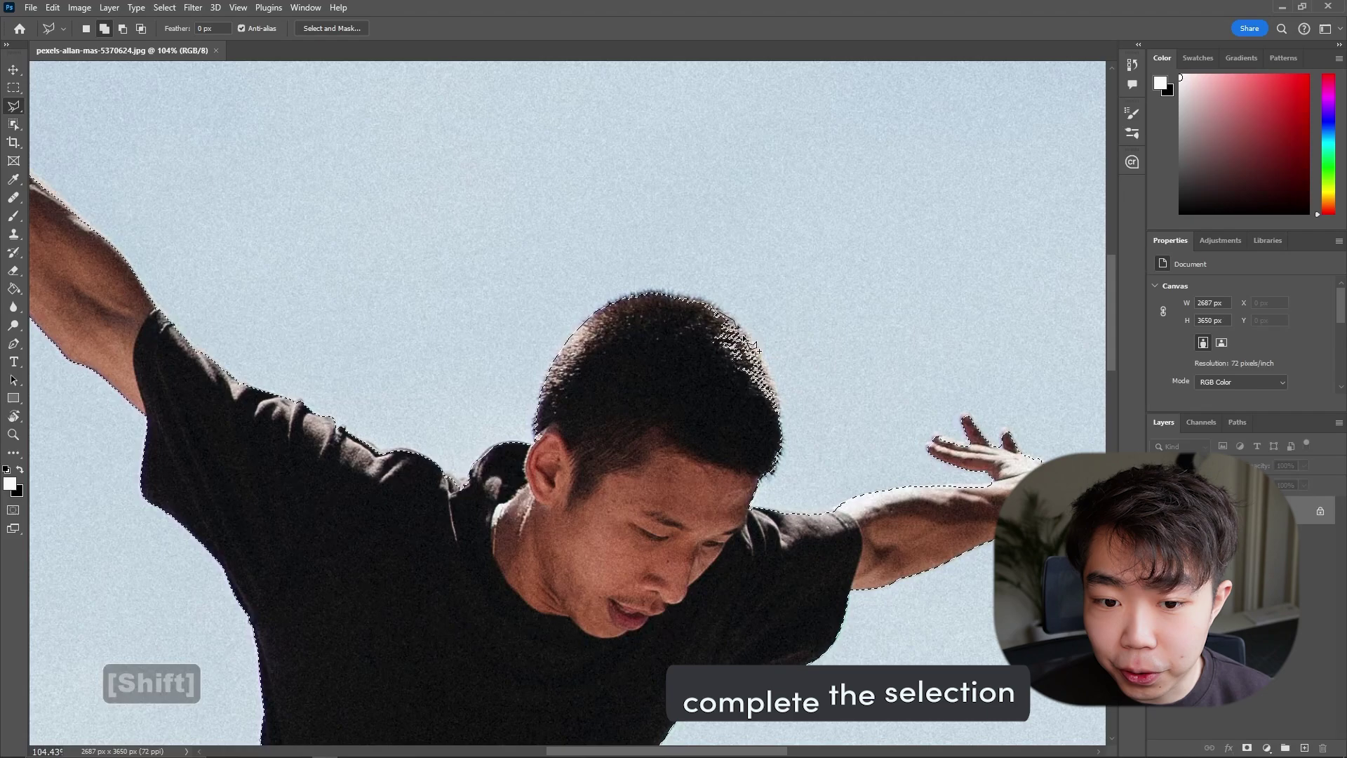
click(772, 379)
click(778, 400)
click(780, 418)
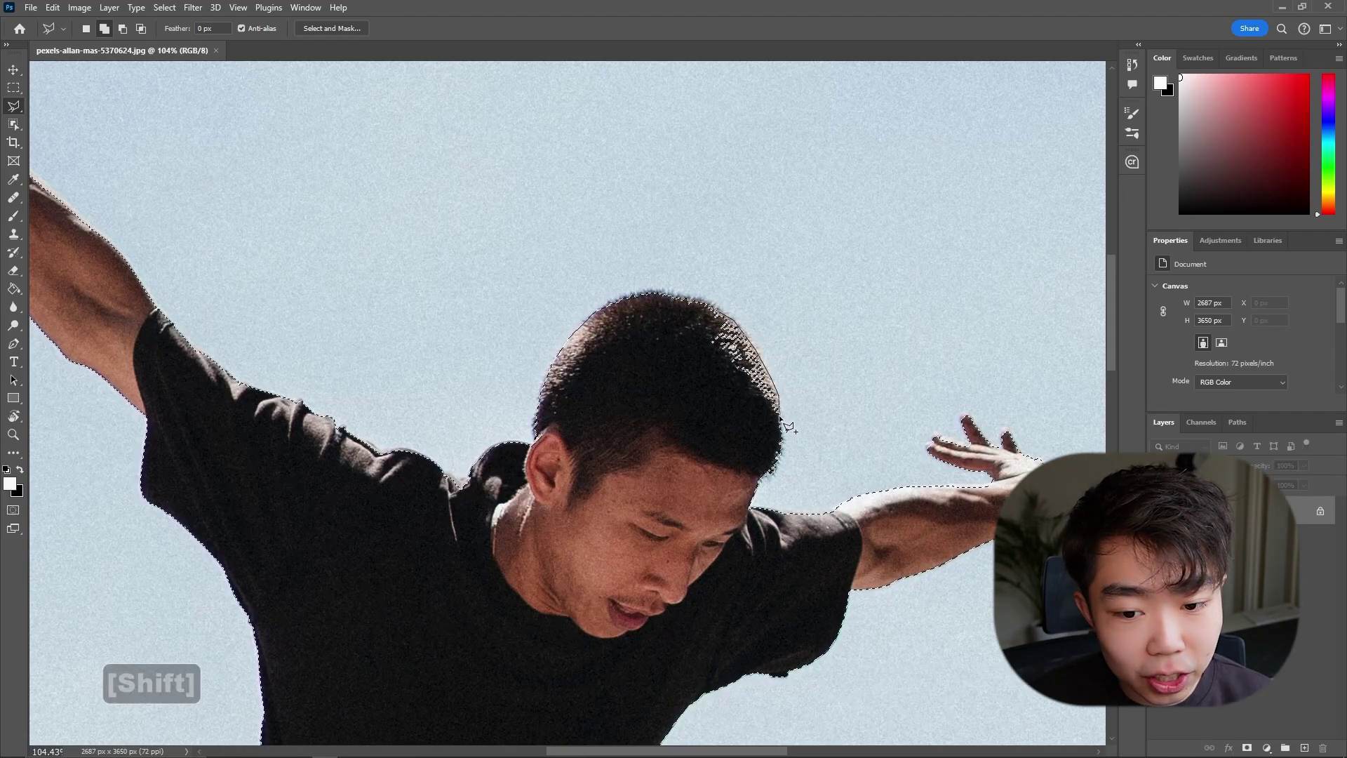
click(722, 325)
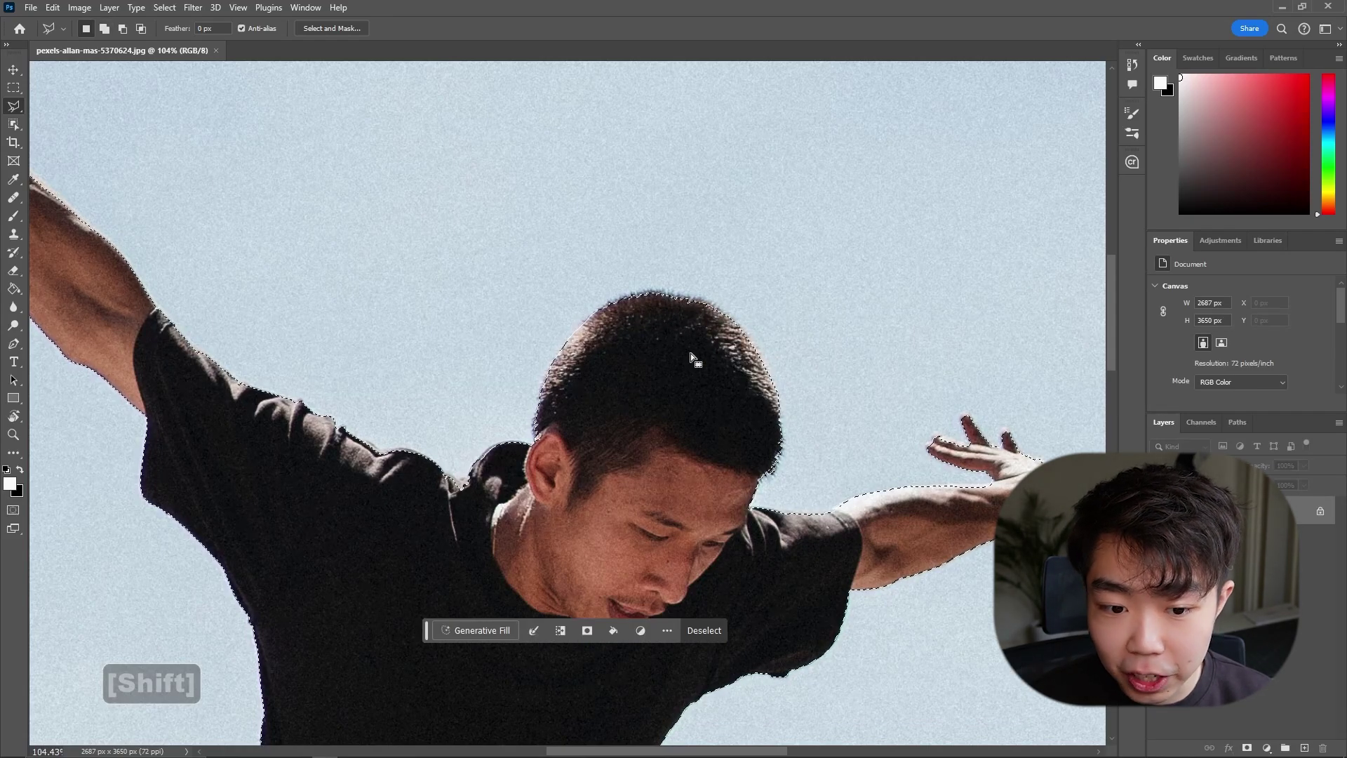
Output the skater selection to a New Layer through Select and Mask, leaving the edge refinements at zero.
scroll(690, 353, down, 6)
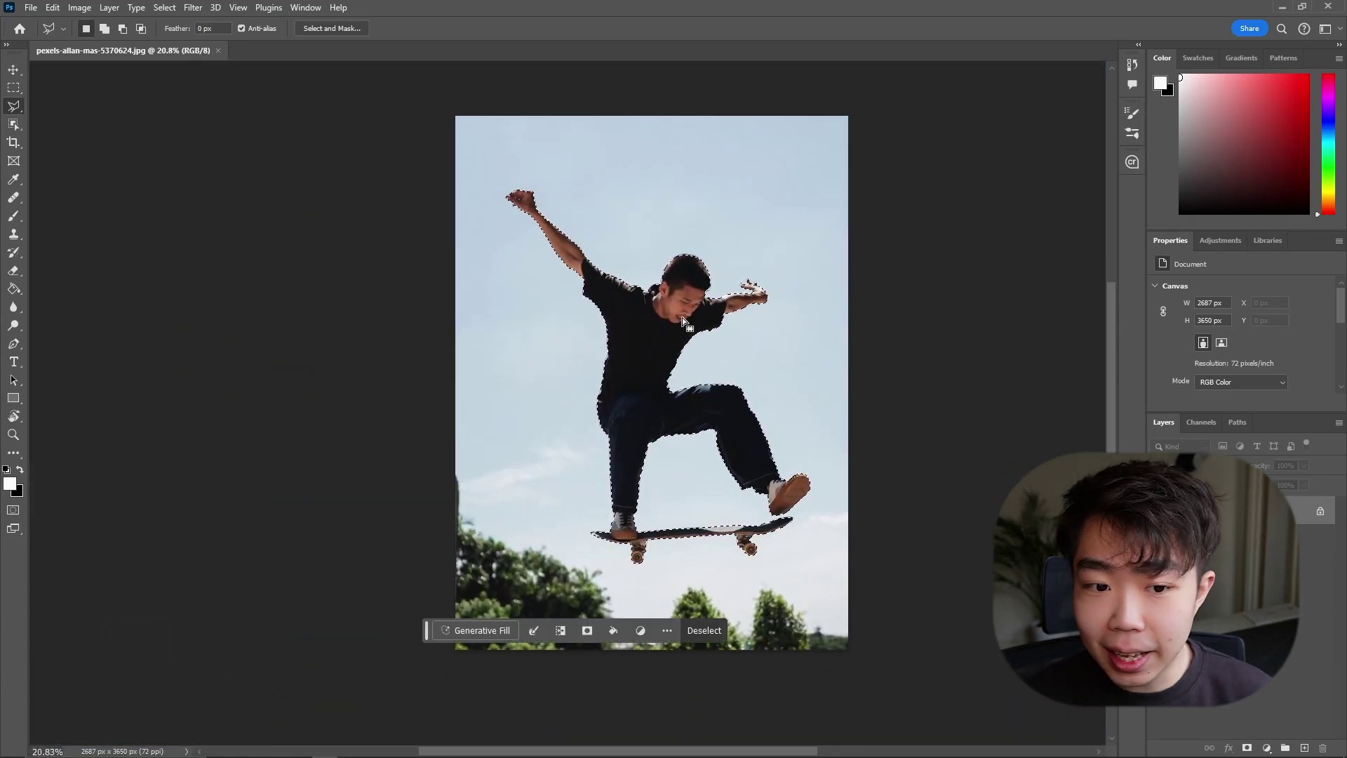
click(322, 28)
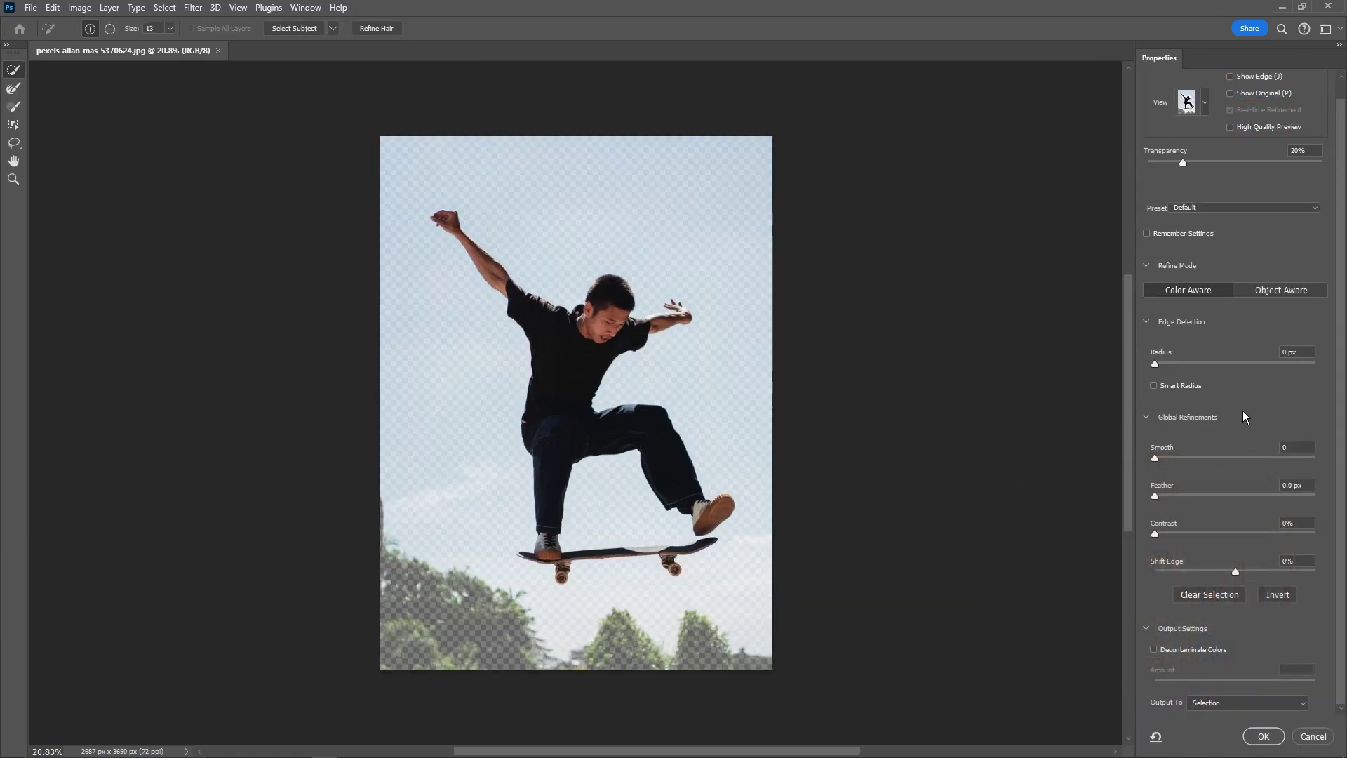
click(1181, 364)
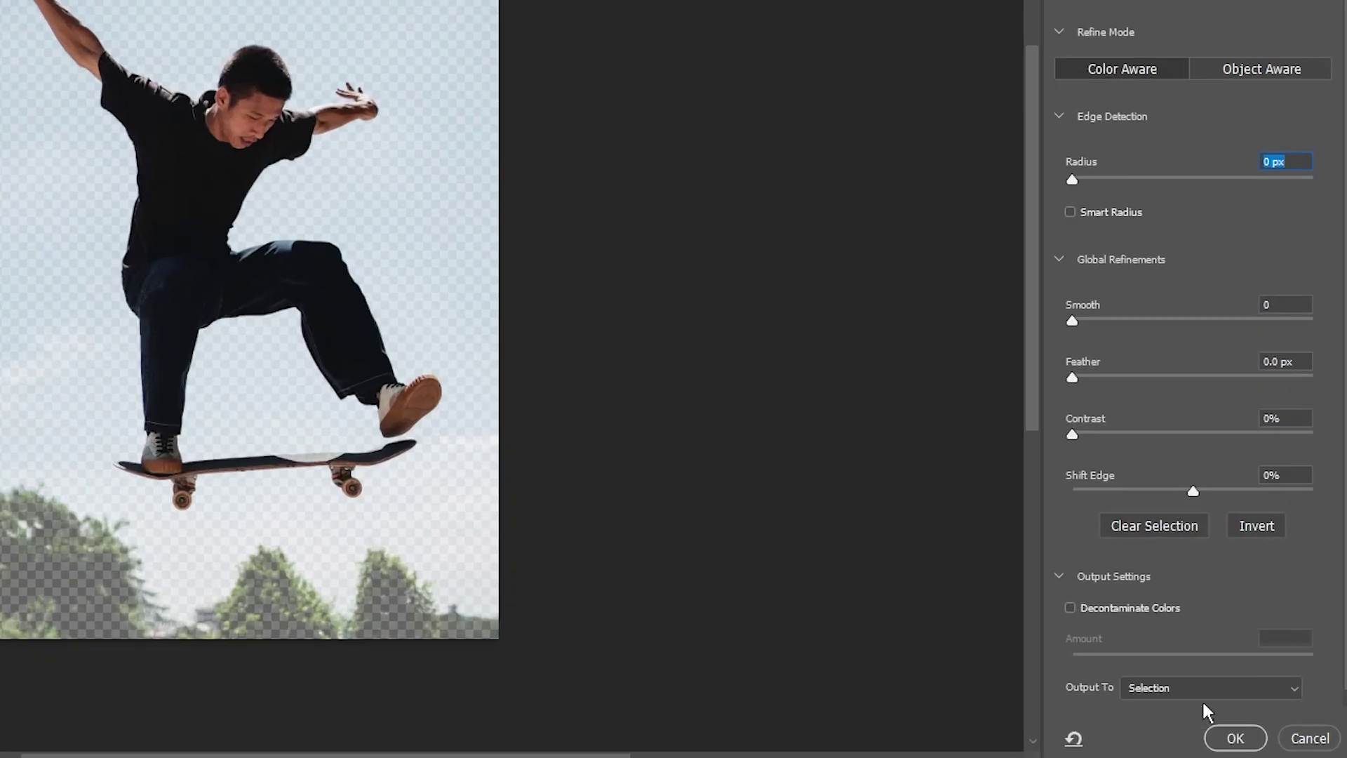
click(1234, 696)
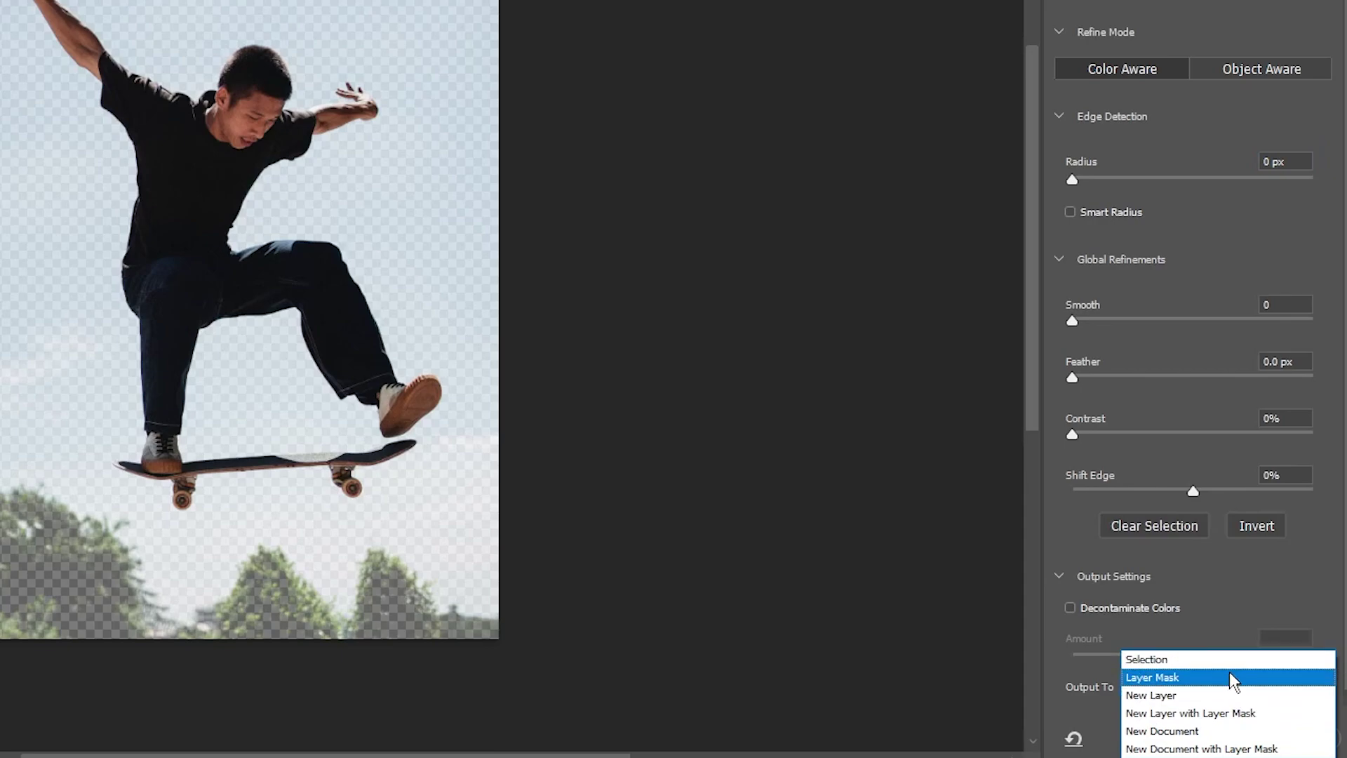
click(1222, 695)
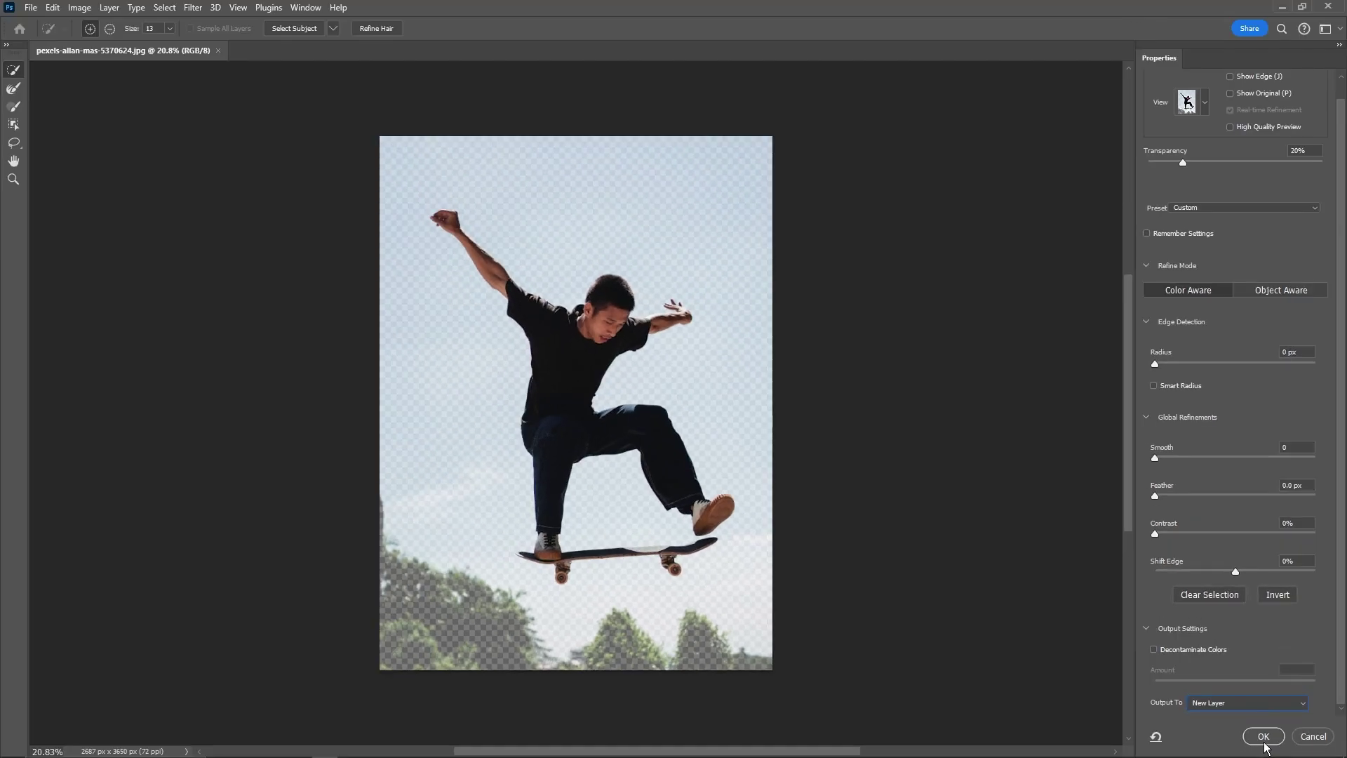
click(1236, 739)
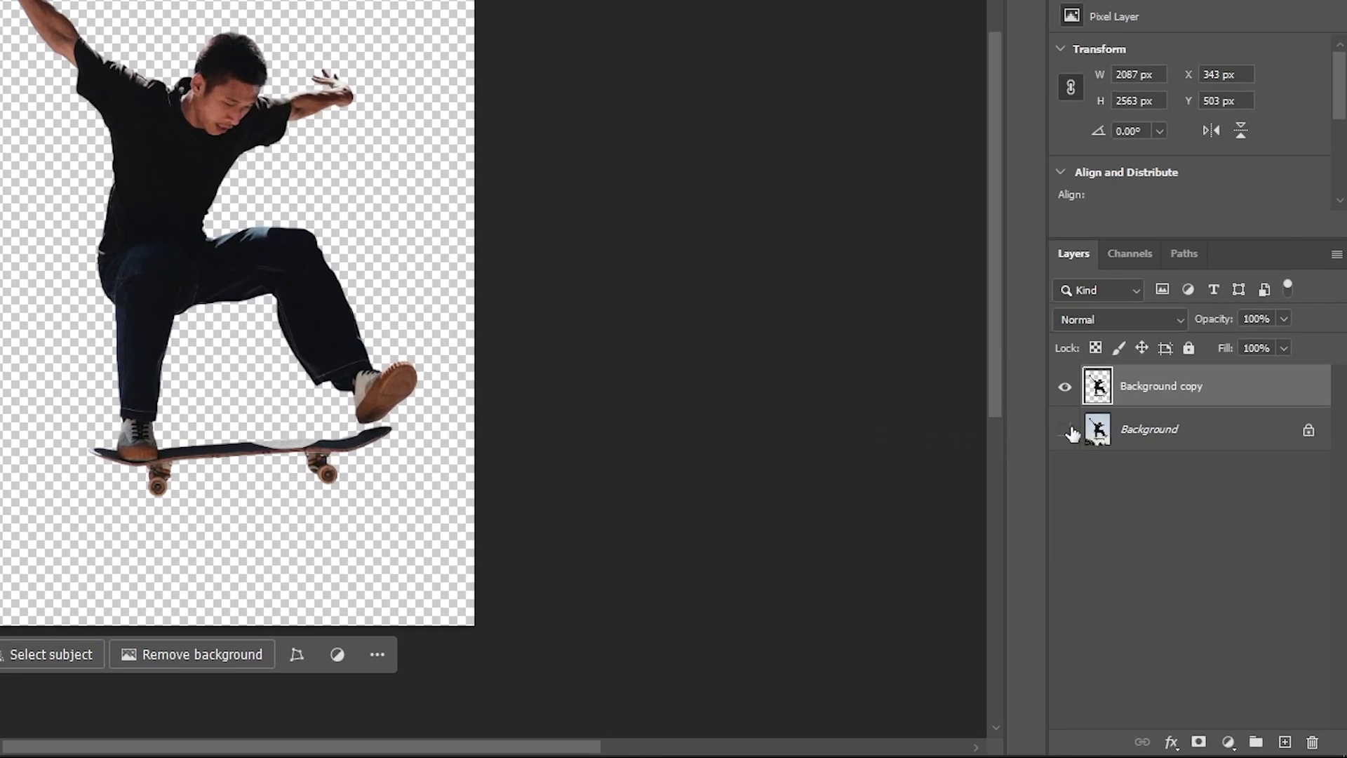
Show the original Background layer again and unlock it for editing.
click(1158, 539)
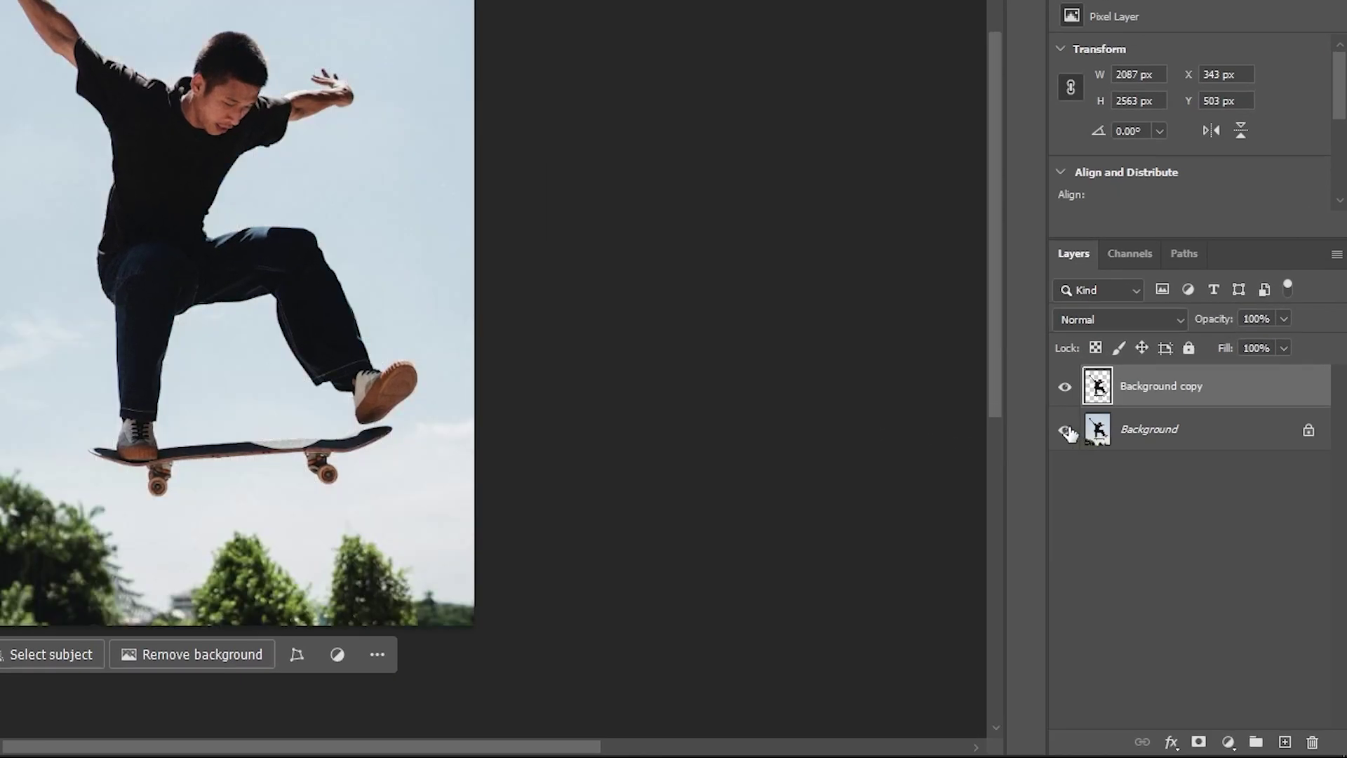
click(1309, 431)
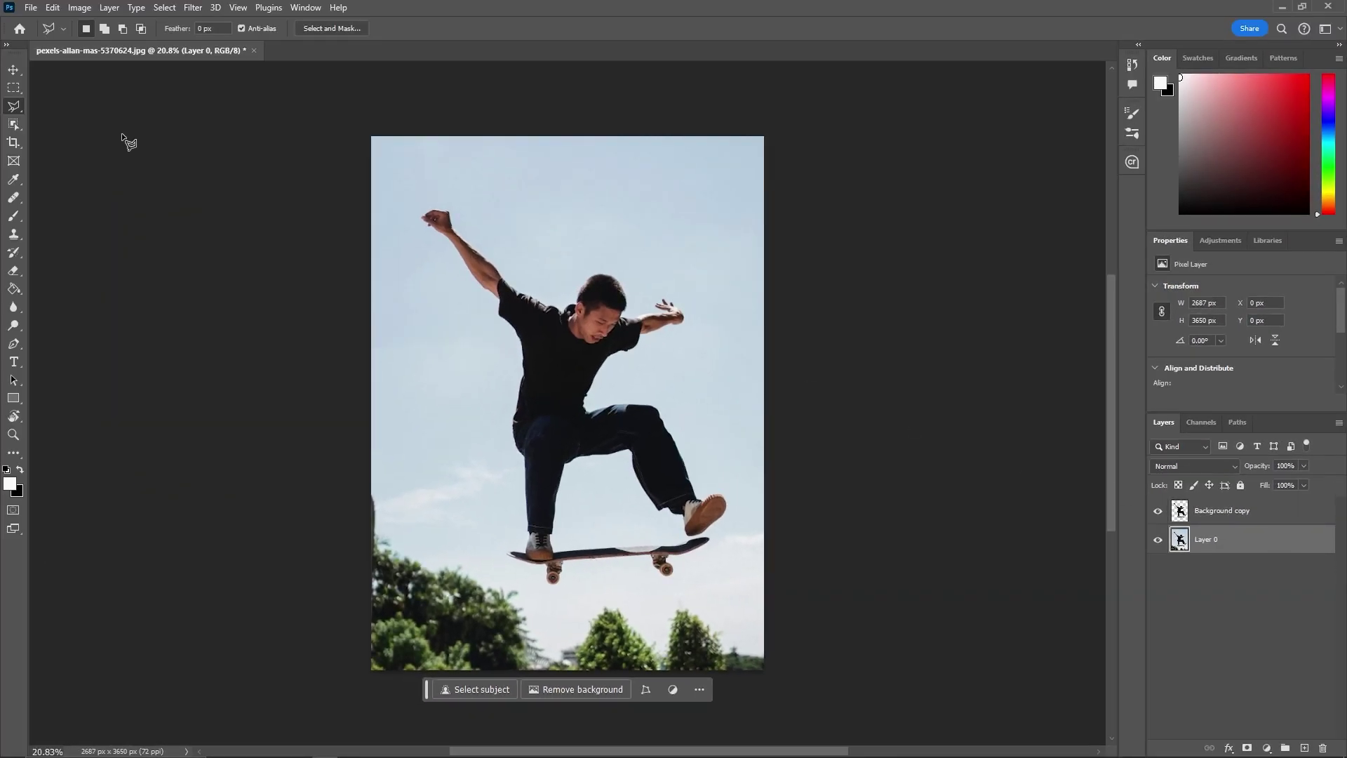
Marquee-select a rectangle of about 1378 by 2715 px around the skater and delete everything outside it from Layer 0.
click(19, 92)
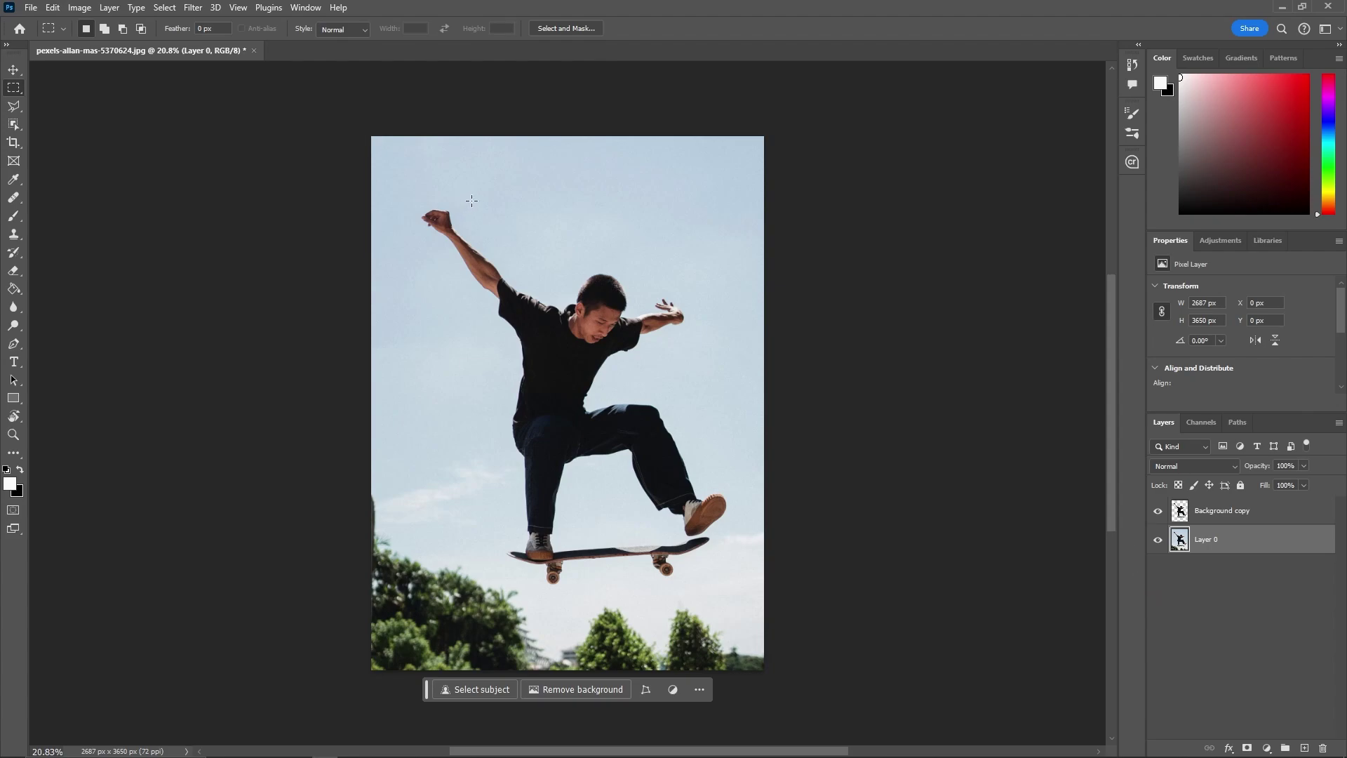
drag(471, 201, 672, 597)
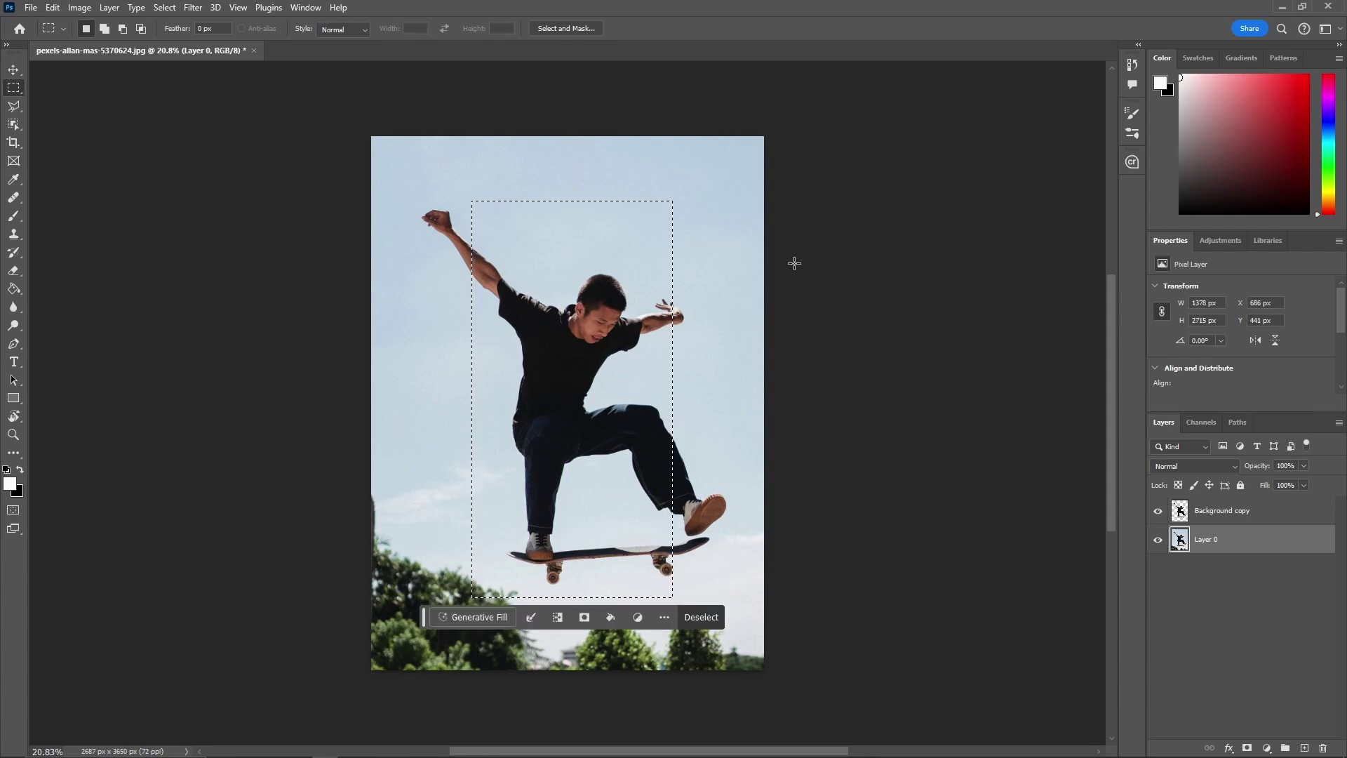
right_click(630, 262)
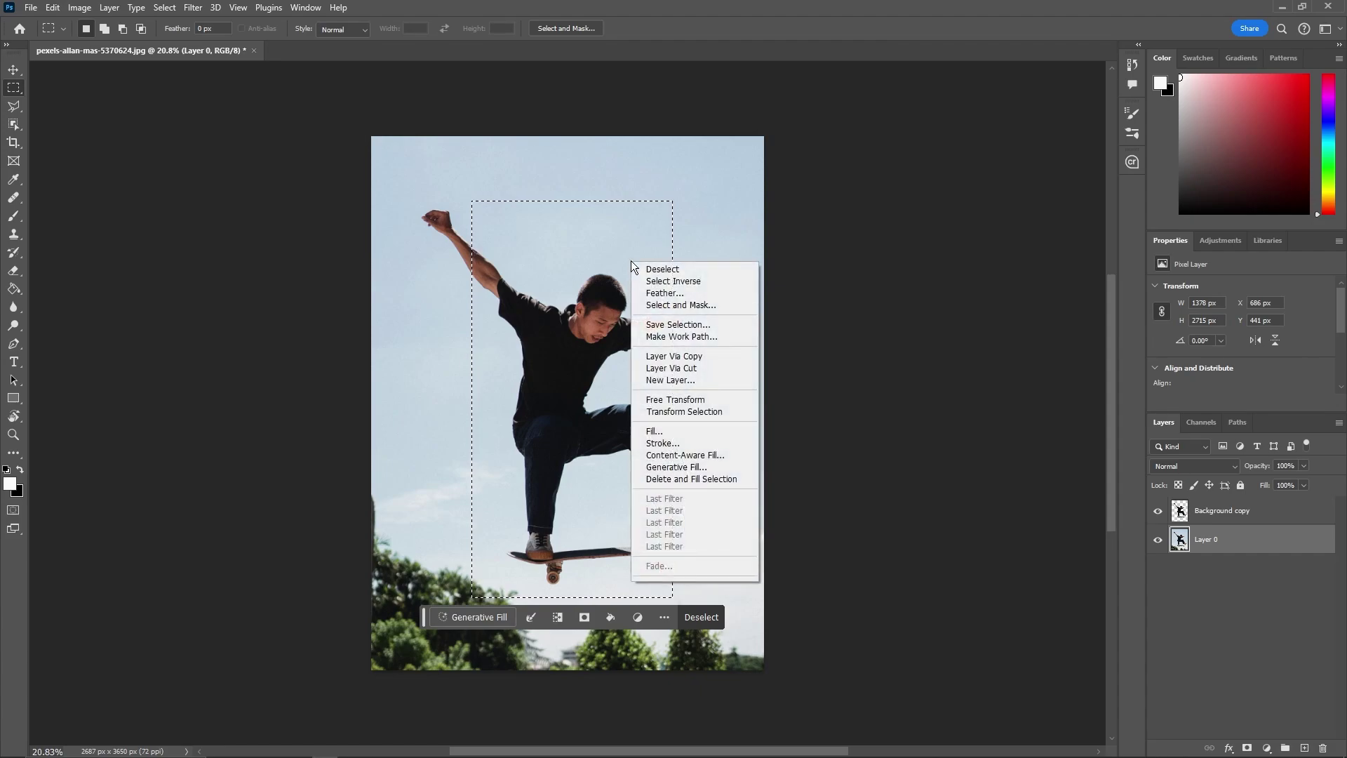
click(669, 281)
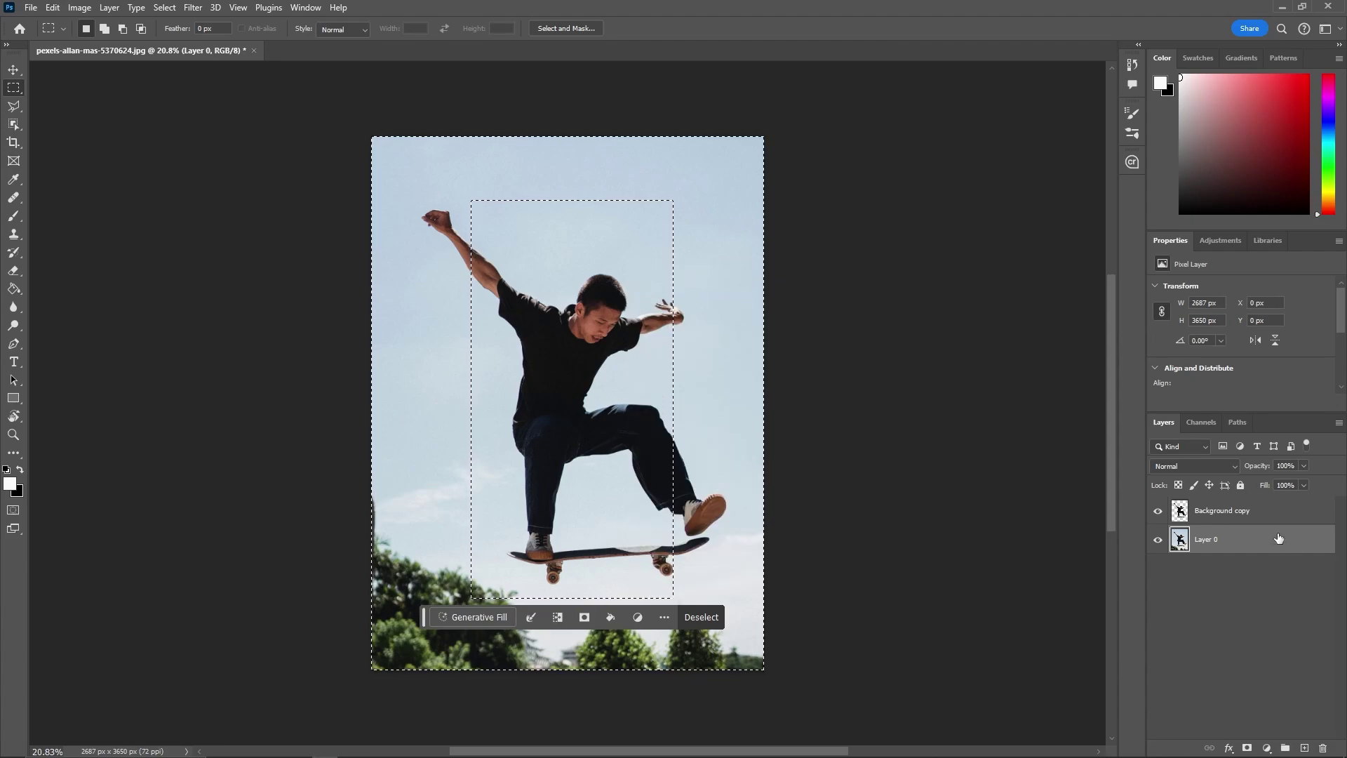
key(Delete)
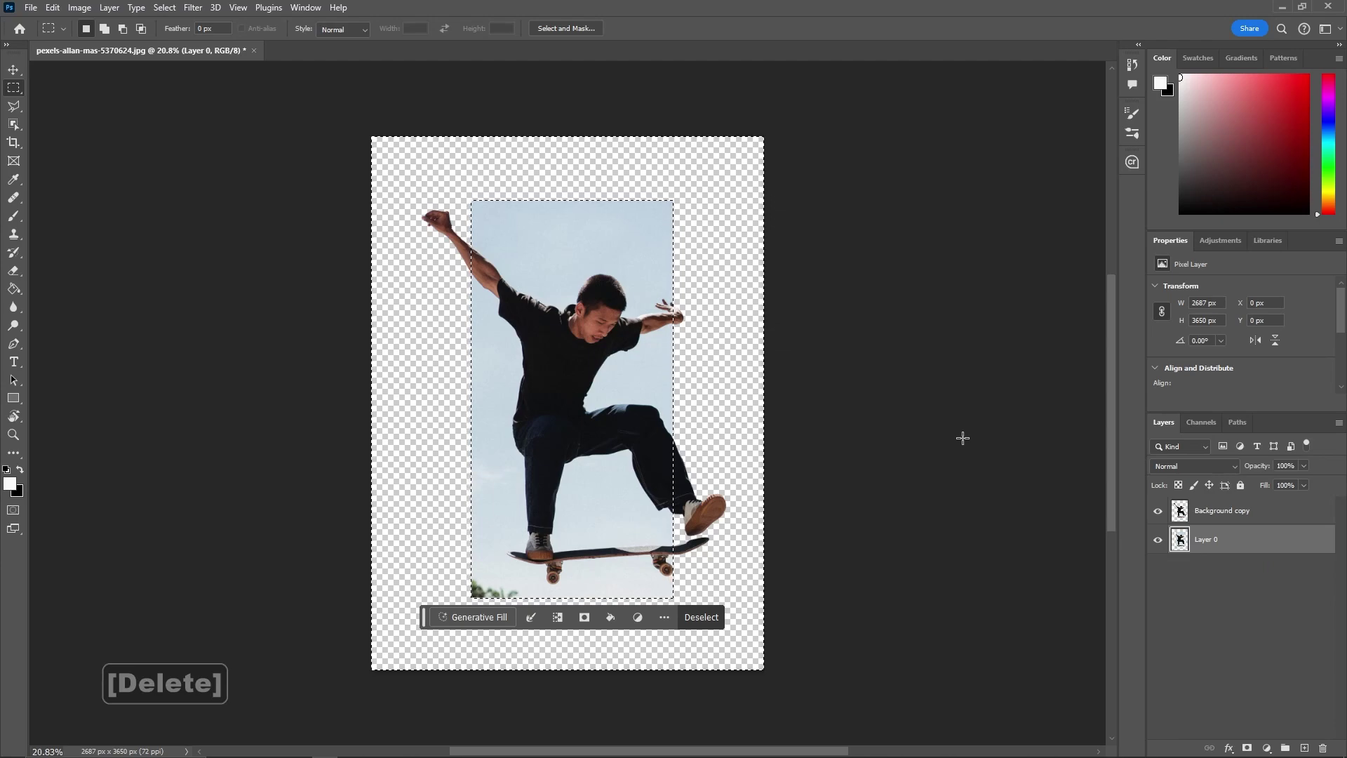
key(ctrl+d)
key(v)
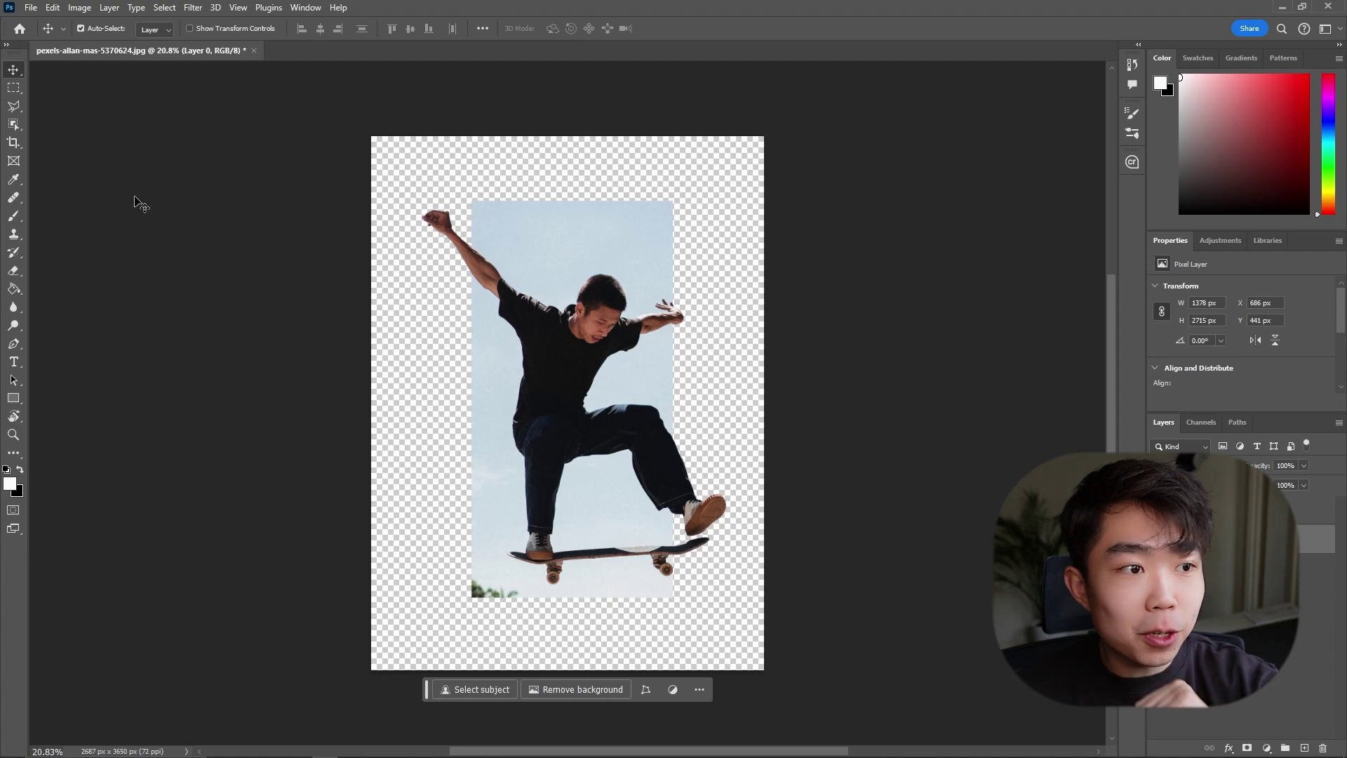
Quick-export the composition as a PNG to the Desktop, named pexels-allan-mas-5370624.png.
click(31, 9)
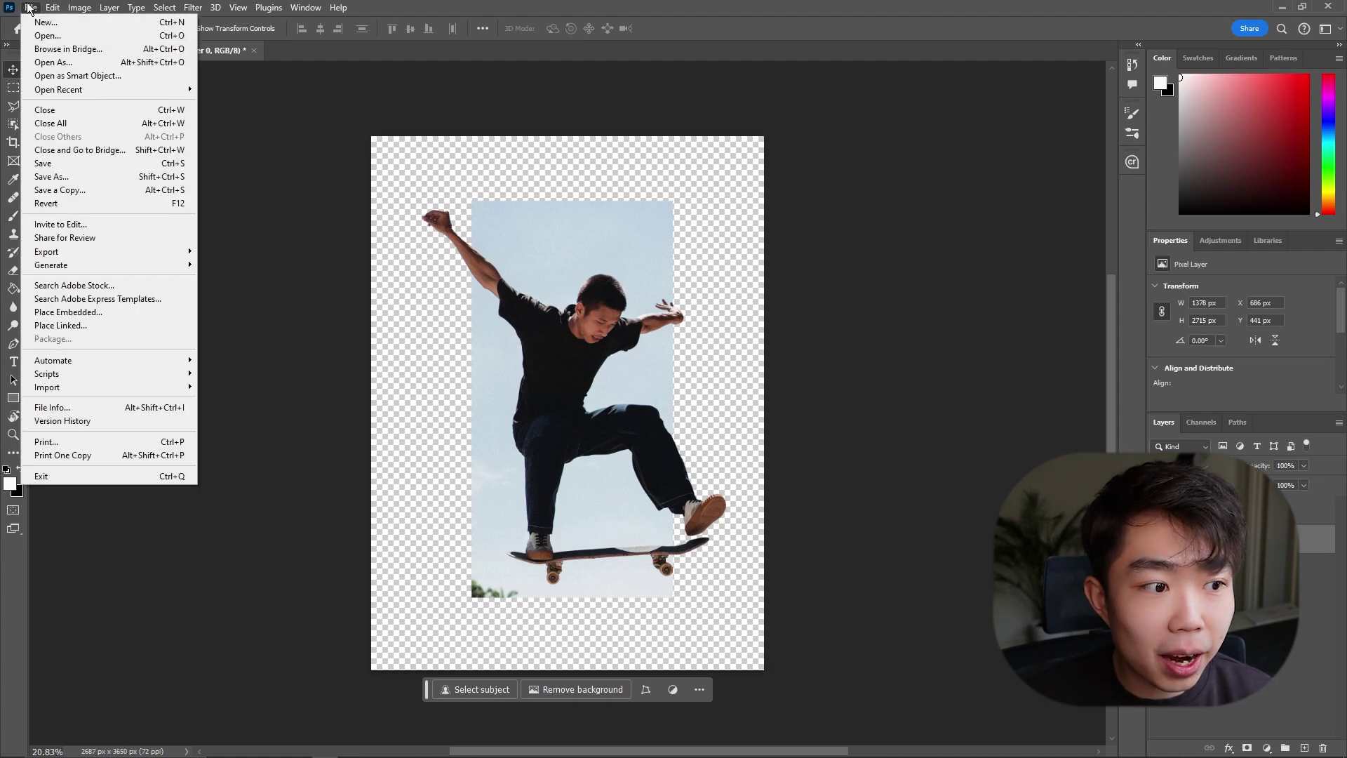
mouse_move(149, 250)
click(254, 251)
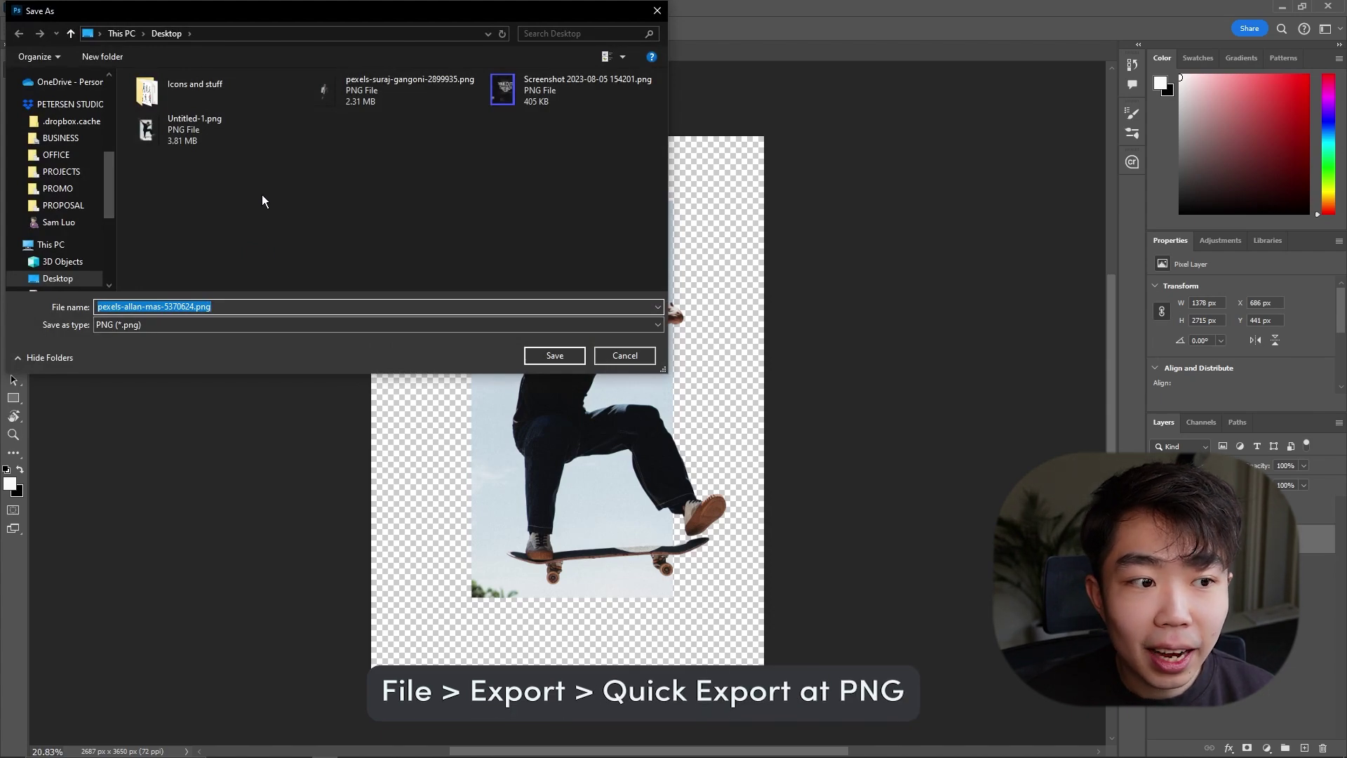
key(Return)
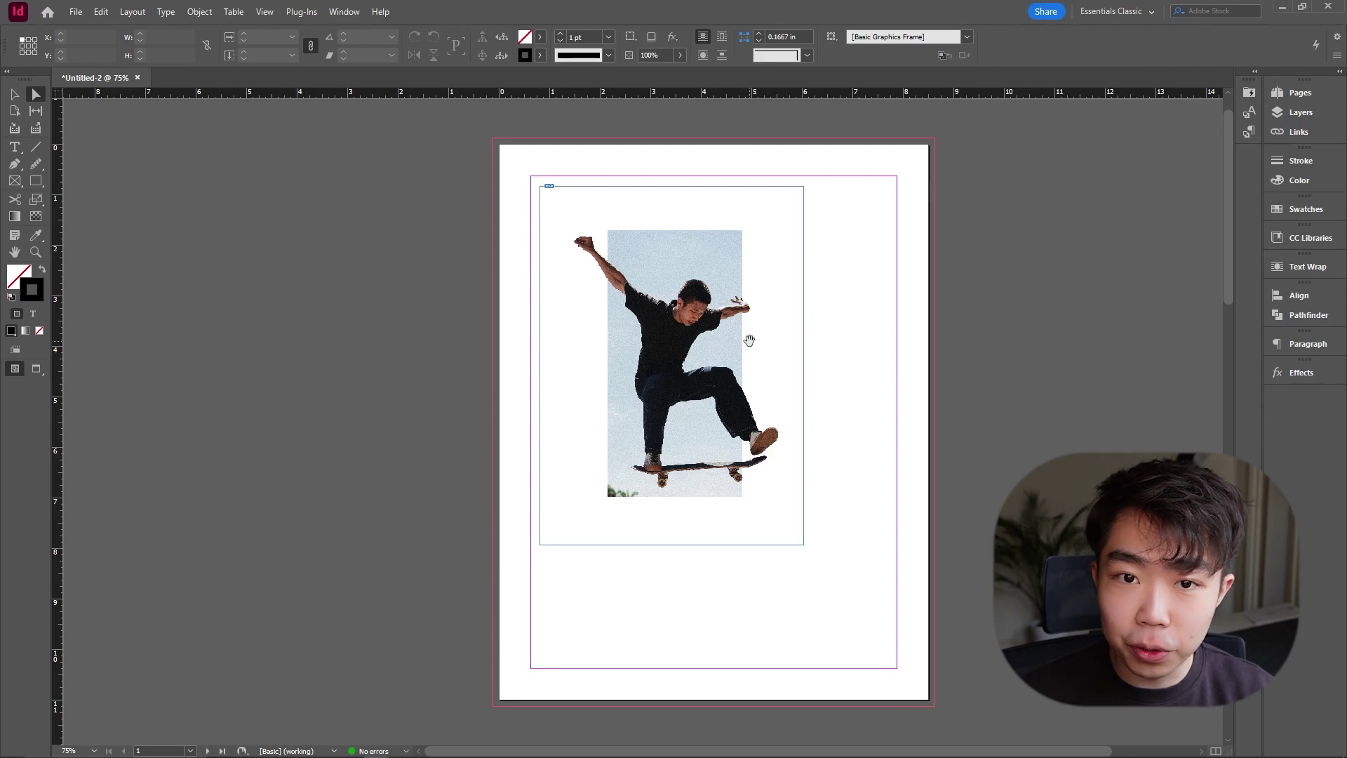
In InDesign, flip the placed skater image horizontally and move it back onto the page.
key(v)
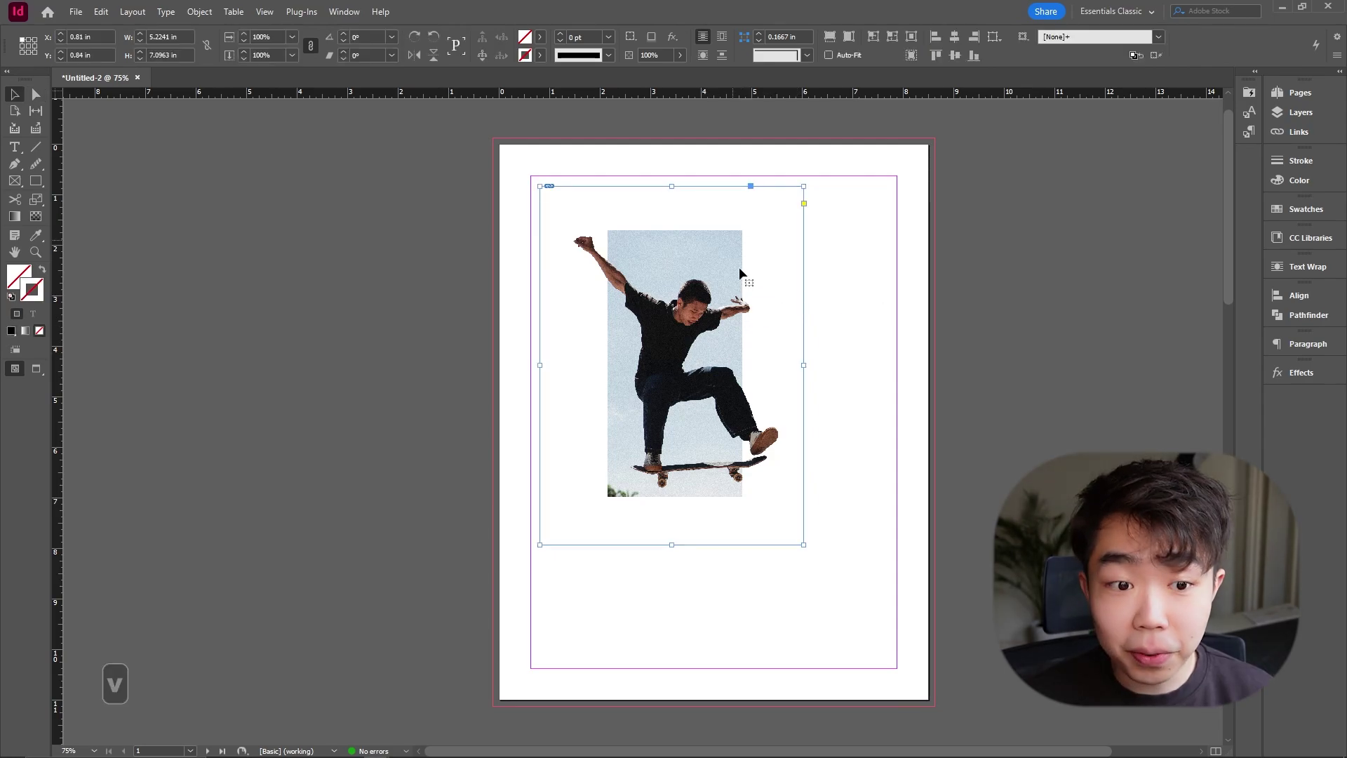
click(202, 12)
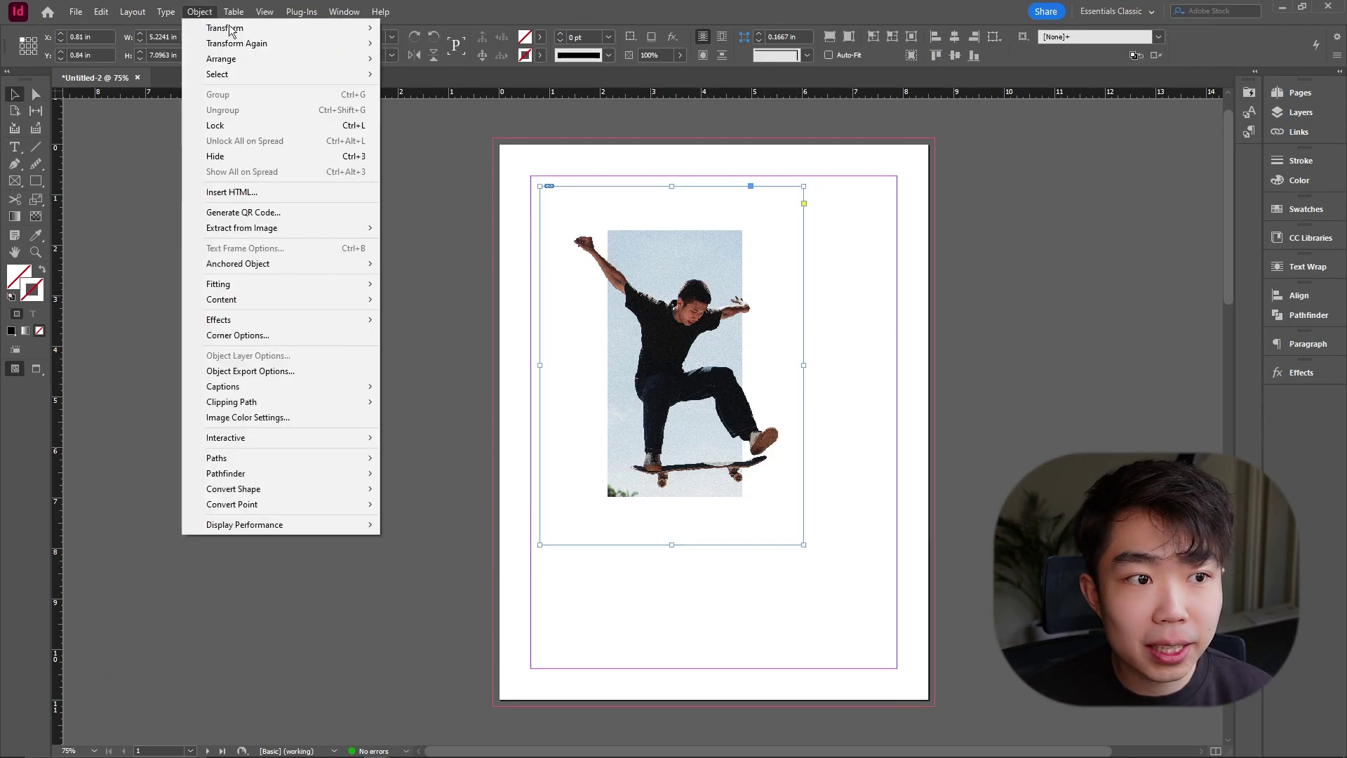
mouse_move(267, 27)
click(490, 151)
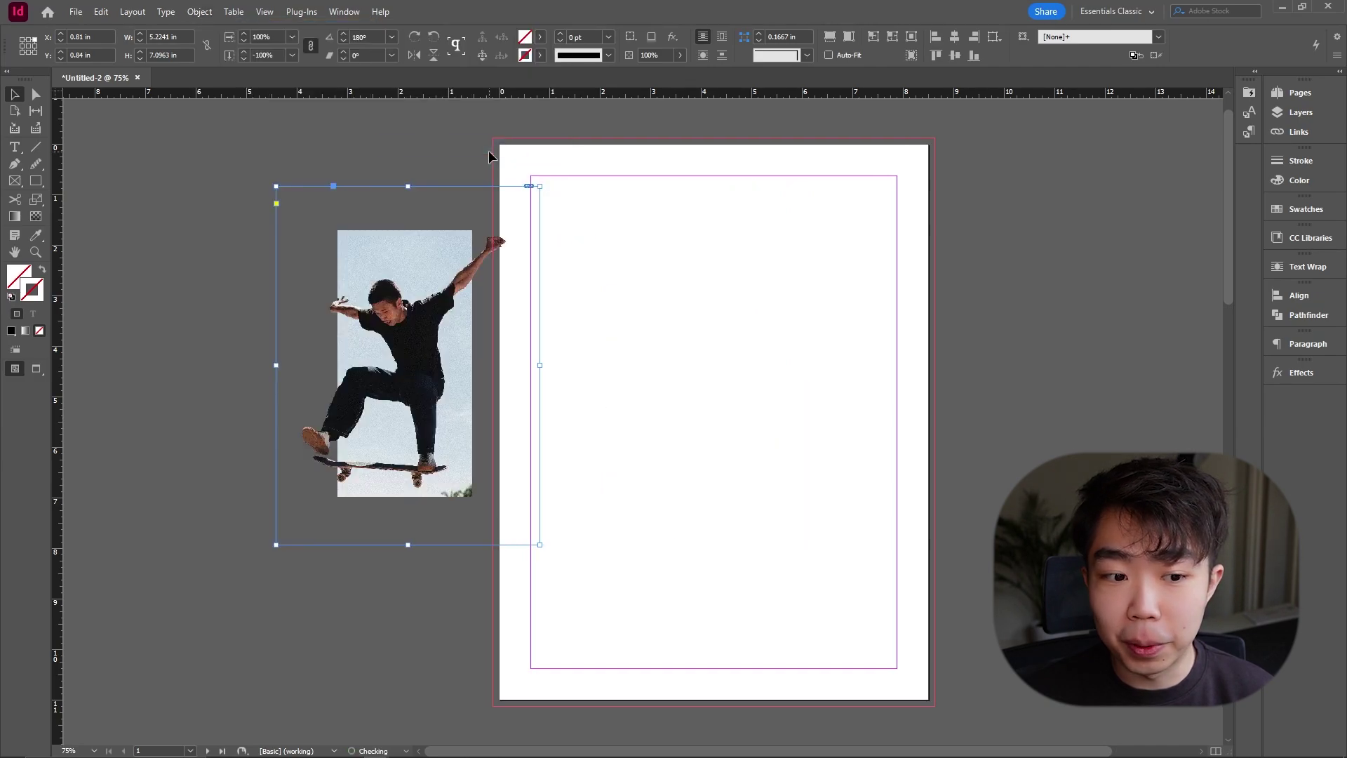
click(736, 291)
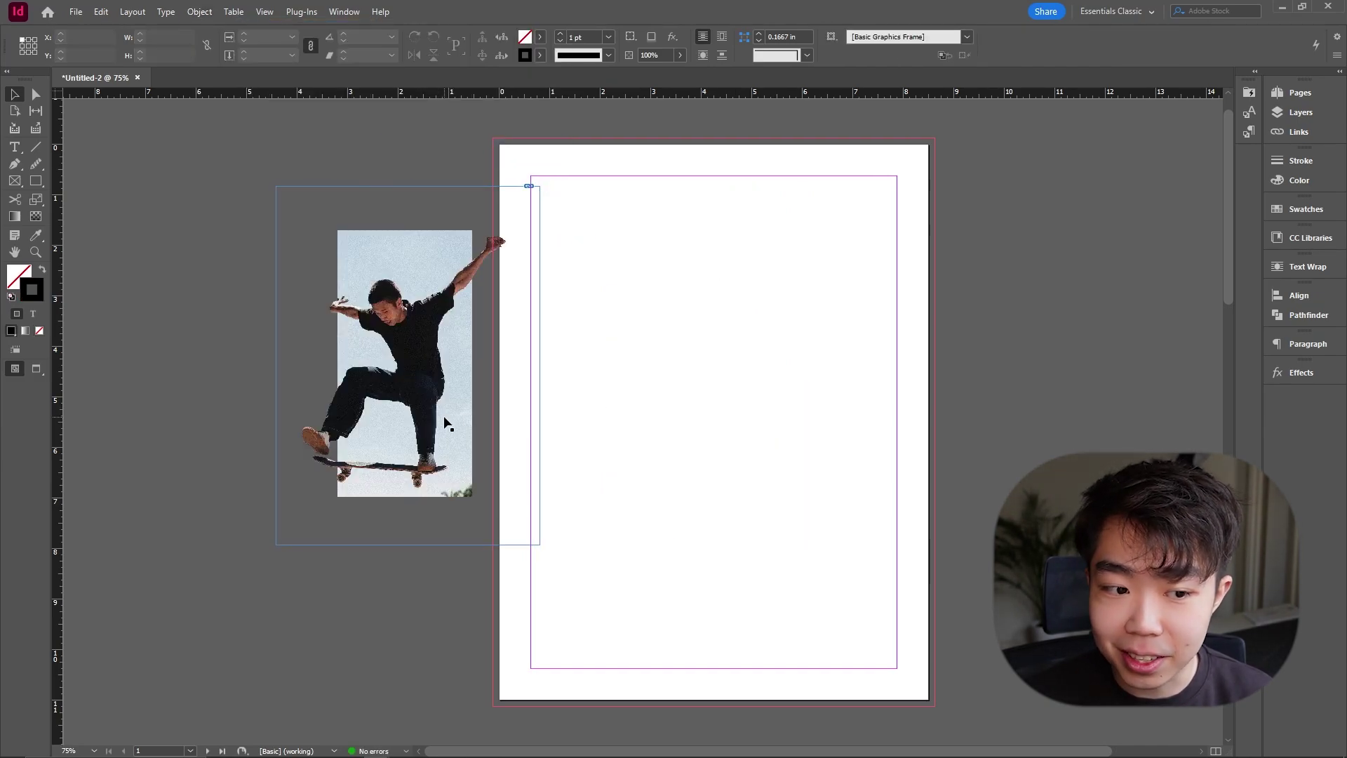
drag(436, 427, 808, 429)
key(ctrl+z)
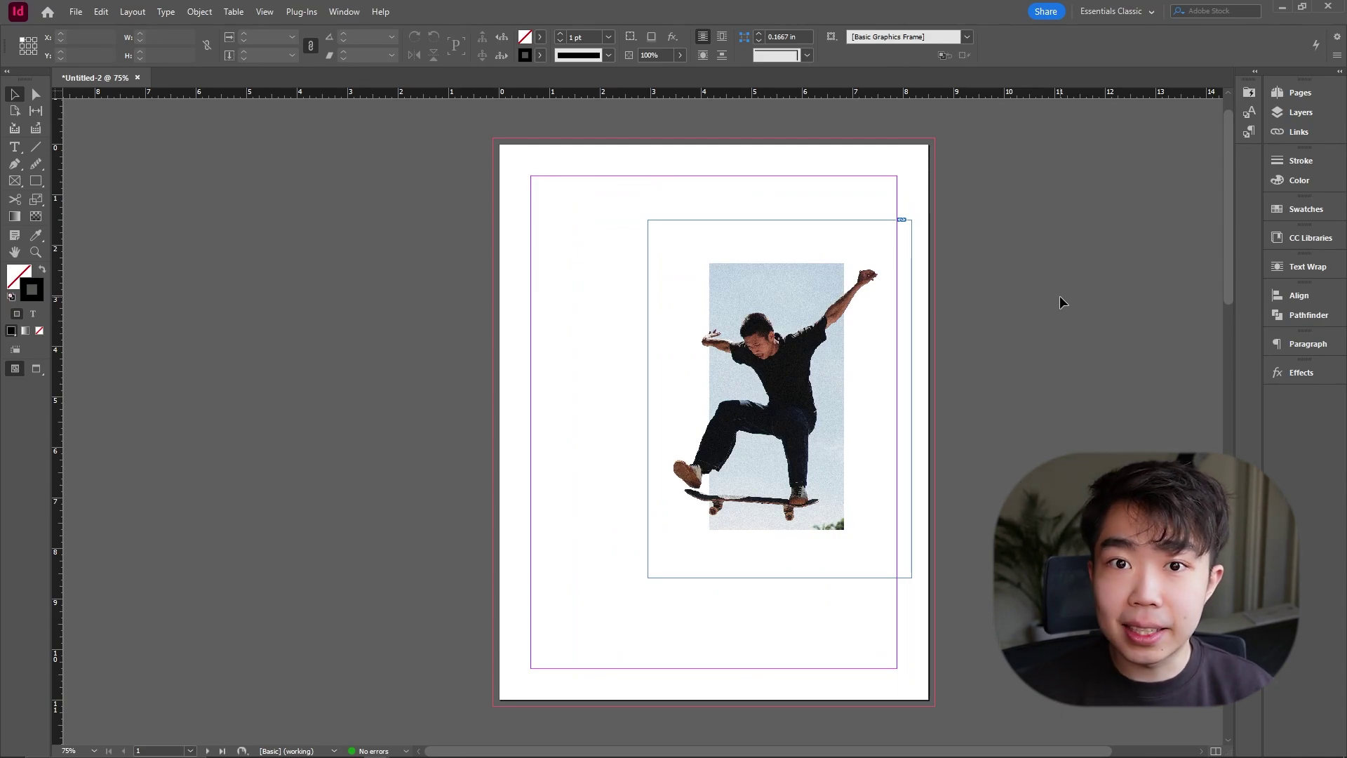
Enlarge the skater's frame to about 6.58 by 8.94 in and fit the image to the frame.
click(849, 409)
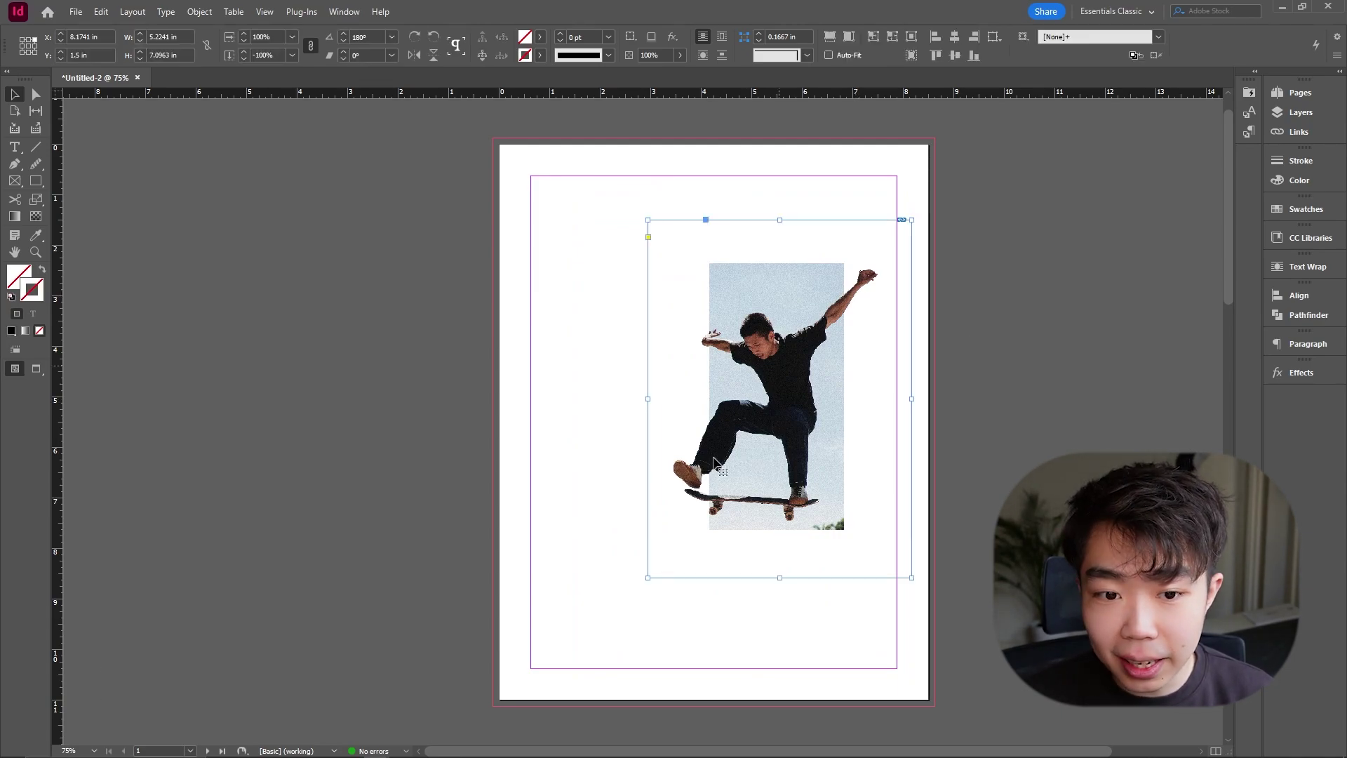
drag(617, 605, 579, 638)
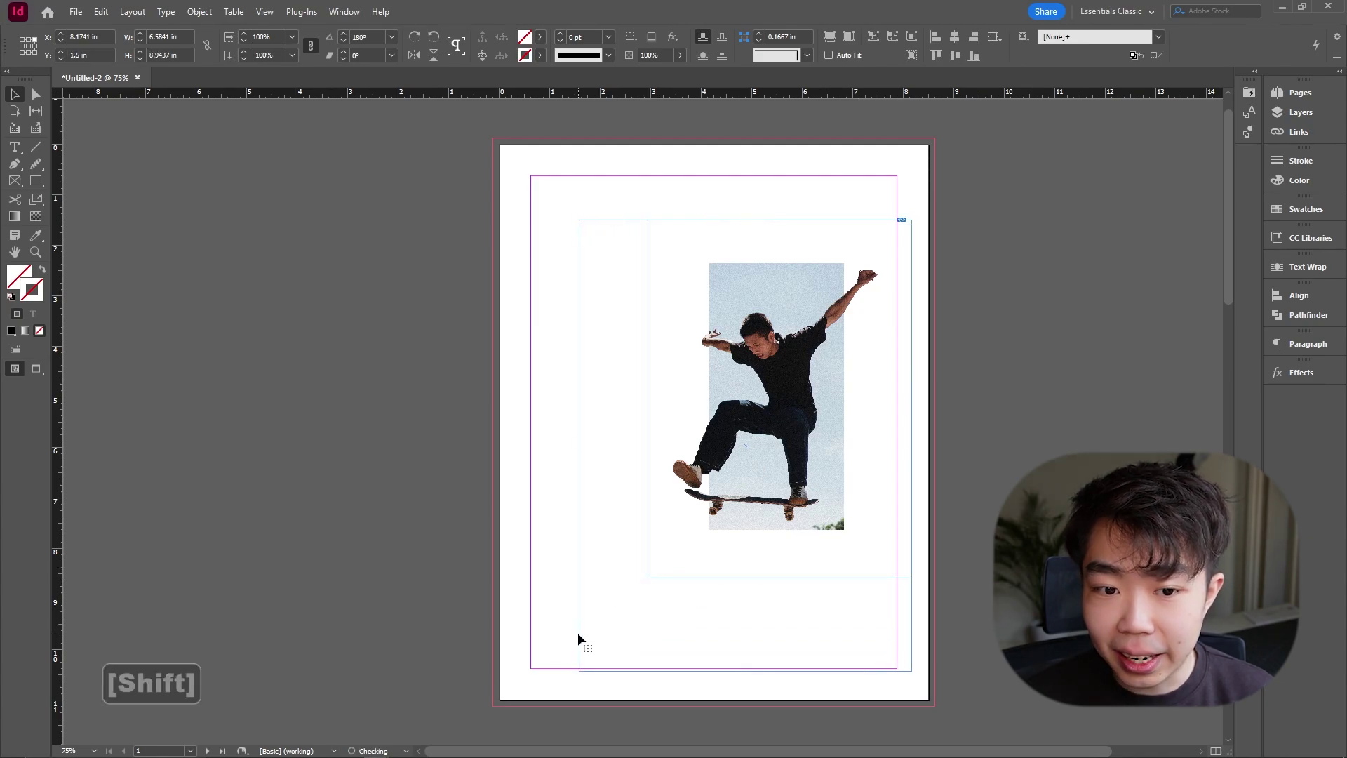
right_click(813, 414)
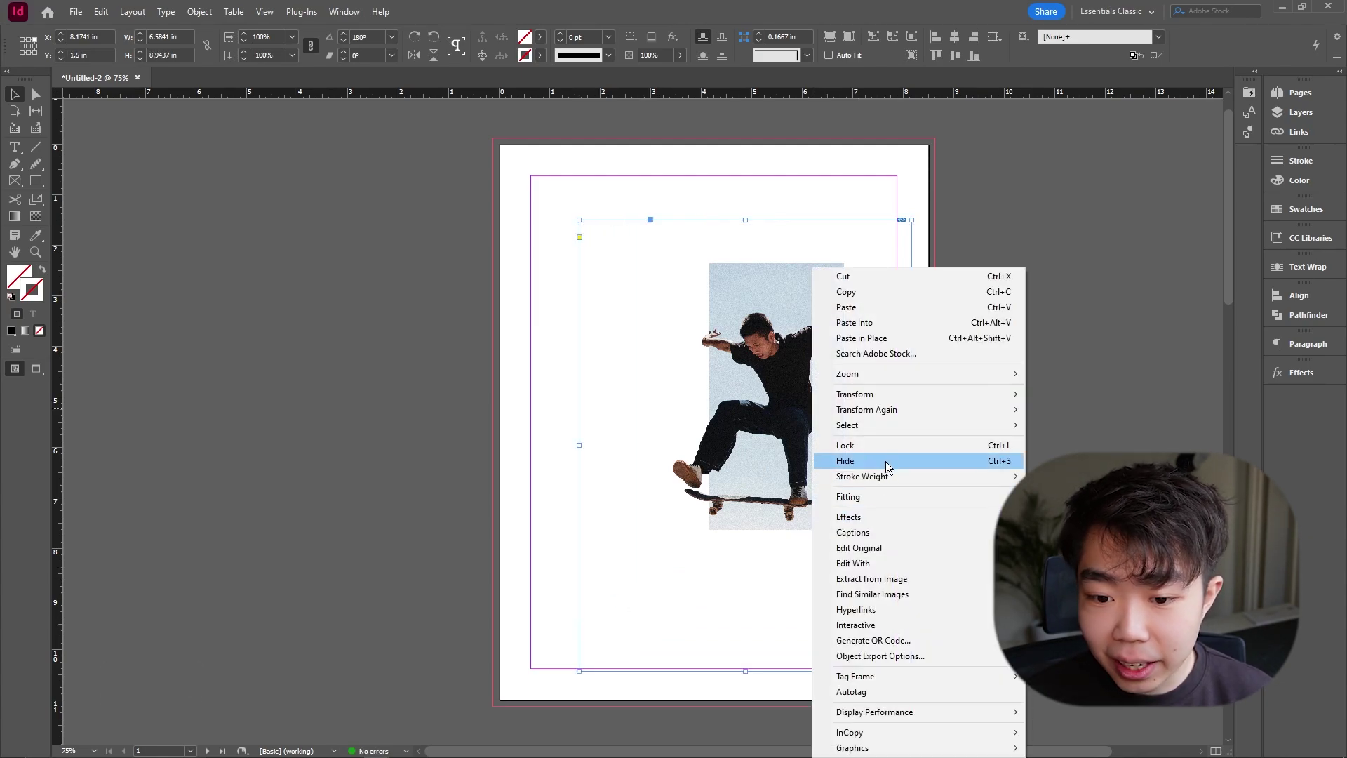
click(1066, 527)
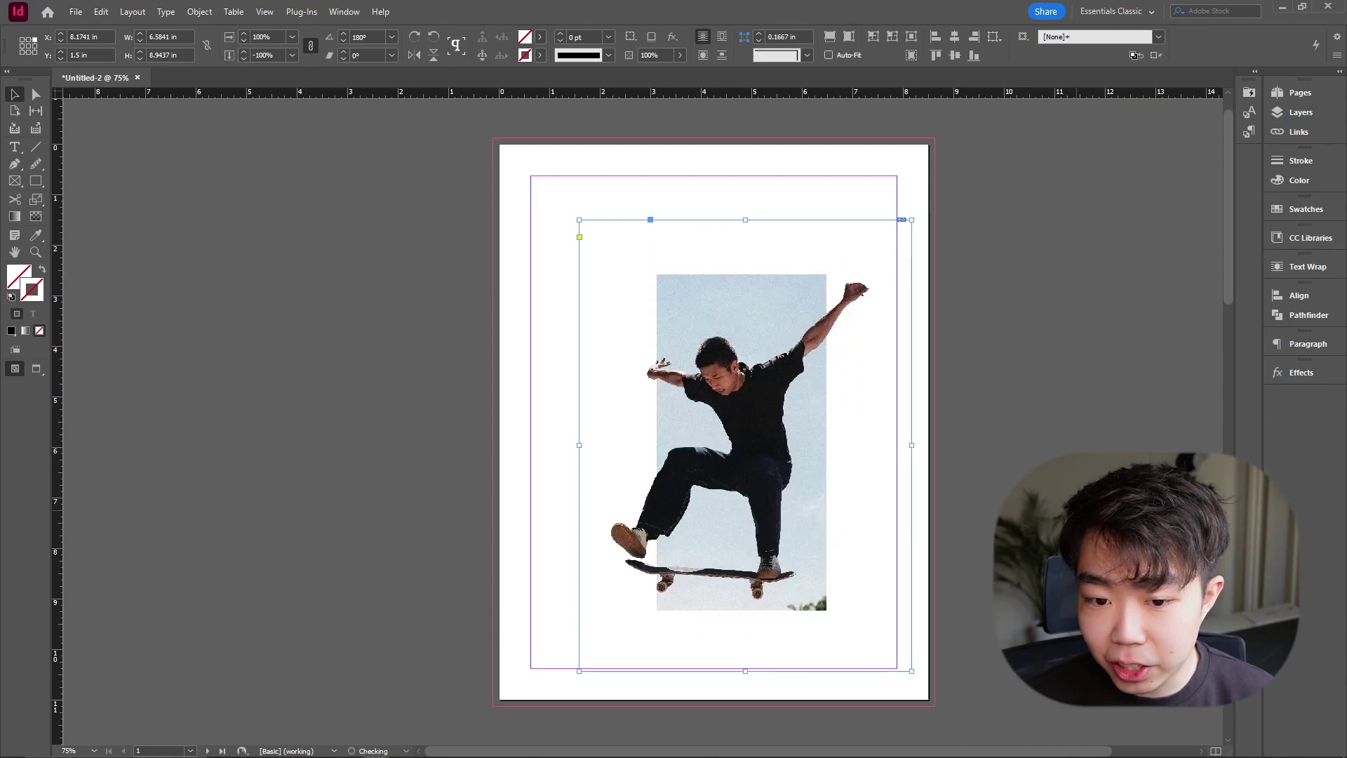
click(1013, 381)
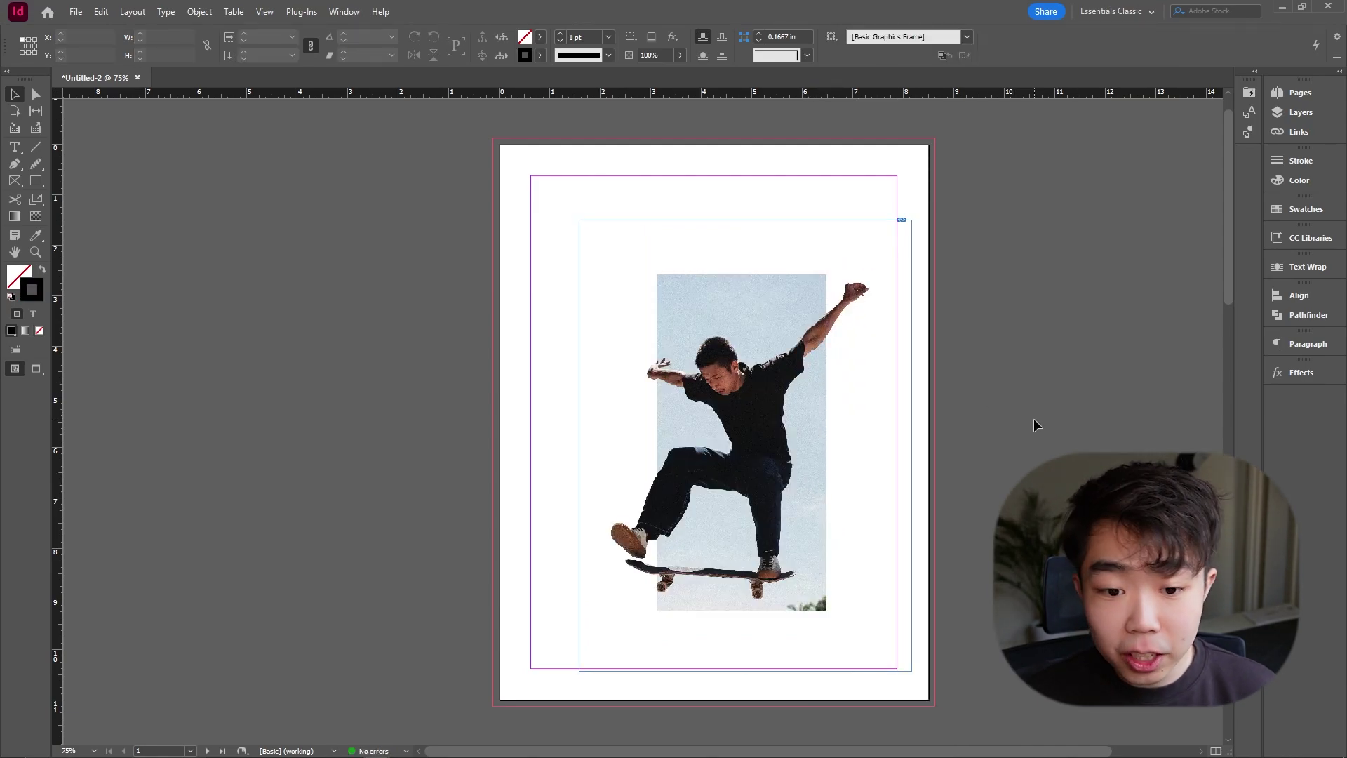
Move the skater image so the raised hand runs past the page's outer edge, checking the placement in preview mode.
drag(800, 497, 855, 487)
click(1114, 376)
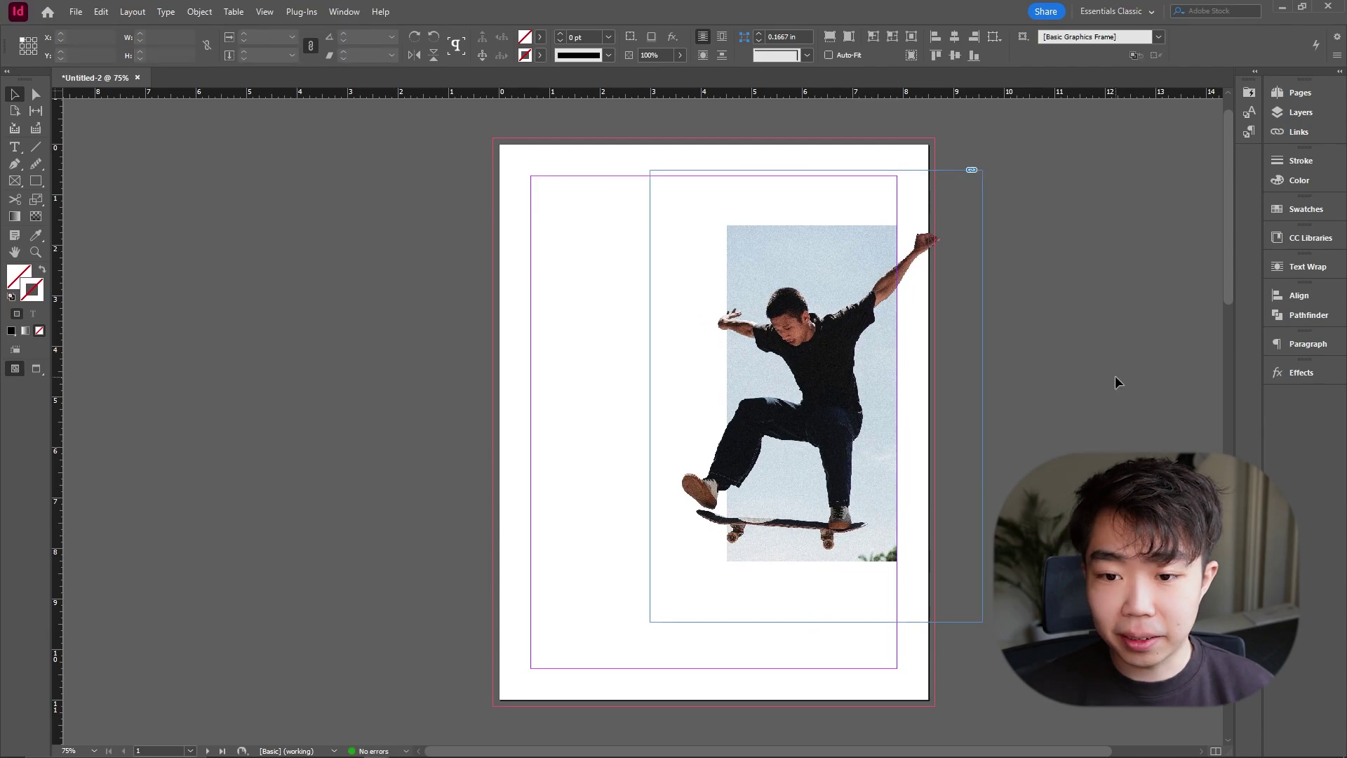
key(w)
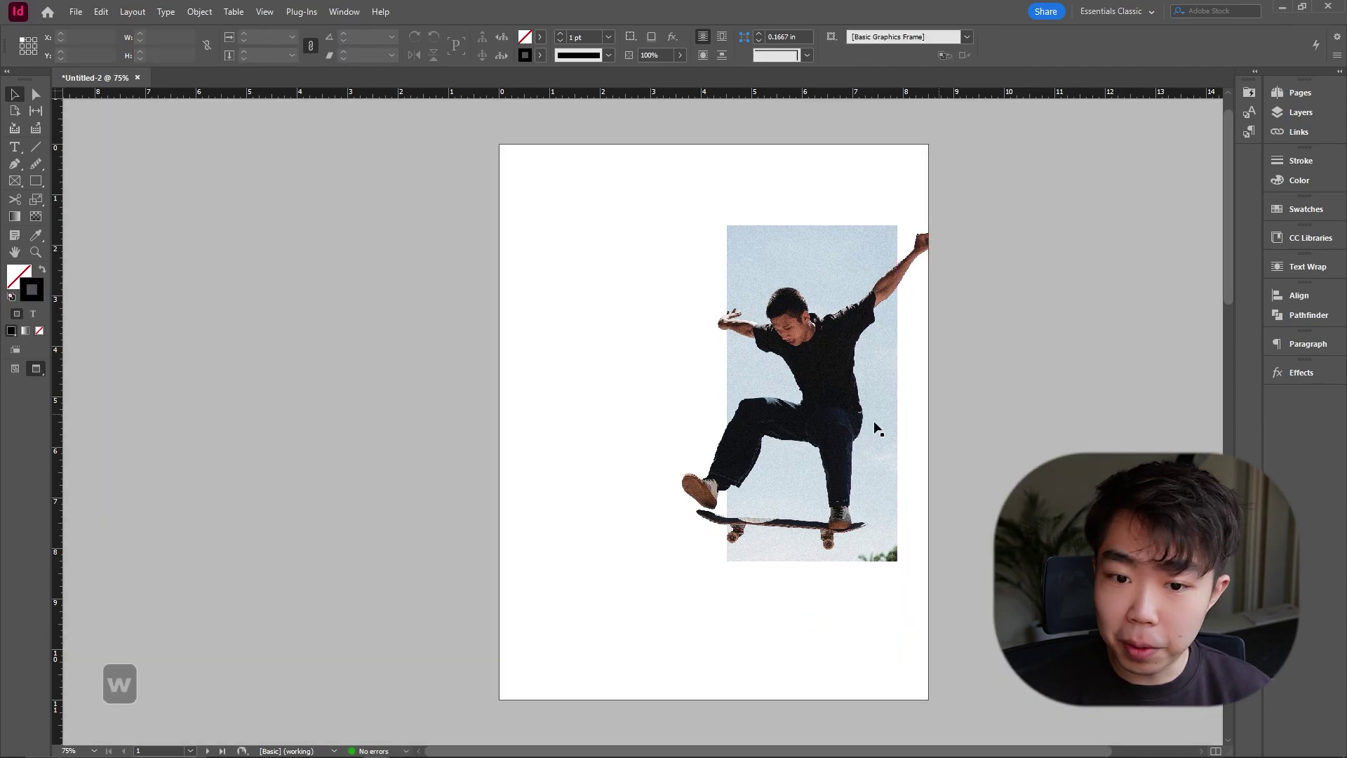
drag(875, 427, 875, 441)
key(w)
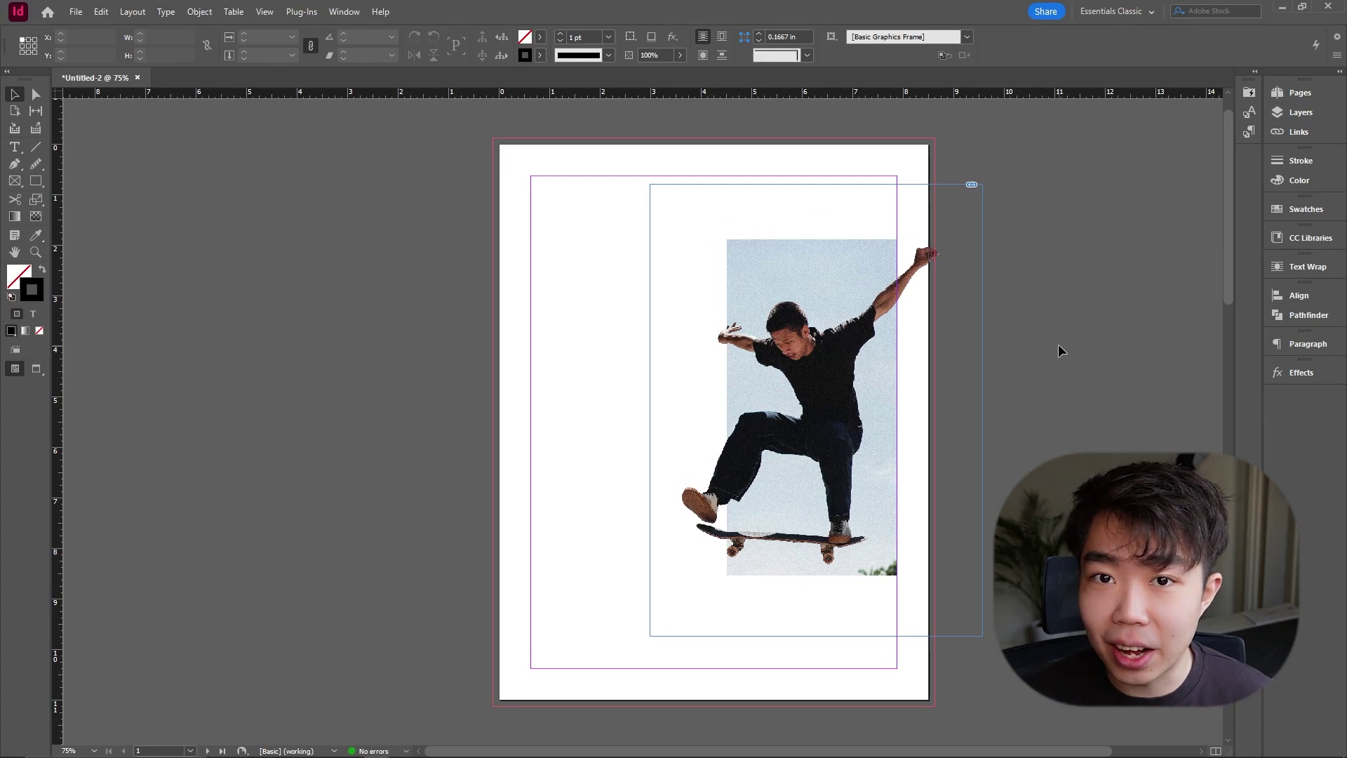
key(ctrl+z)
Add the title "Skateboard Legend" at the page's upper margin in Futura PT Bold, 48 pt.
text(Skateboard Legend)
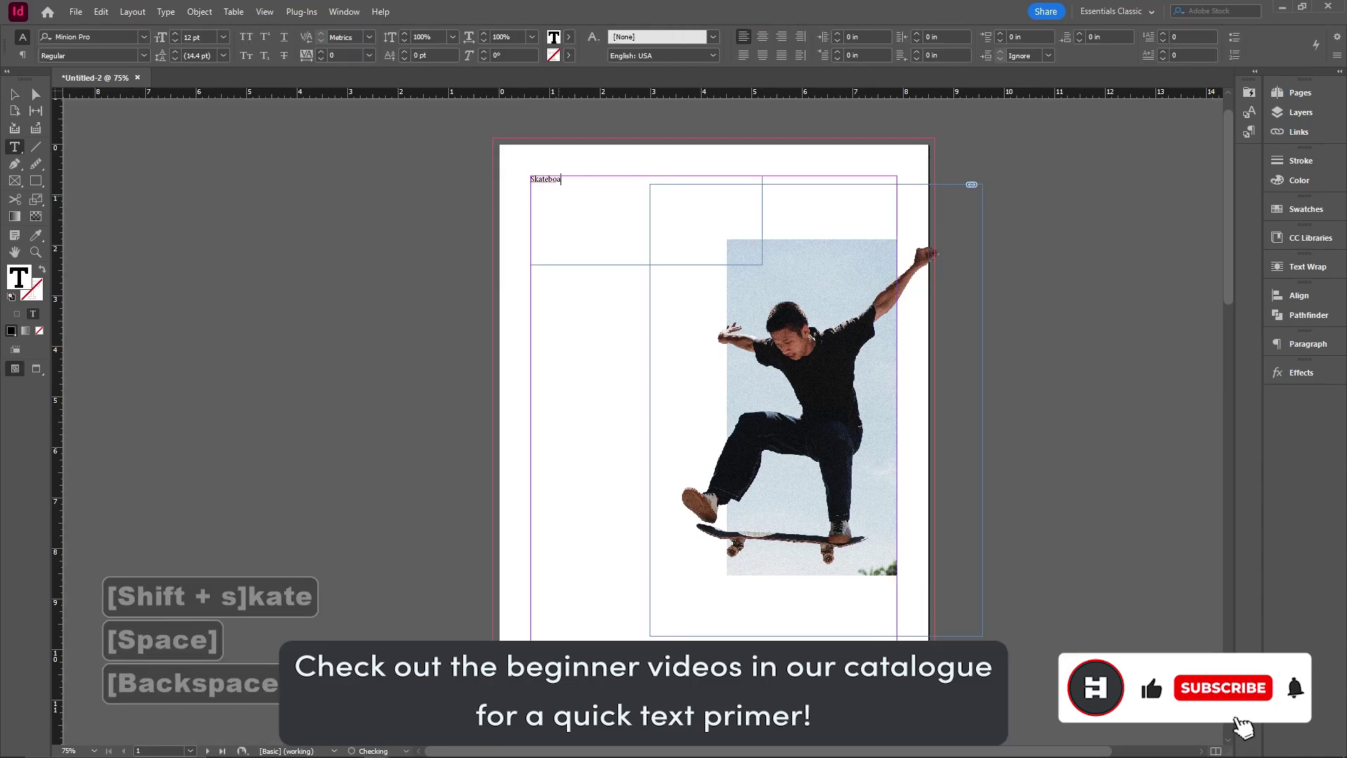
text(futura)
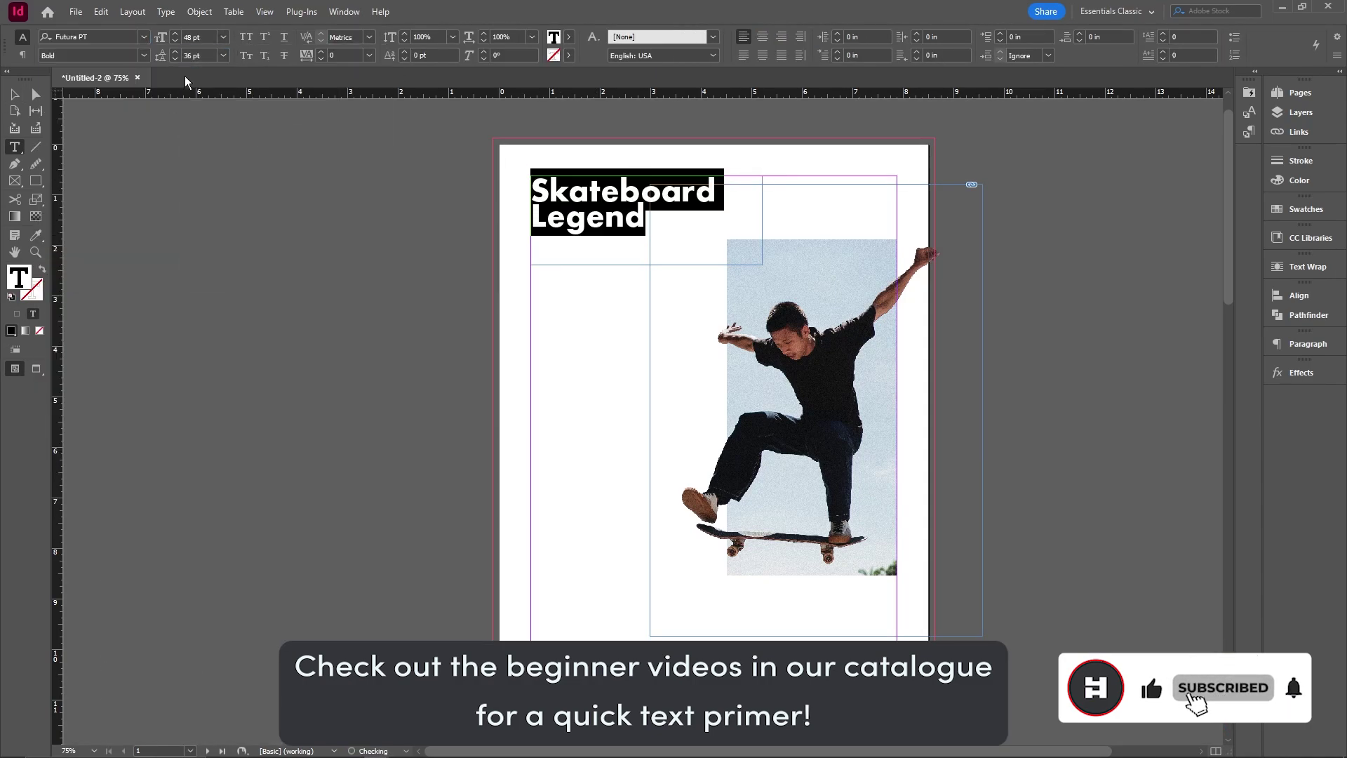
key(Escape)
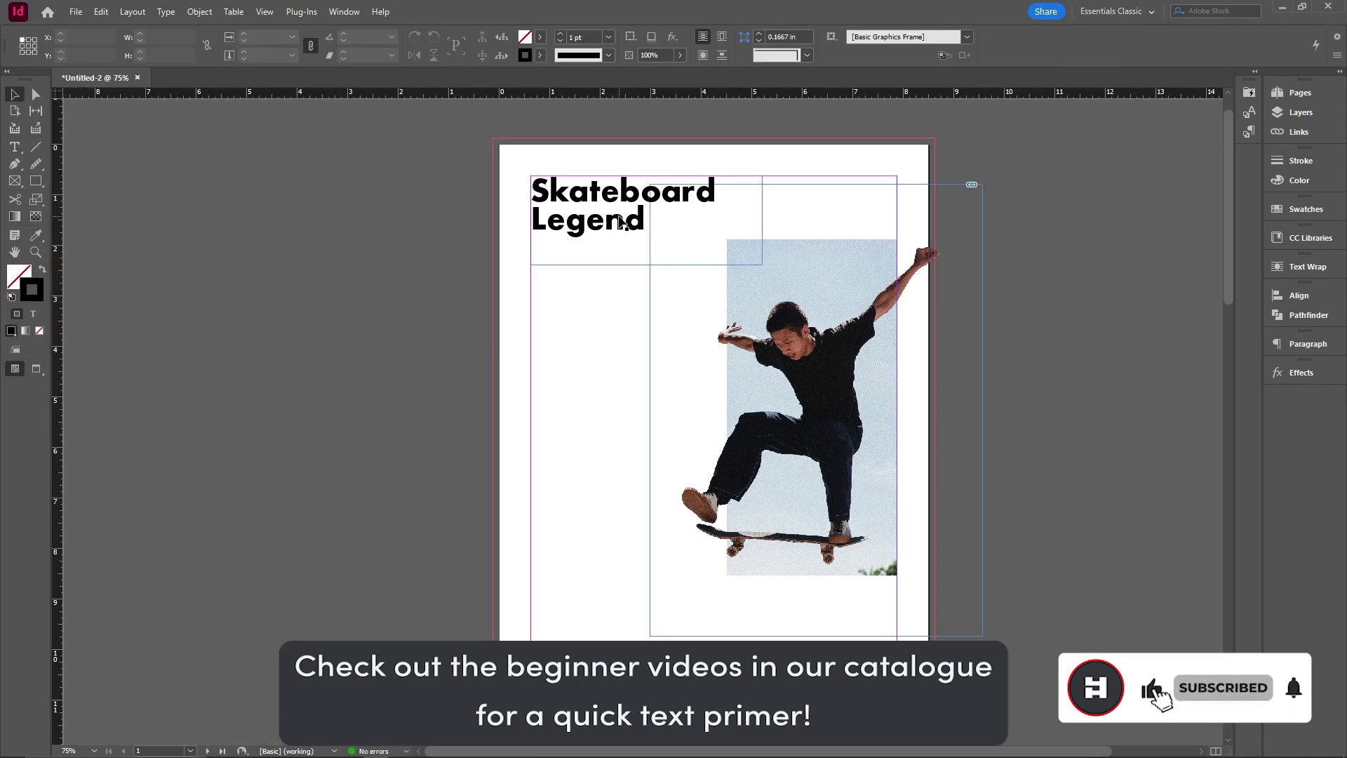
Enlarge the skater image and add a body text frame below the title, then preview the page.
drag(972, 184, 634, 409)
key(w)
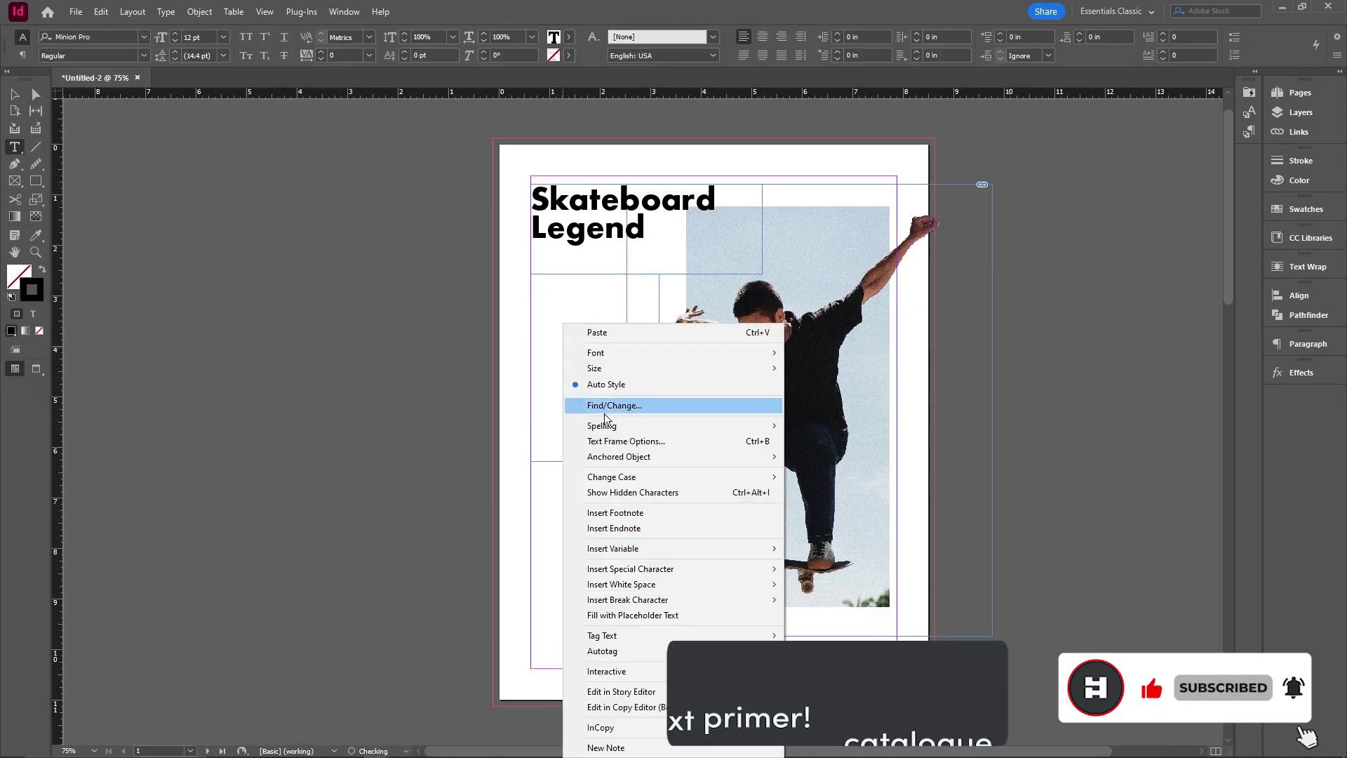
click(614, 402)
key(w)
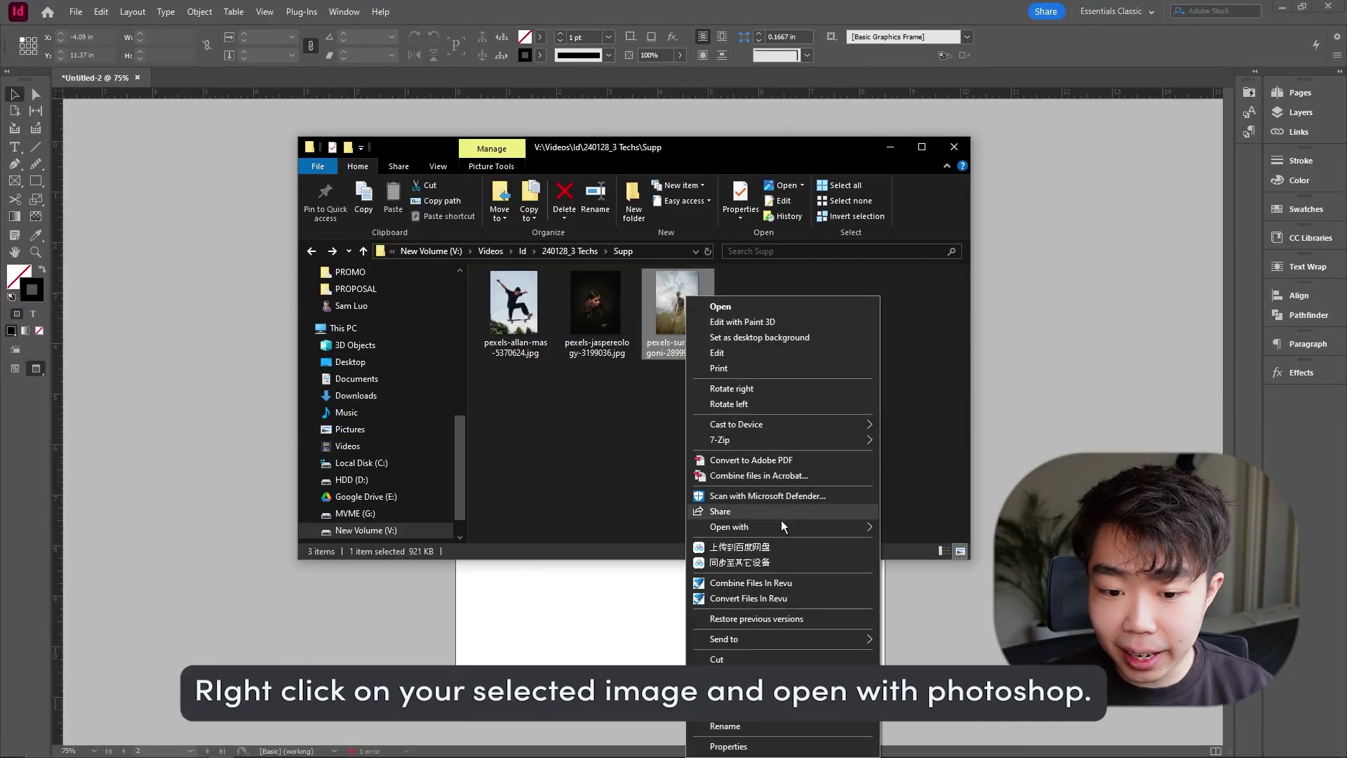
Open pexels-suraj-gangoni-2899935.jpg in Adobe Photoshop 2024 and unlock its Background layer.
mouse_move(781, 520)
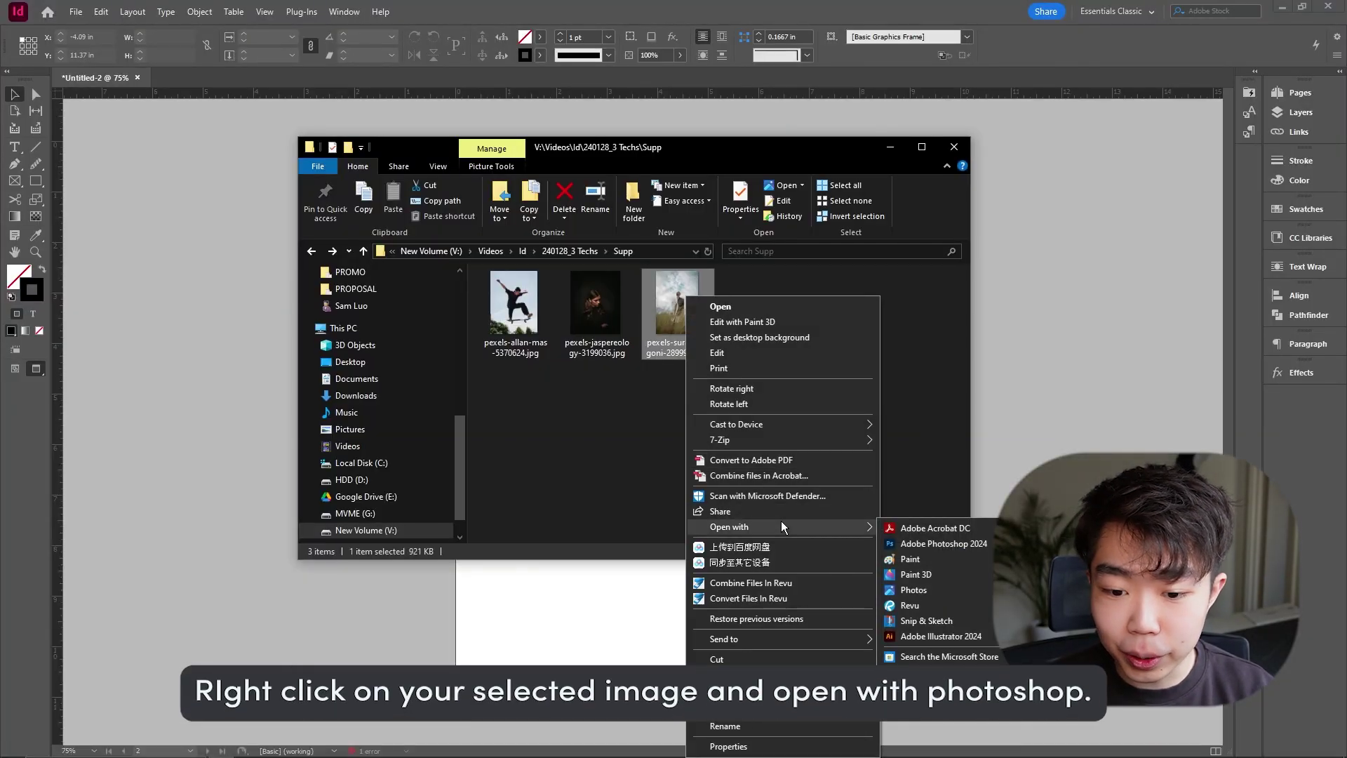
click(952, 547)
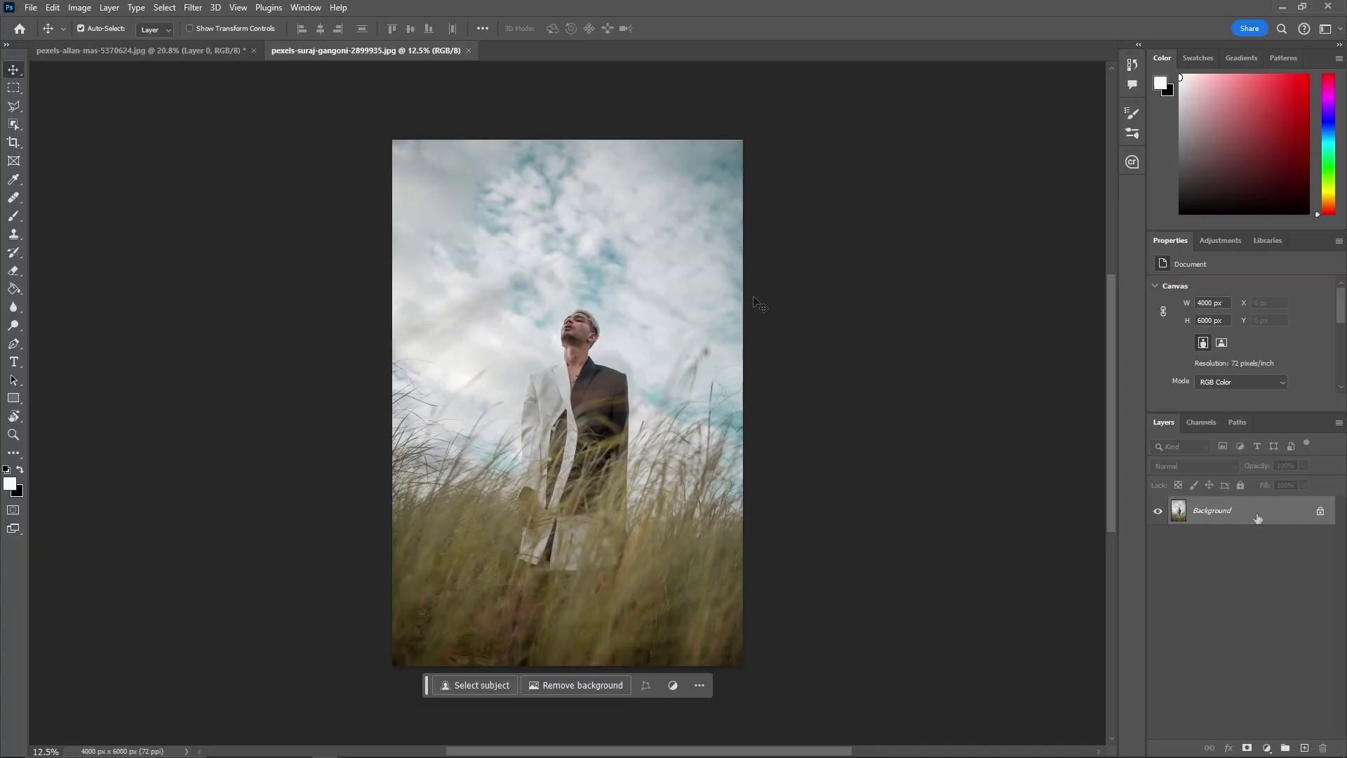
click(1319, 513)
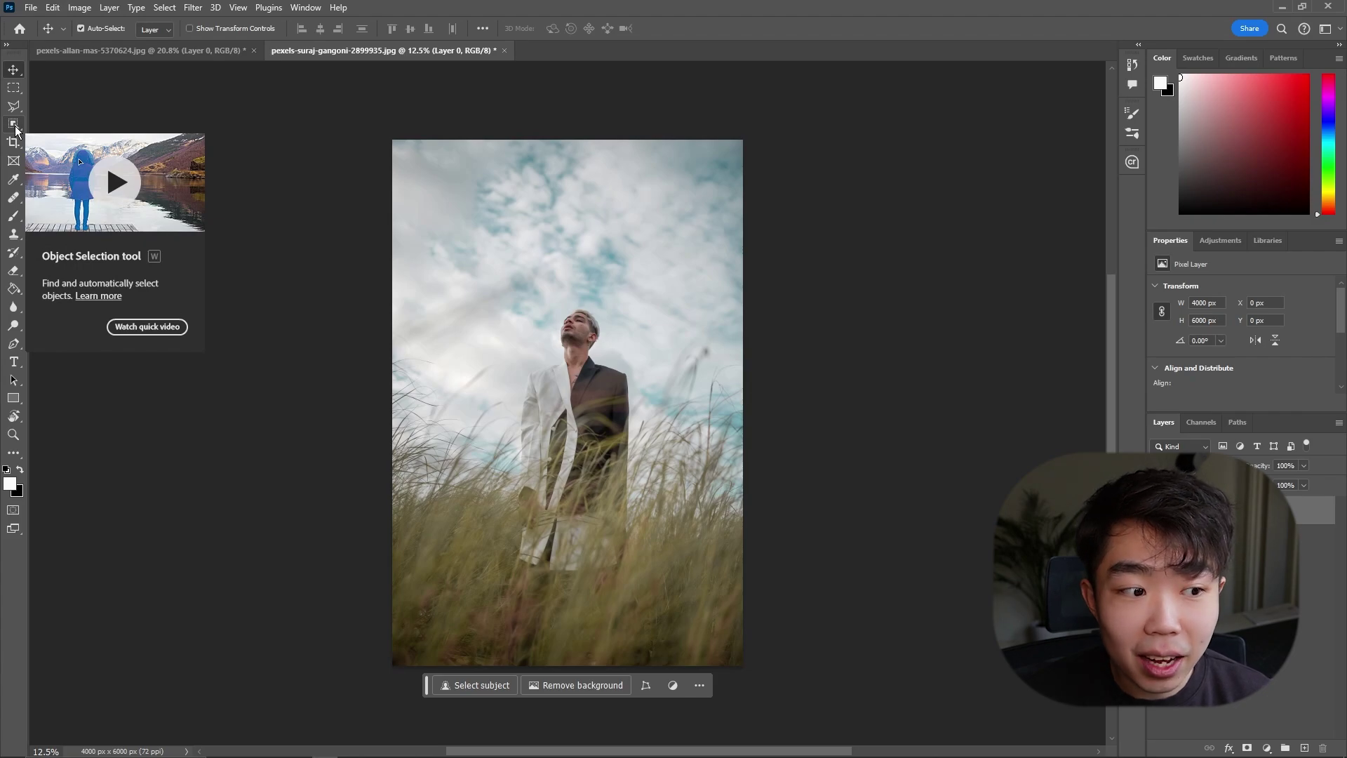
Select the standing man in the grass field with the Object Selection tool.
click(15, 127)
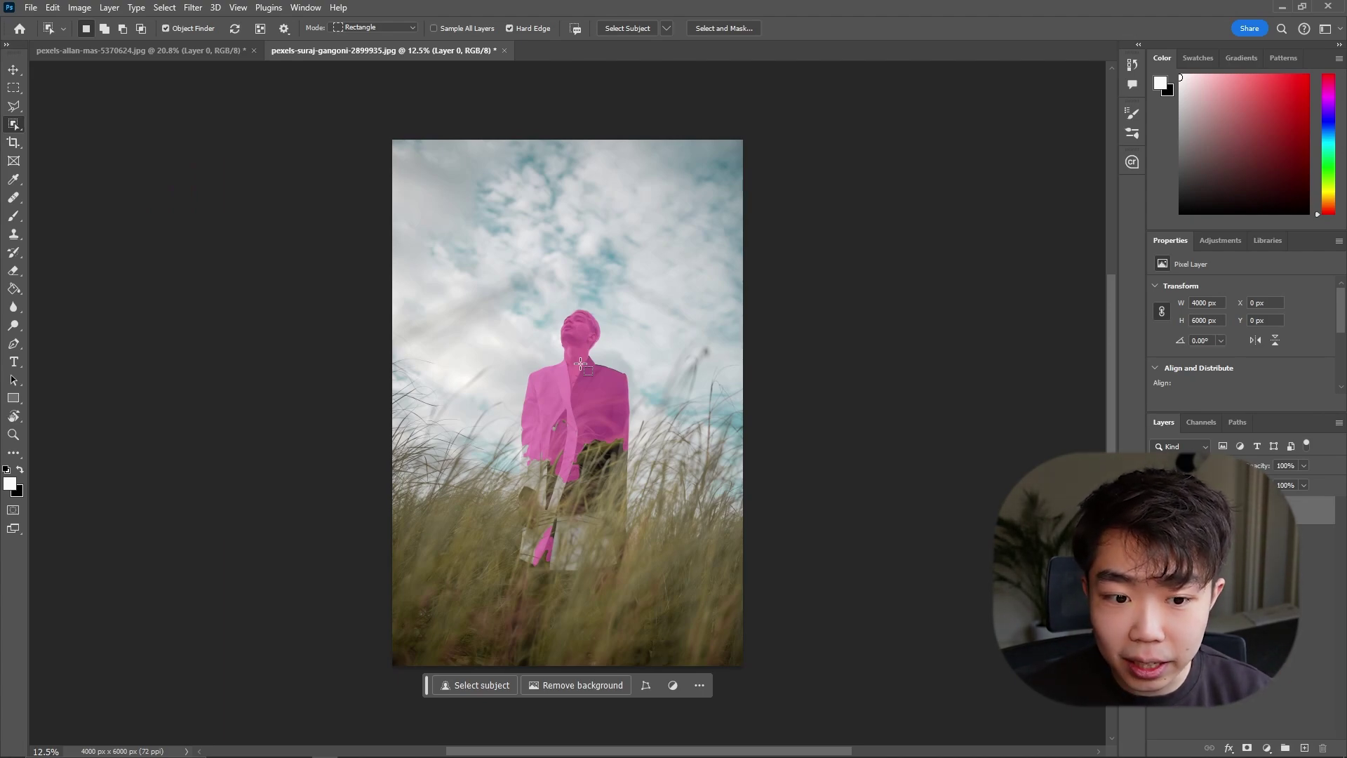
scroll(580, 363, up, 2)
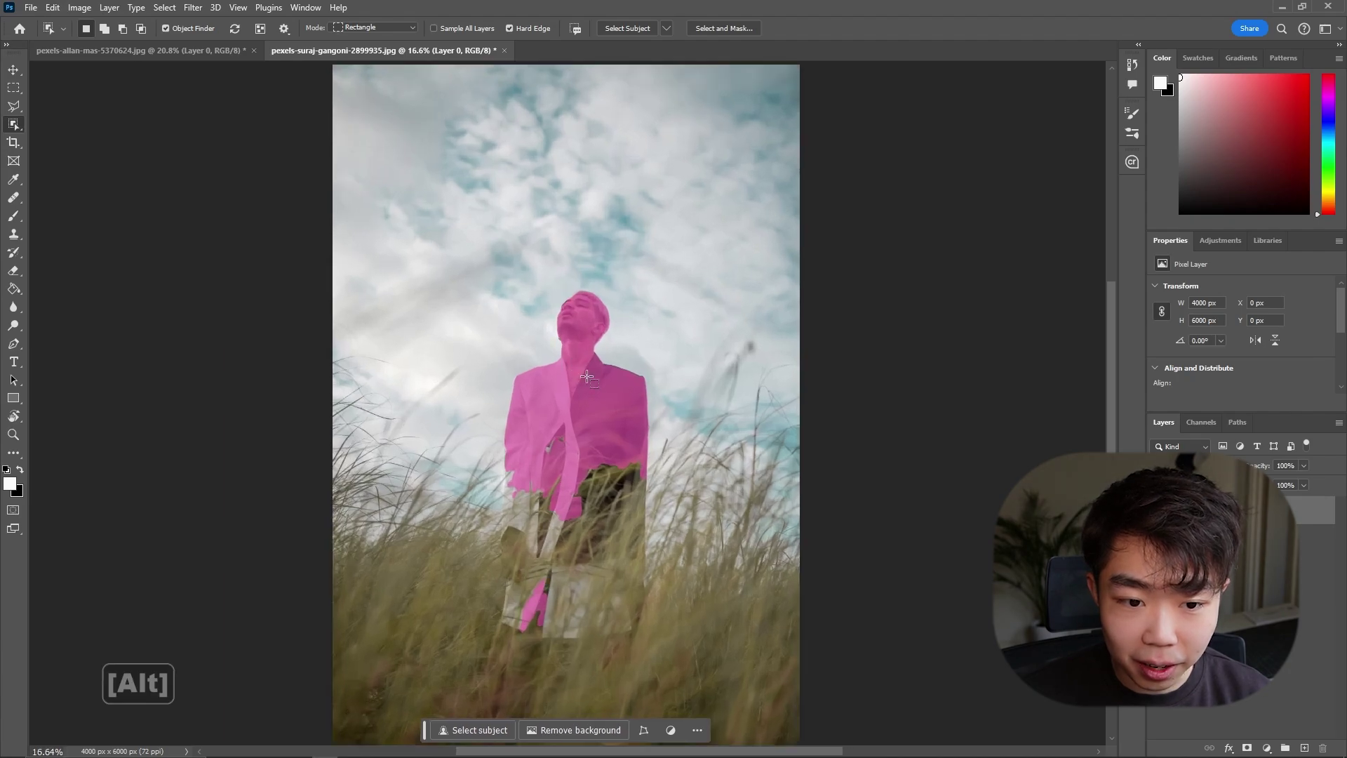
scroll(587, 377, up, 1)
drag(586, 377, 676, 388)
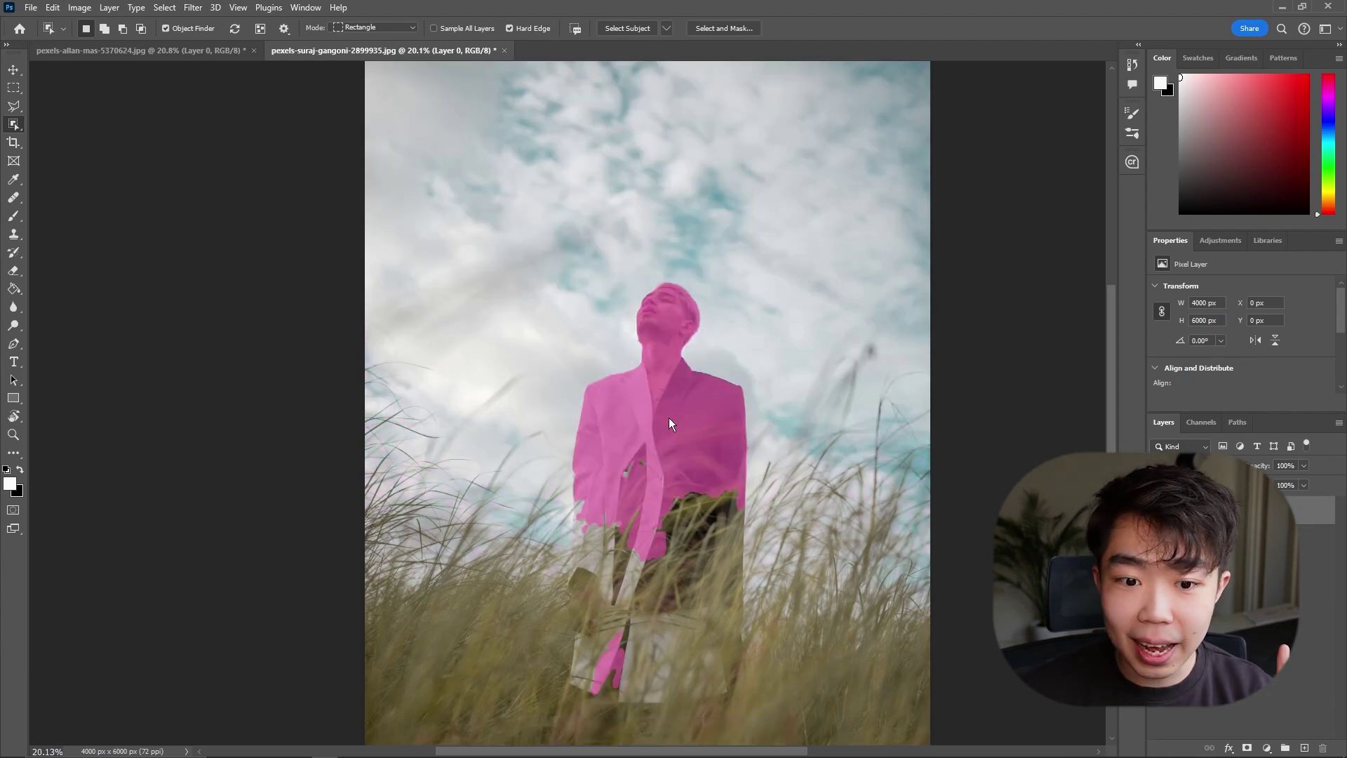
click(670, 423)
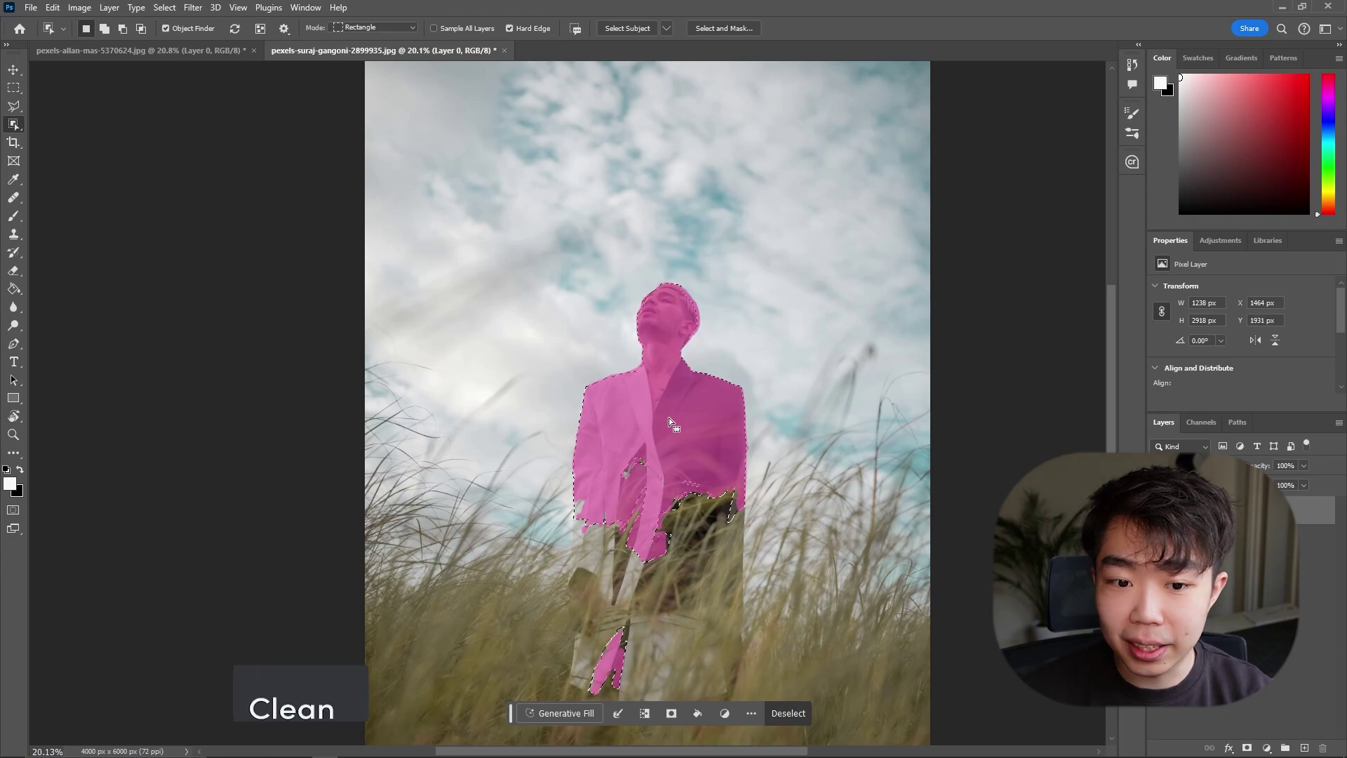
Clean up the man's selection with the Polygonal Lasso tool, removing the stray selected areas around his lower coat.
click(13, 106)
scroll(687, 320, up, 5)
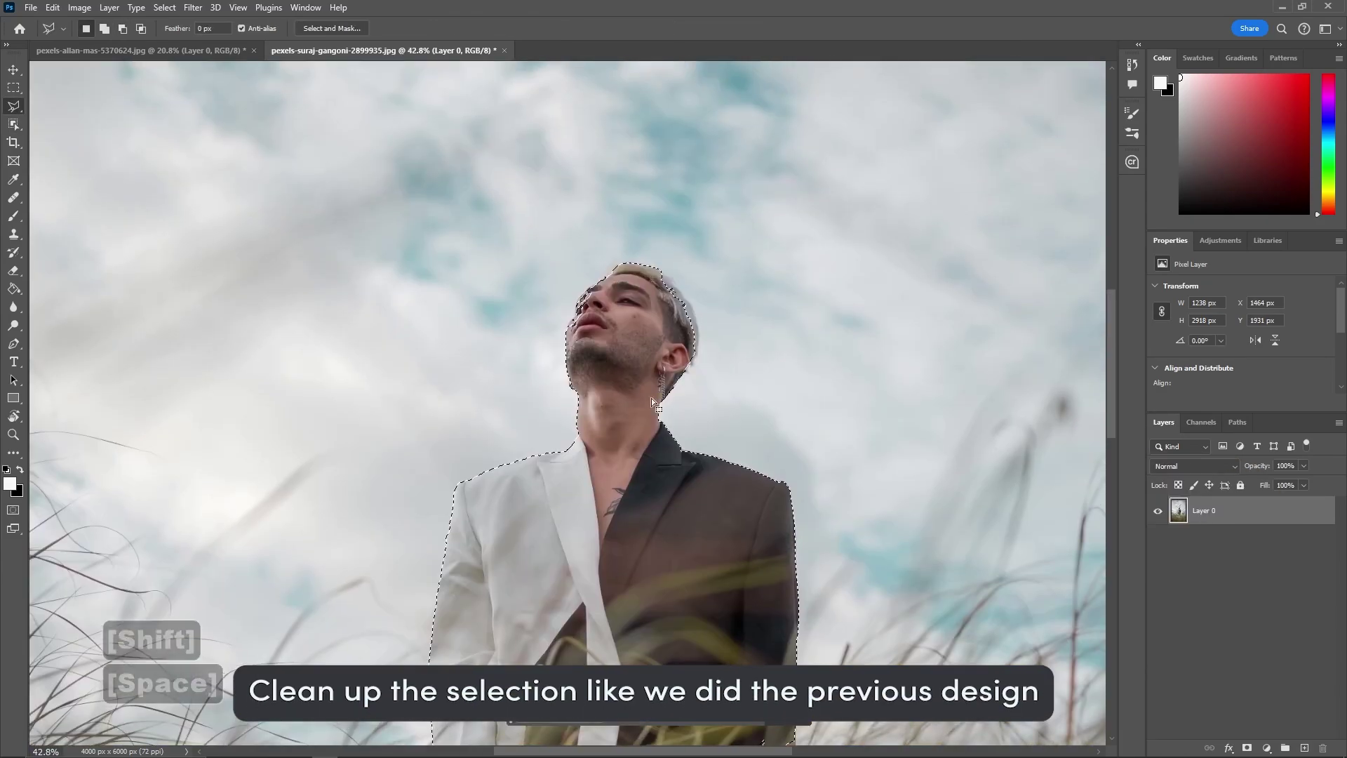
scroll(641, 254, down, 6)
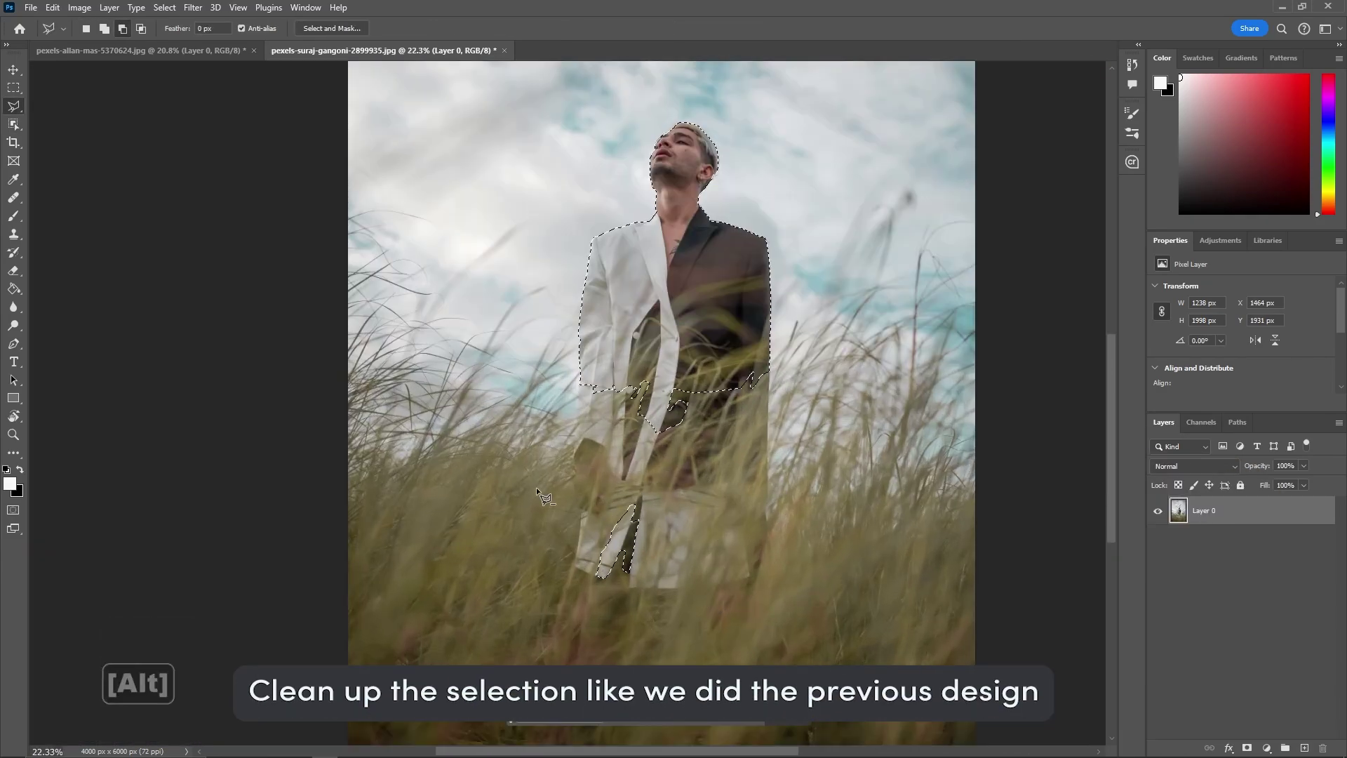
key(v)
scroll(707, 342, up, 1)
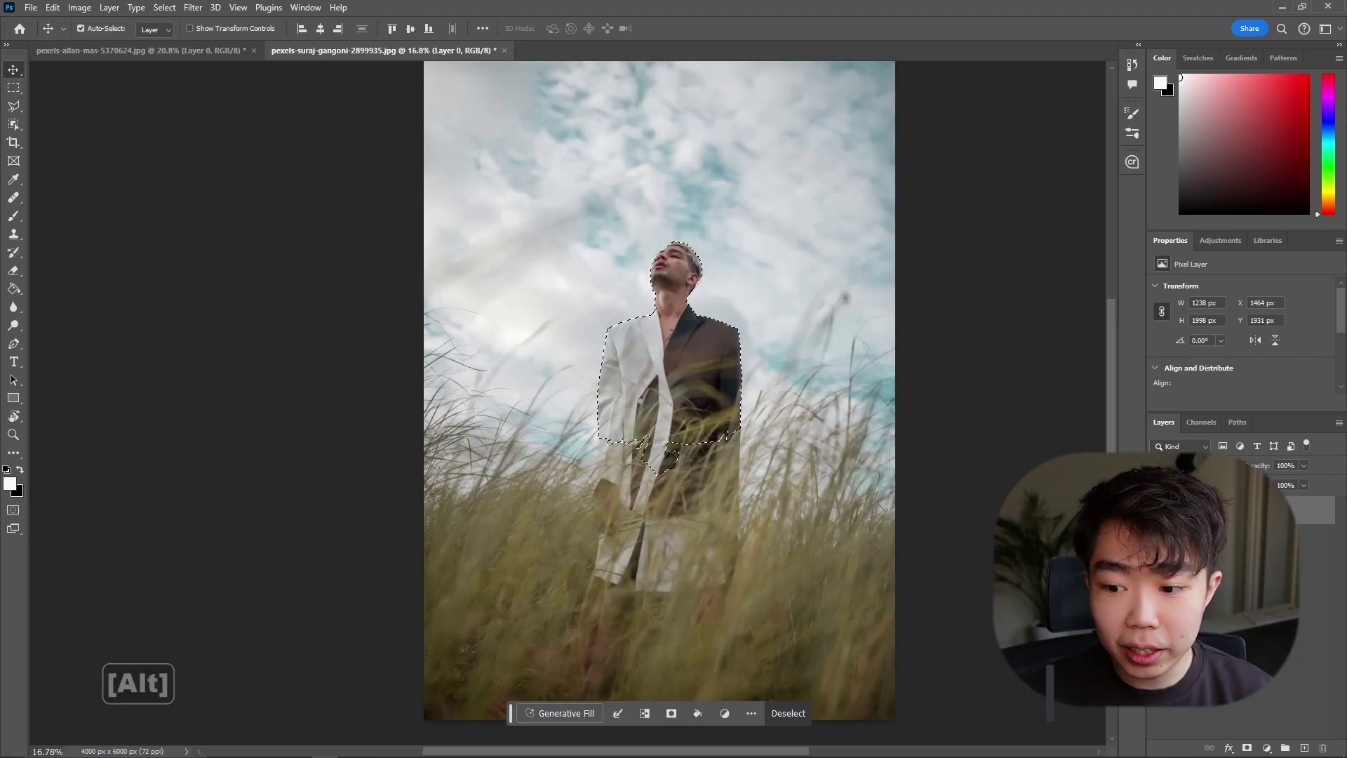
Output the selected man to a new layer through Select and Mask.
click(14, 105)
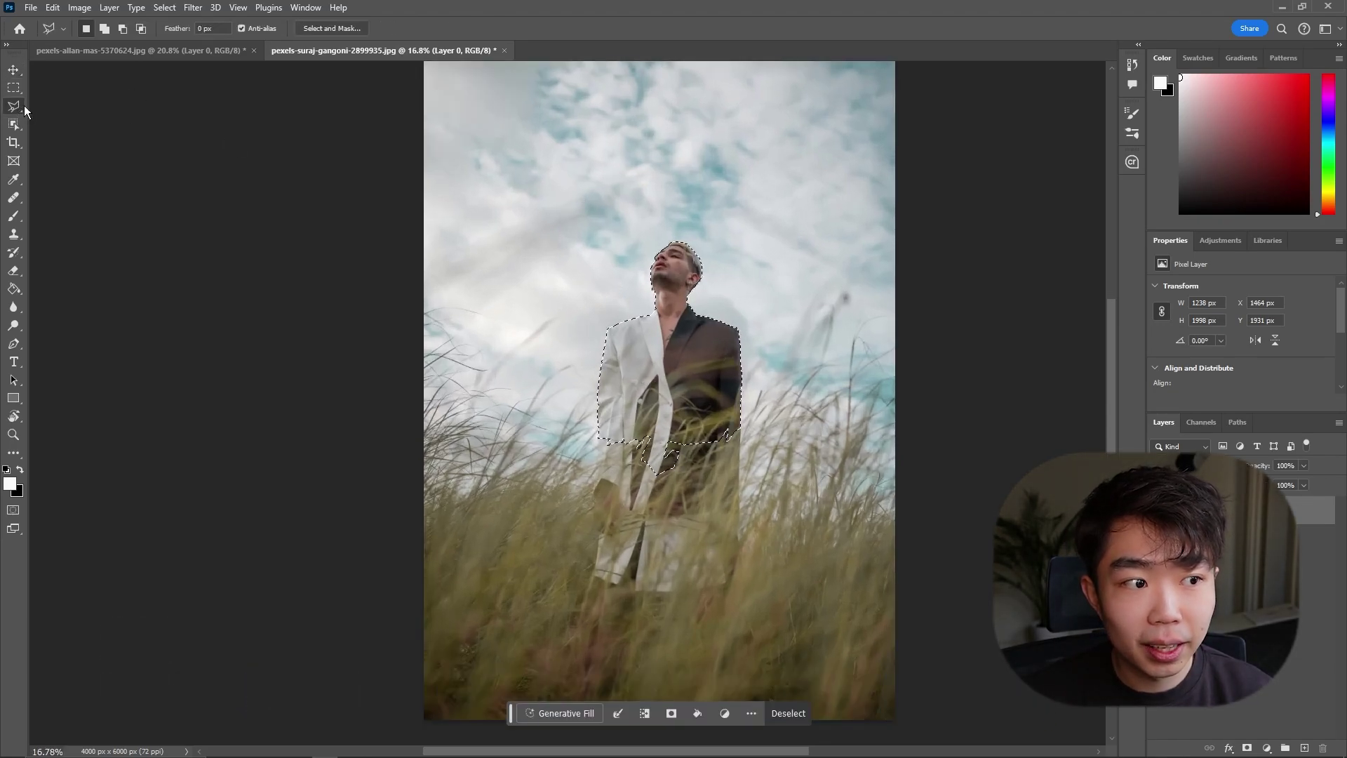
click(331, 28)
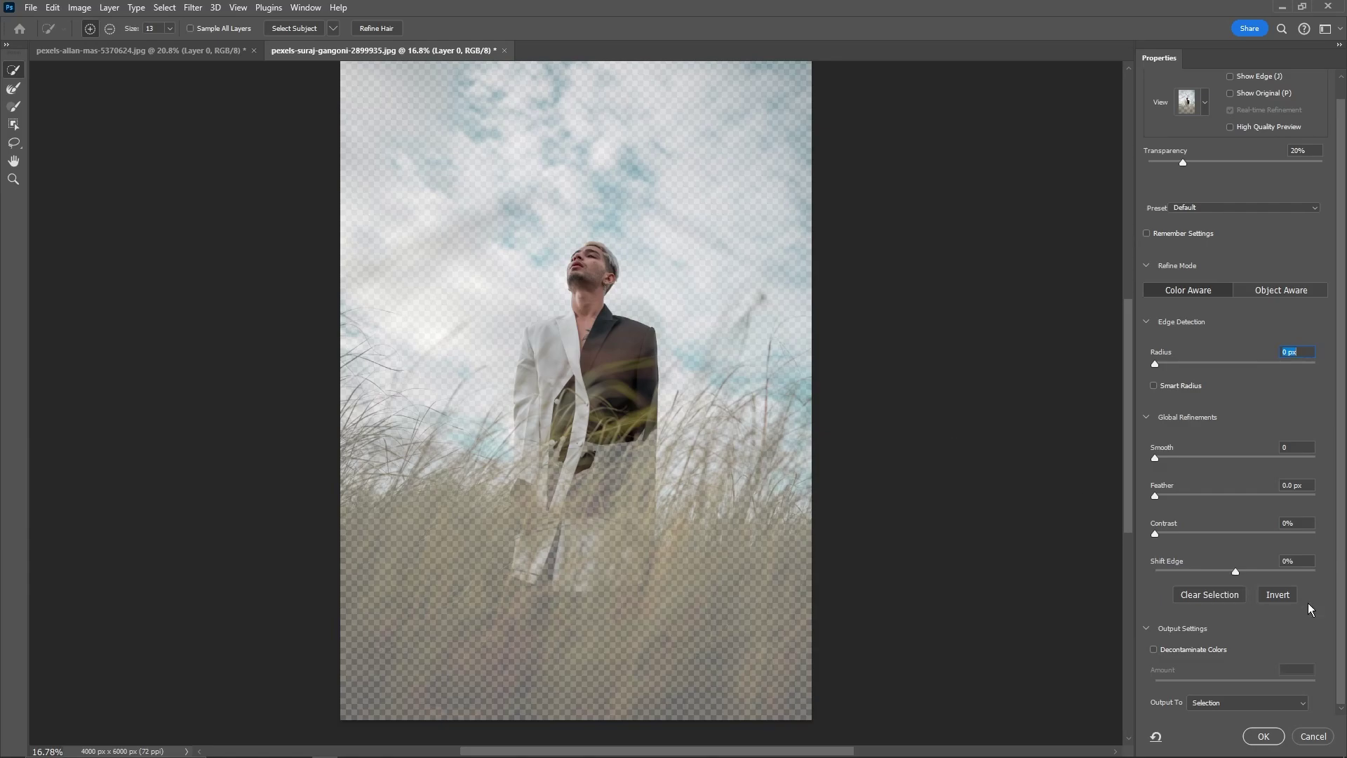
click(1302, 698)
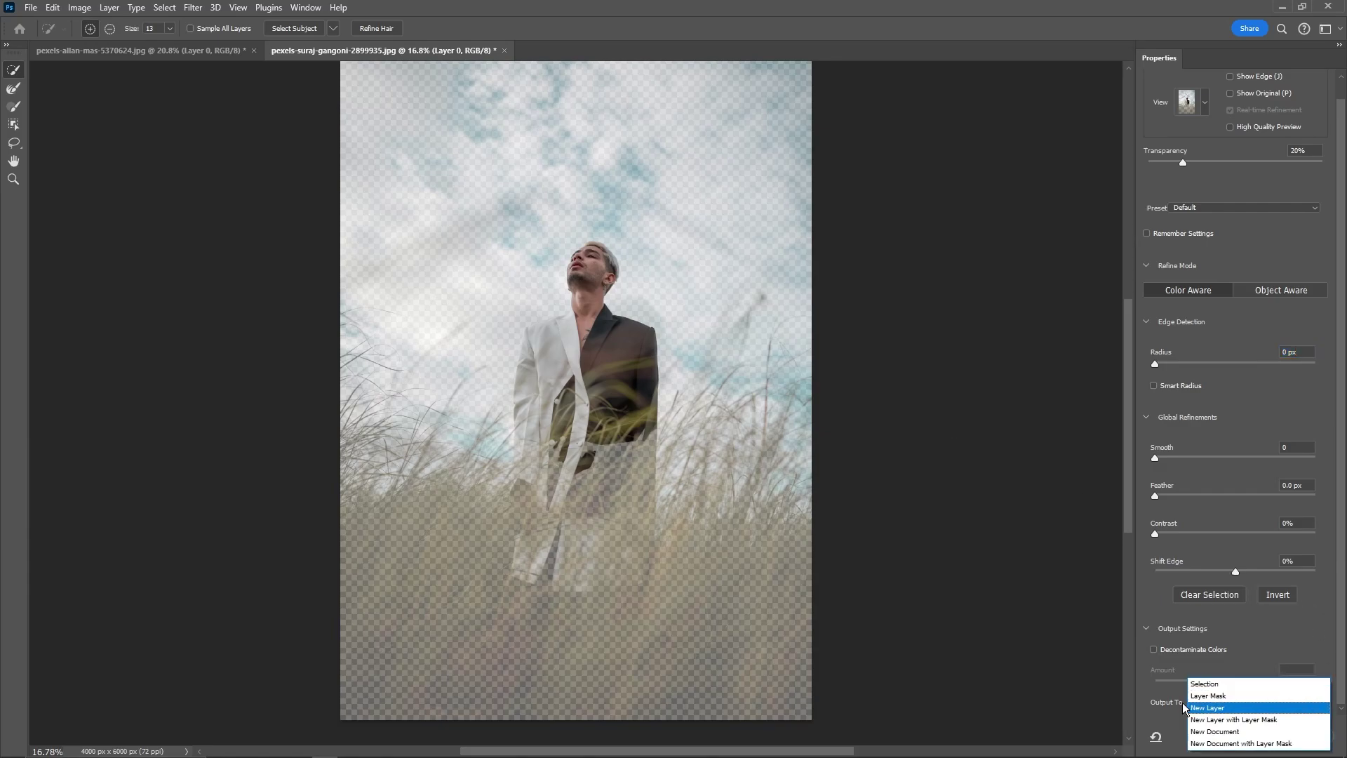
click(1225, 705)
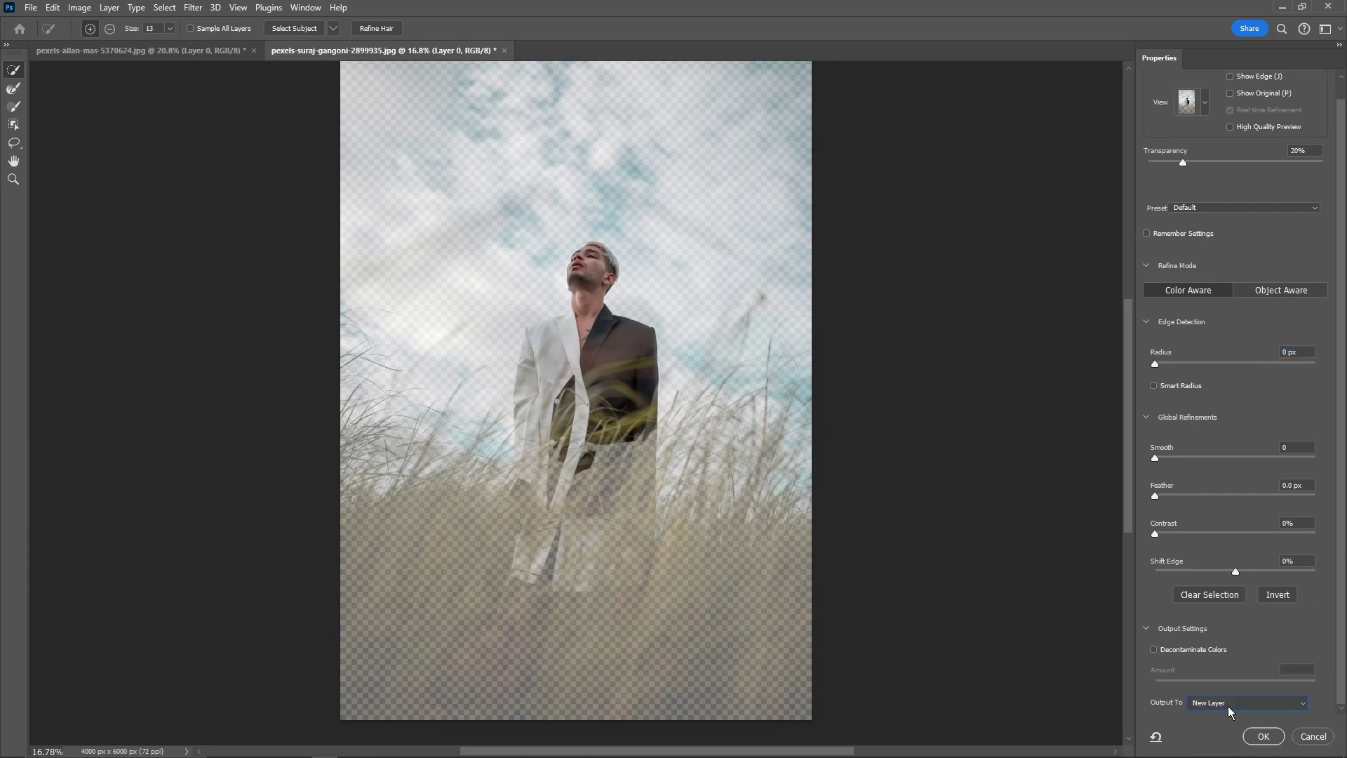
click(1269, 735)
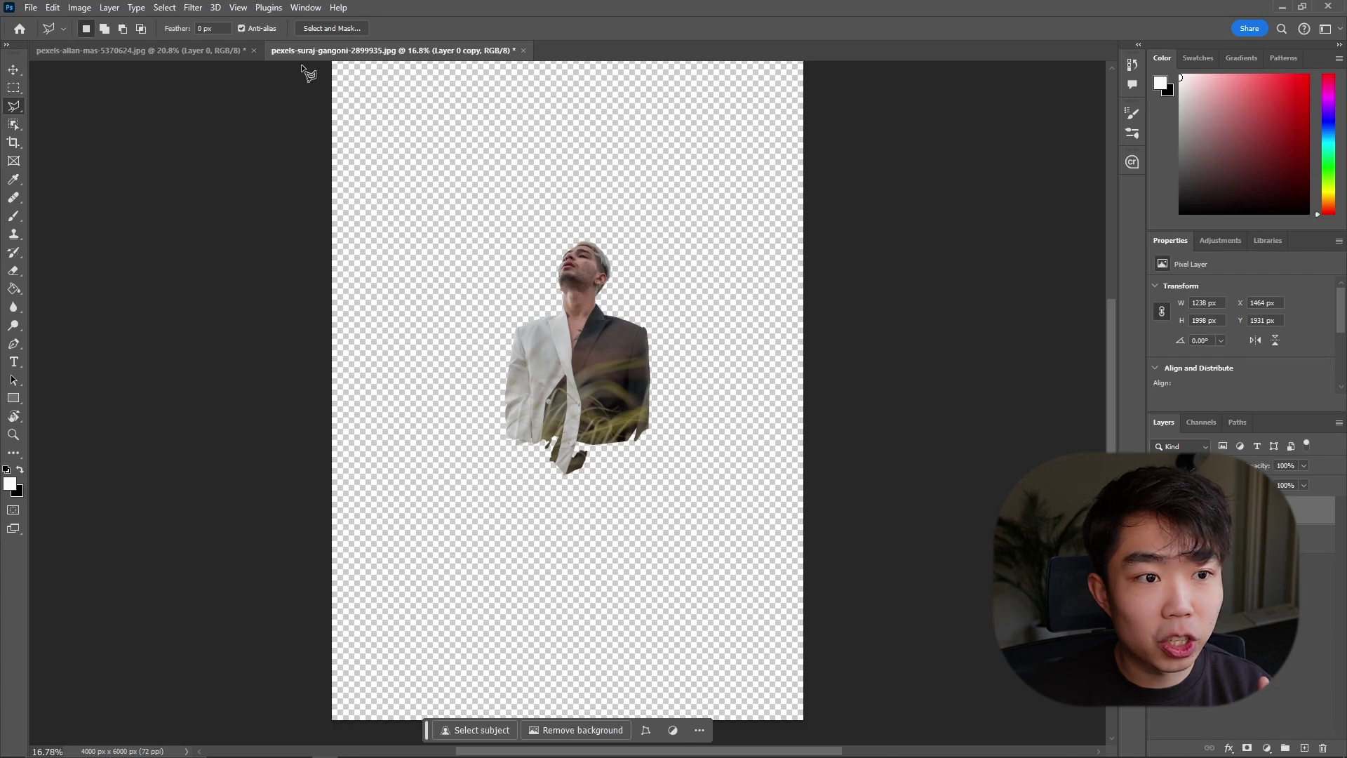
Quick-export the cut-out man as pexels-suraj-gangoni-2899935.png to the Desktop, replacing the existing file.
click(31, 8)
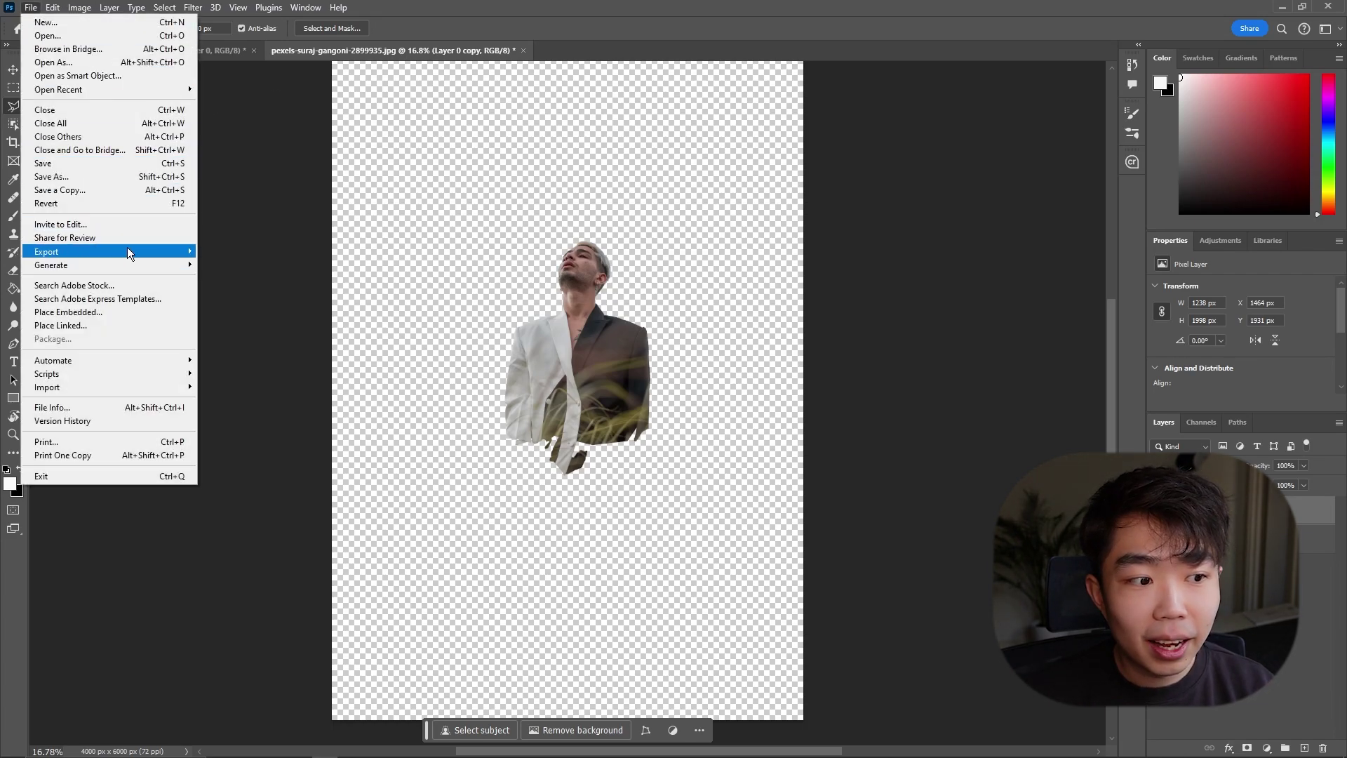
mouse_move(128, 250)
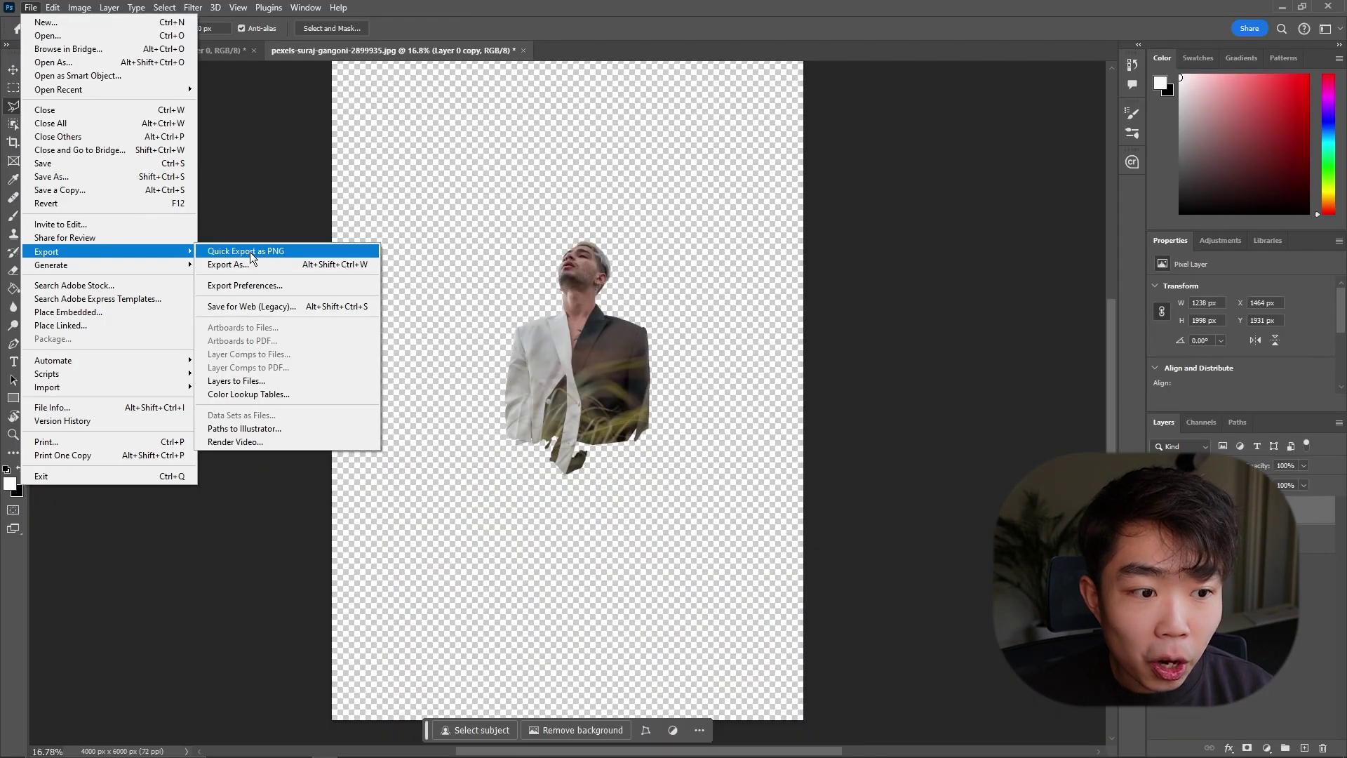
click(250, 251)
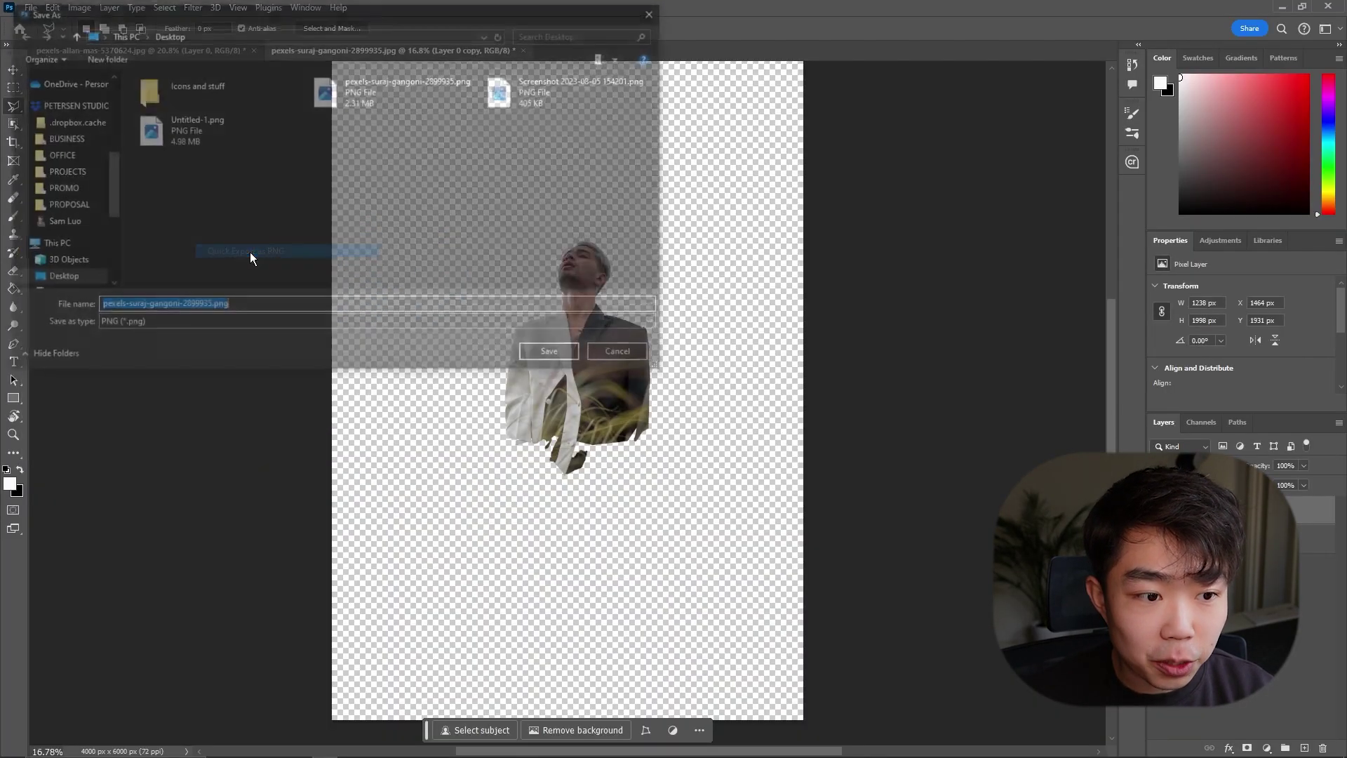
double_click(368, 102)
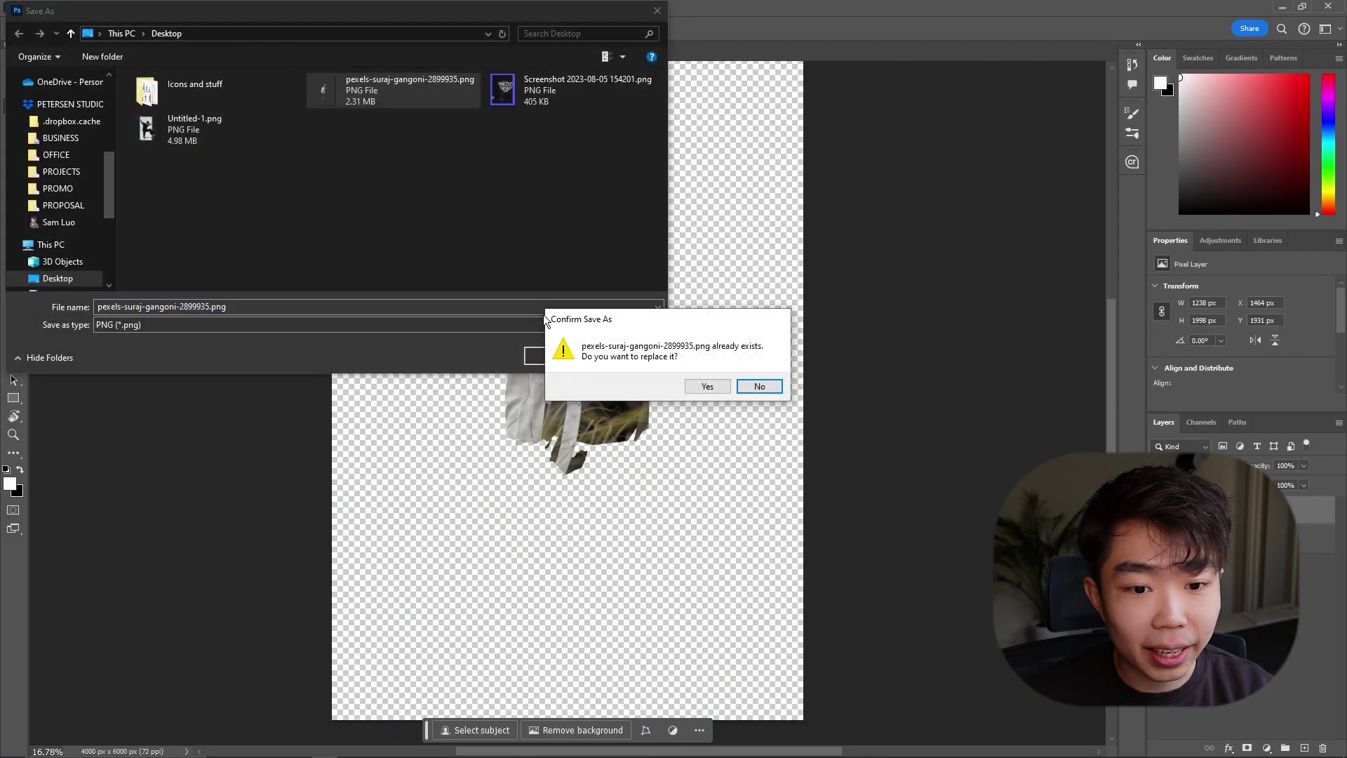
click(708, 387)
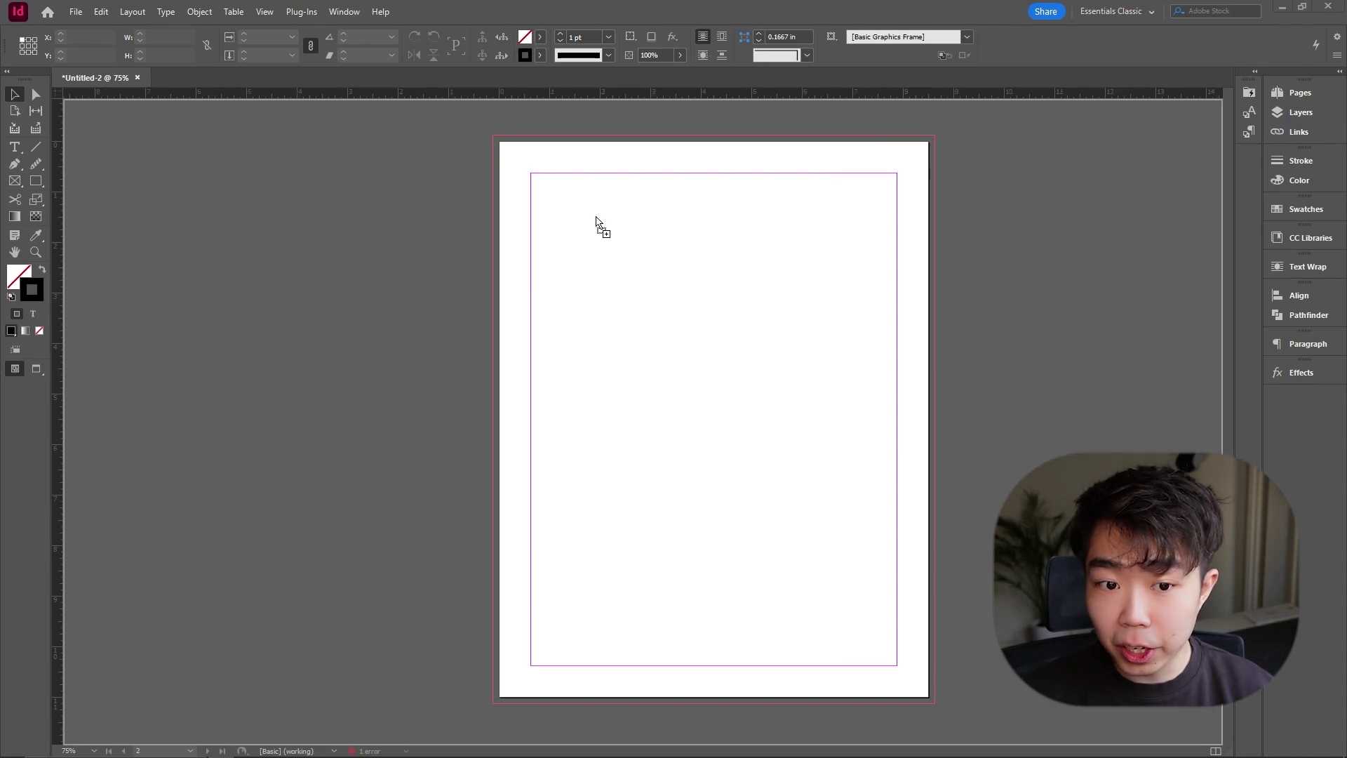
Switch to InDesign, place the grass-field photo on page 2, extend its frame to the bleed at 8.75 x 11.25 in, and fill the frame proportionally.
drag(499, 141, 1003, 729)
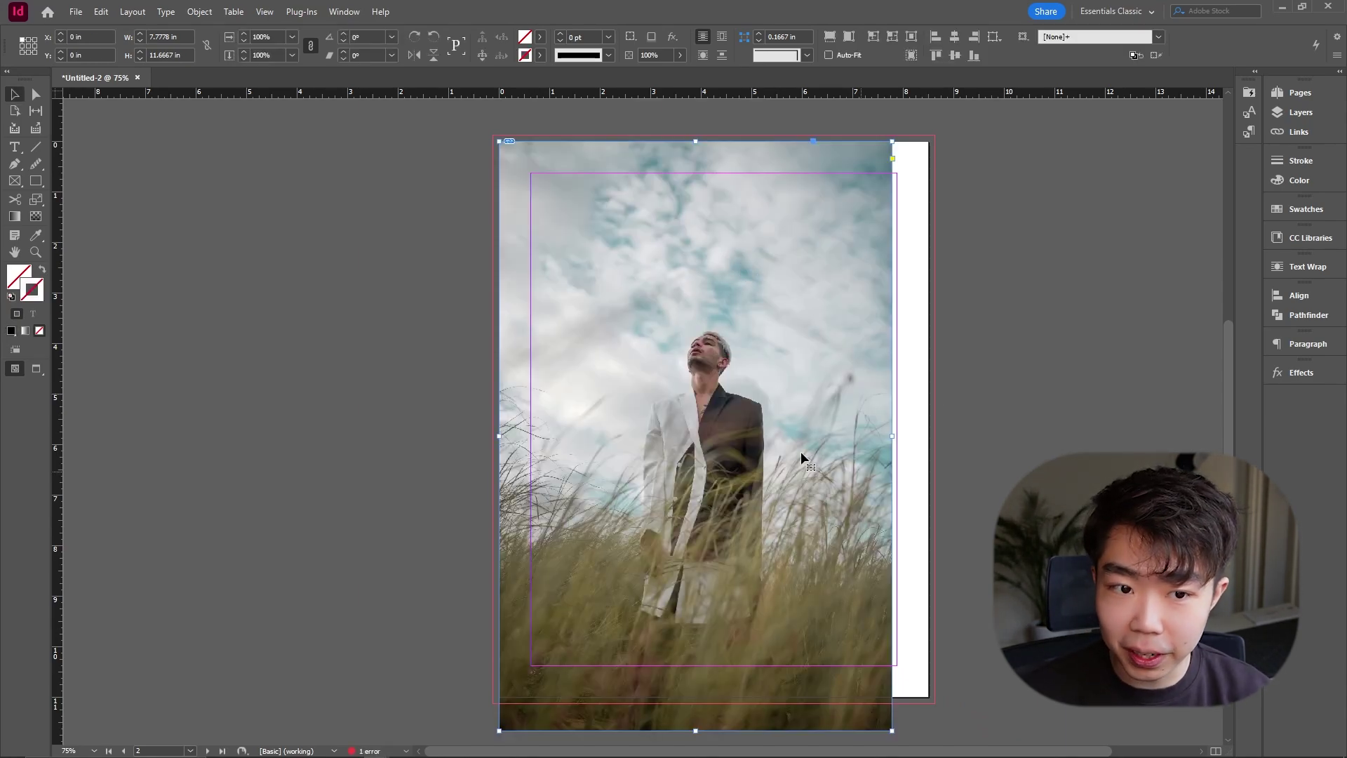
drag(893, 730, 935, 703)
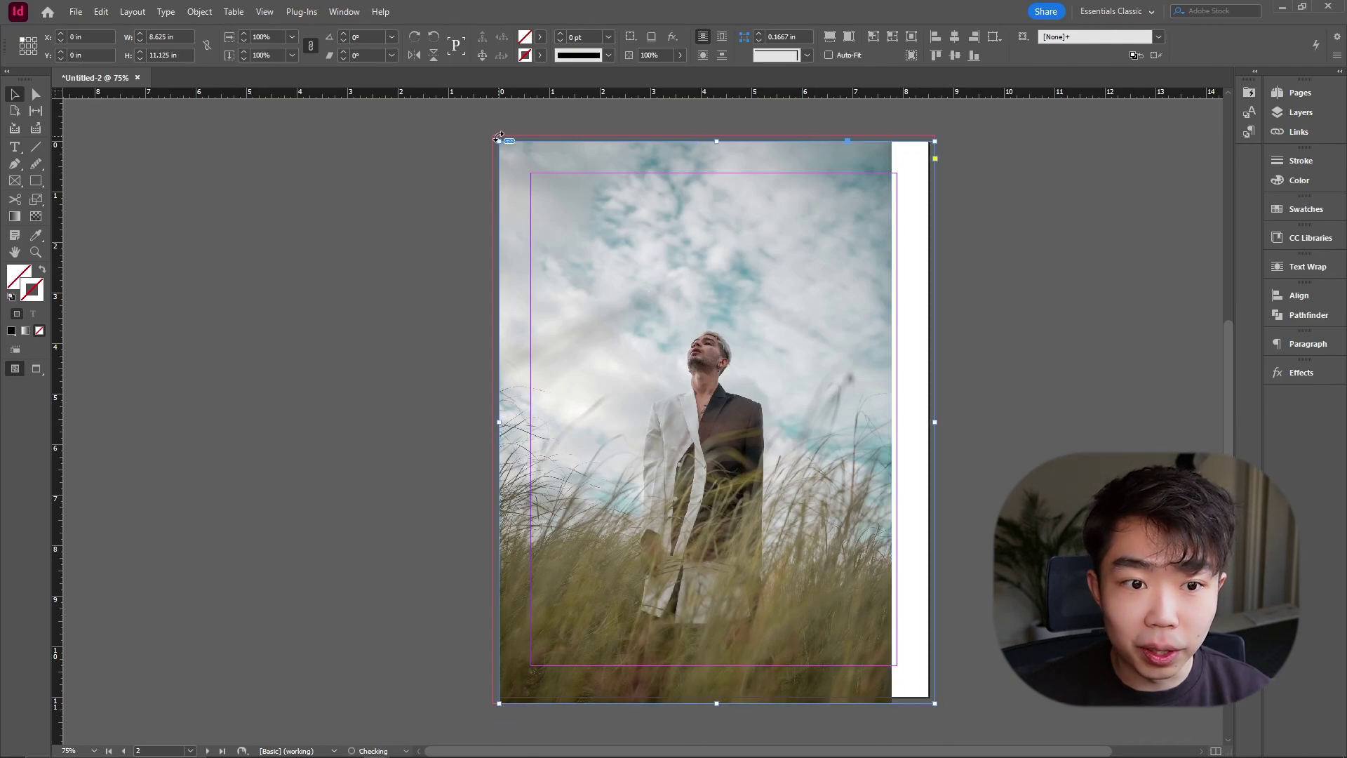
right_click(743, 247)
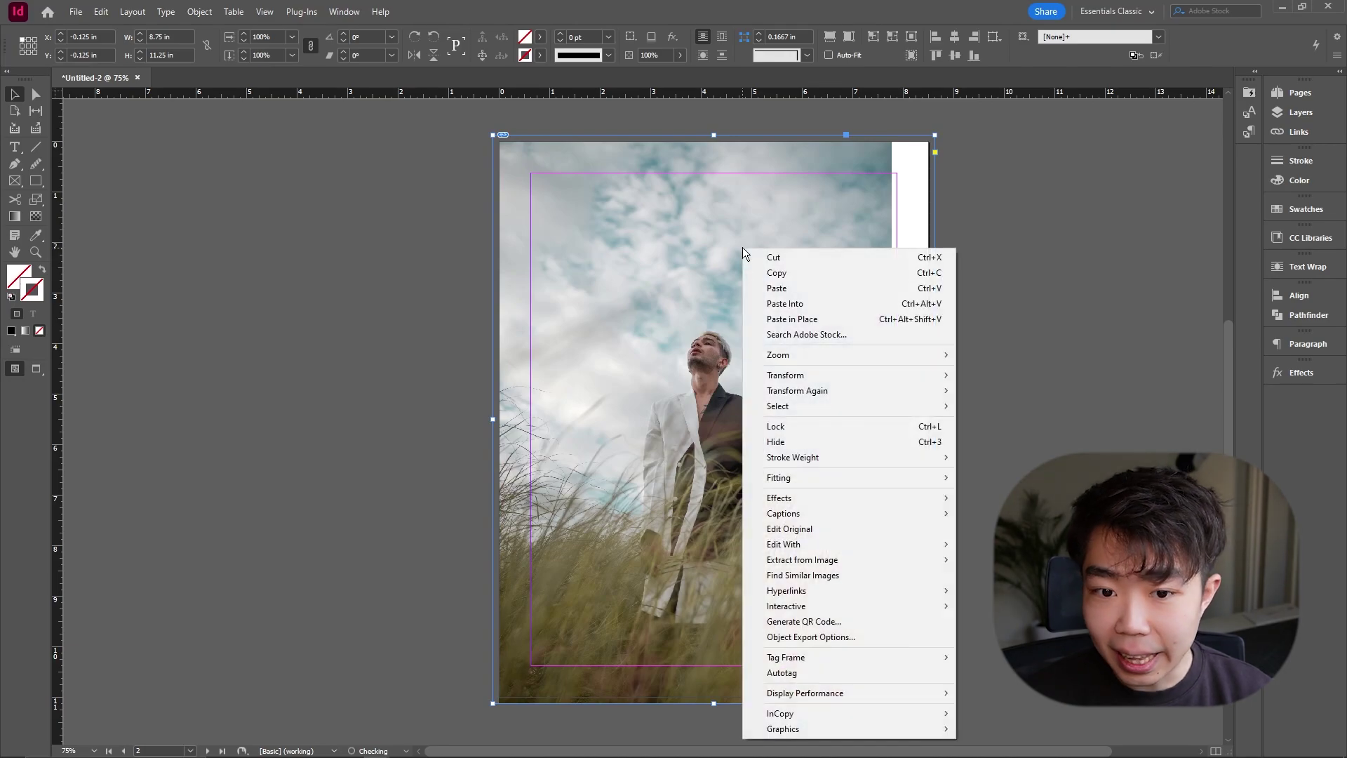
mouse_move(912, 477)
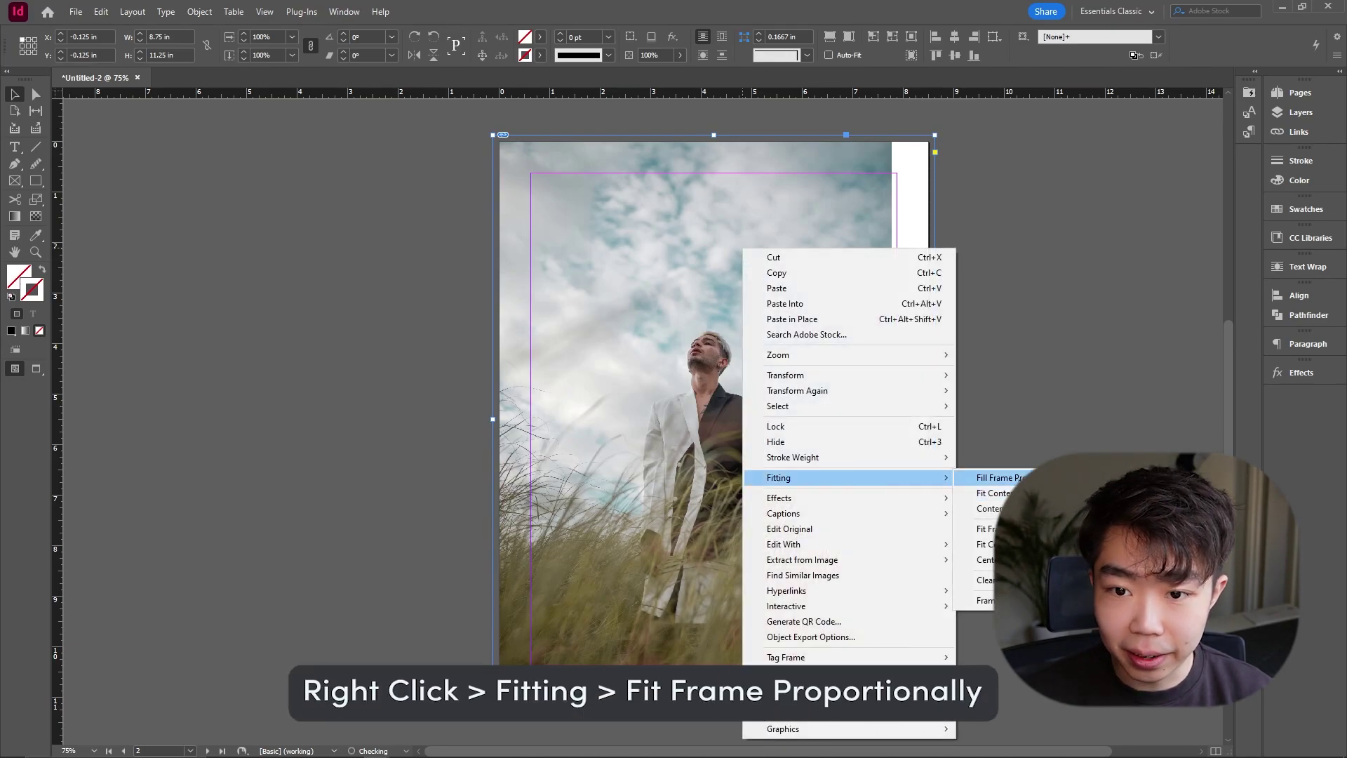
click(996, 478)
key(Delete)
Draw a black-filled placeholder rectangle about 6.12 x 1.35 in across the sky above the man's head.
click(36, 180)
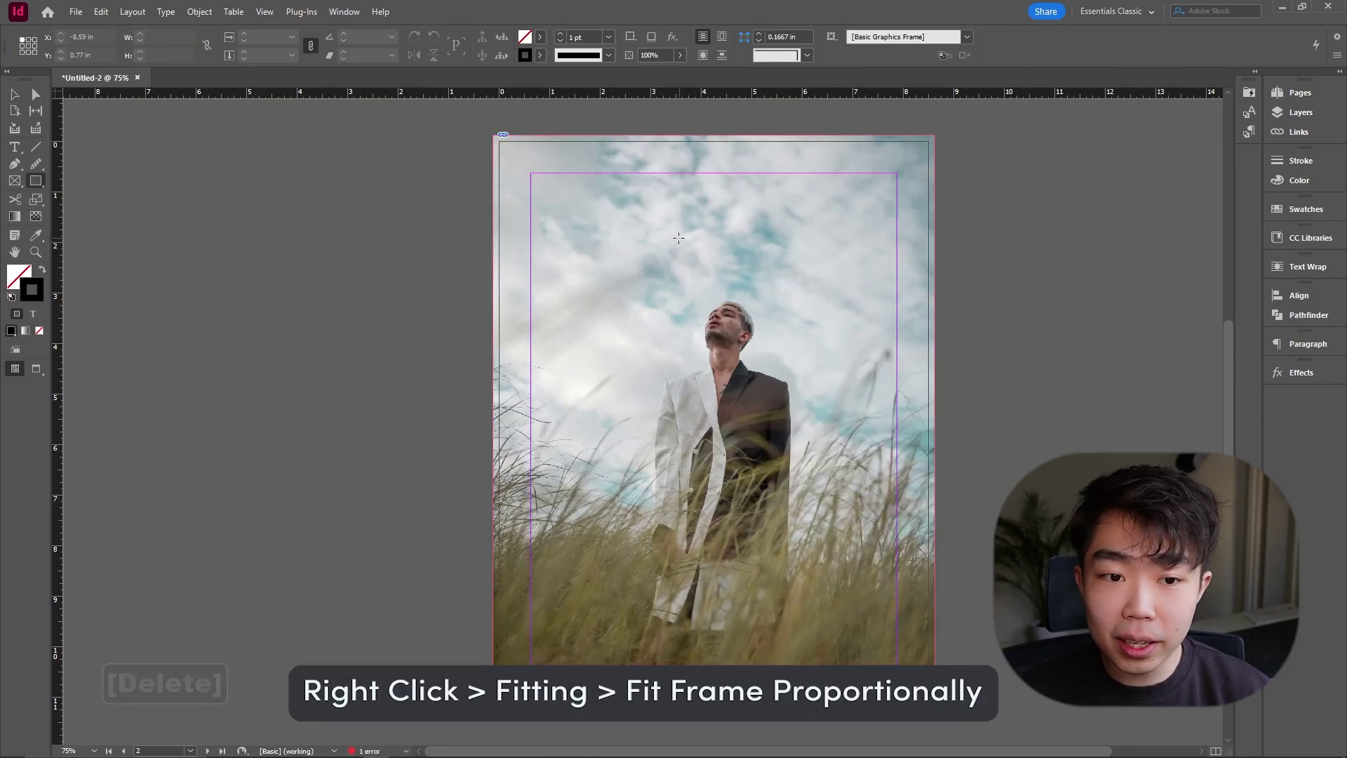
mouse_move(576, 195)
mouse_down()
mouse_move(912, 260)
mouse_move(880, 261)
mouse_up()
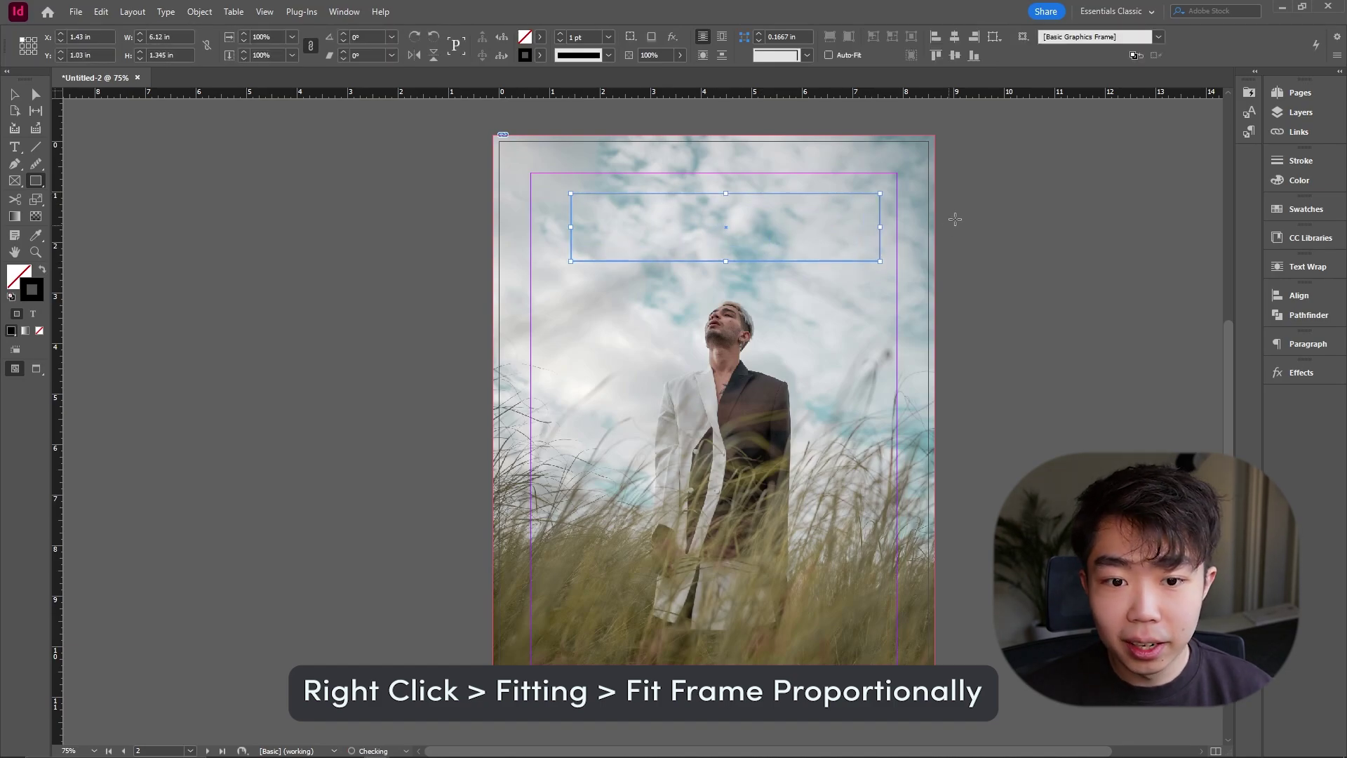
click(41, 269)
key(v)
click(1037, 249)
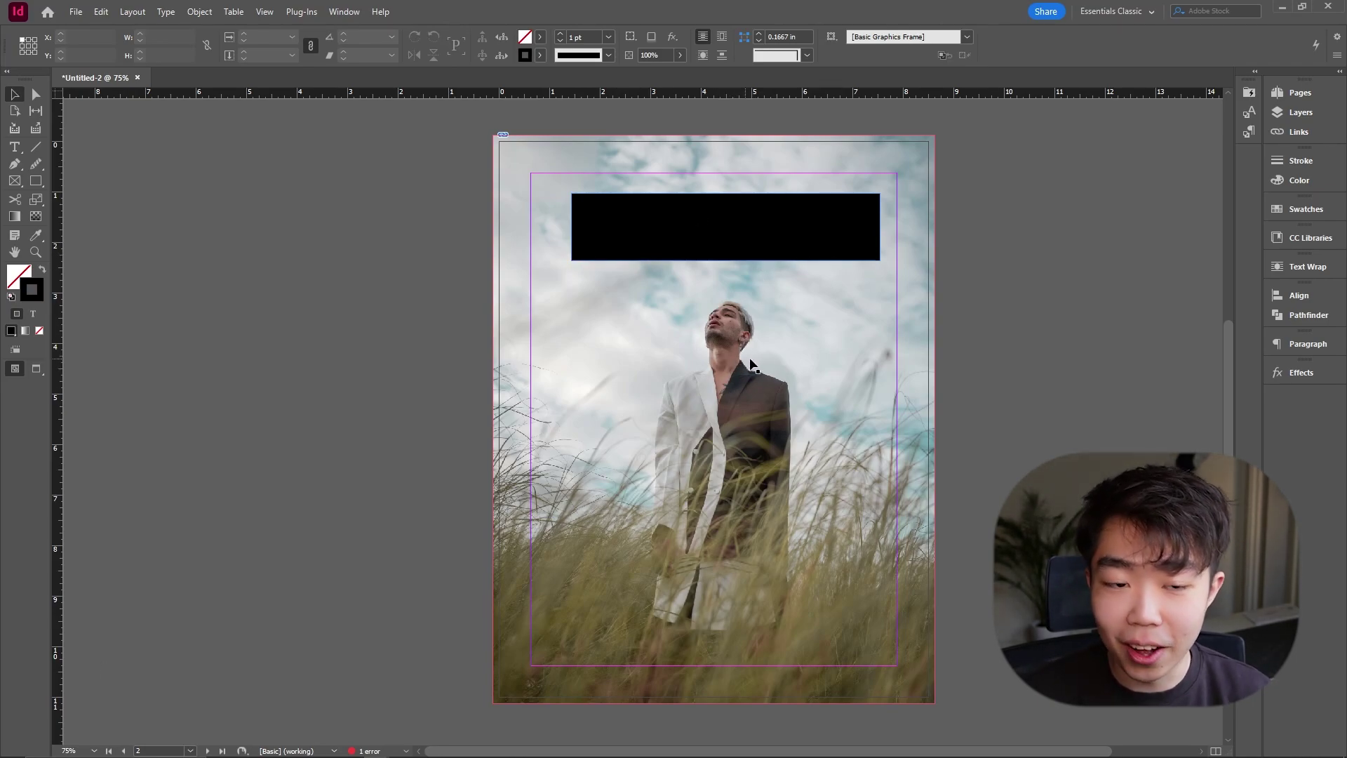
Enlarge the photo inside its frame to about 11.56 x 17.34 in and shift it up so the head overlaps the black rectangle.
alt+scroll(764, 355, down, 1)
alt+scroll(764, 355, up, 1)
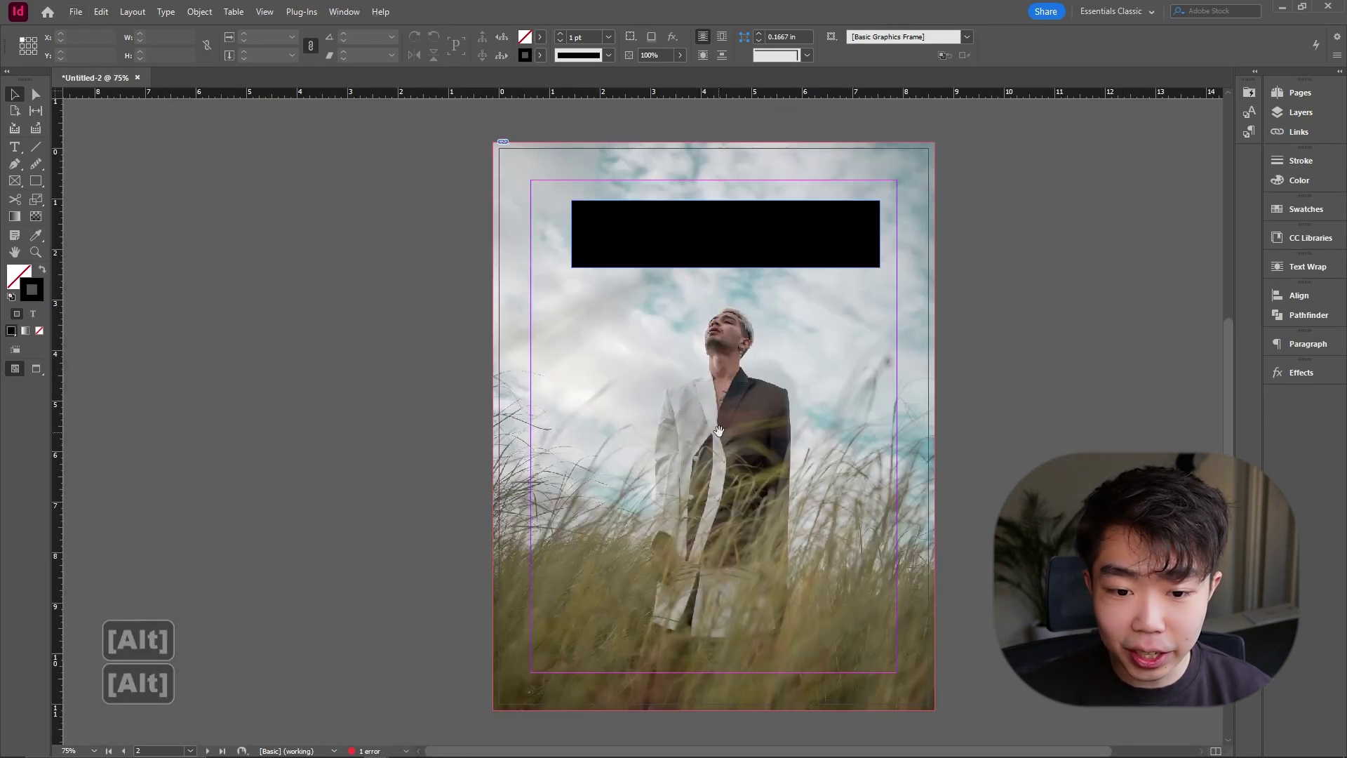
click(830, 464)
double_click(688, 307)
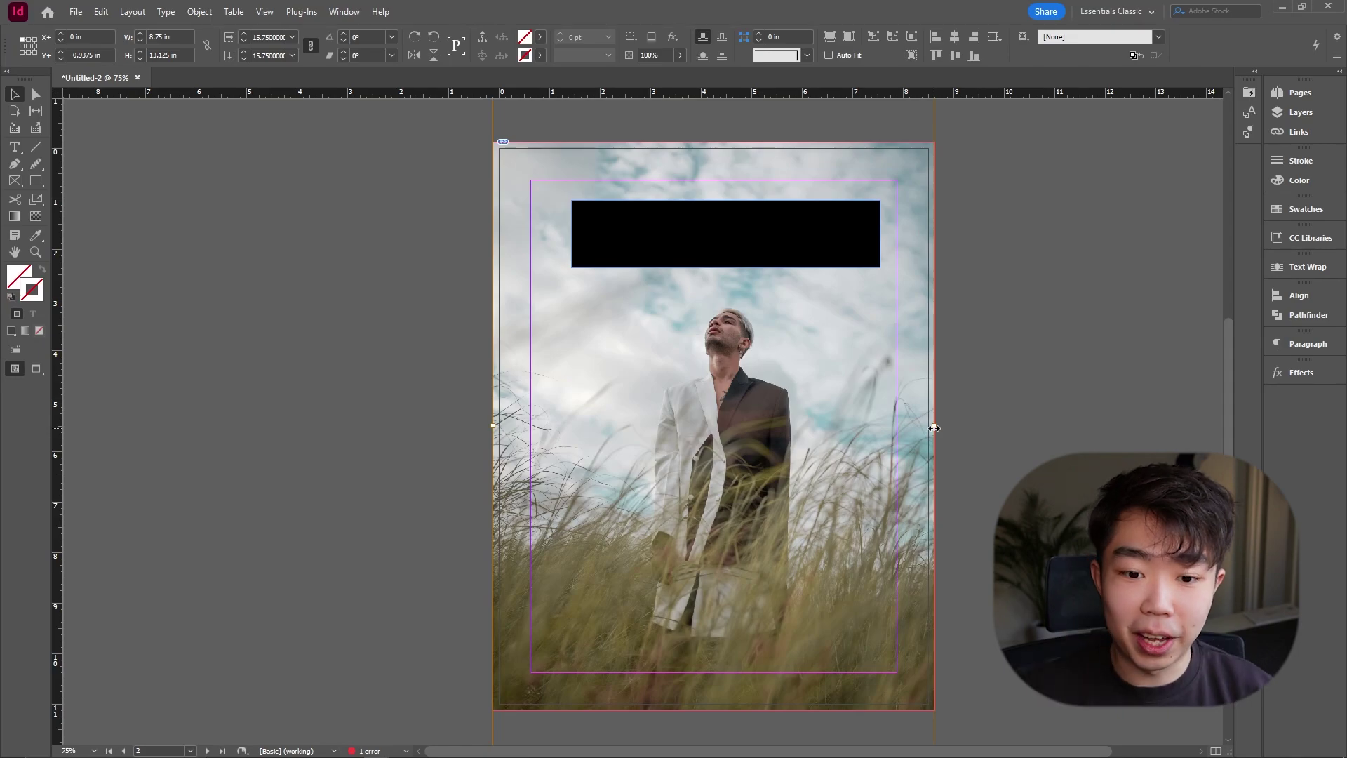
drag(935, 427, 1006, 426)
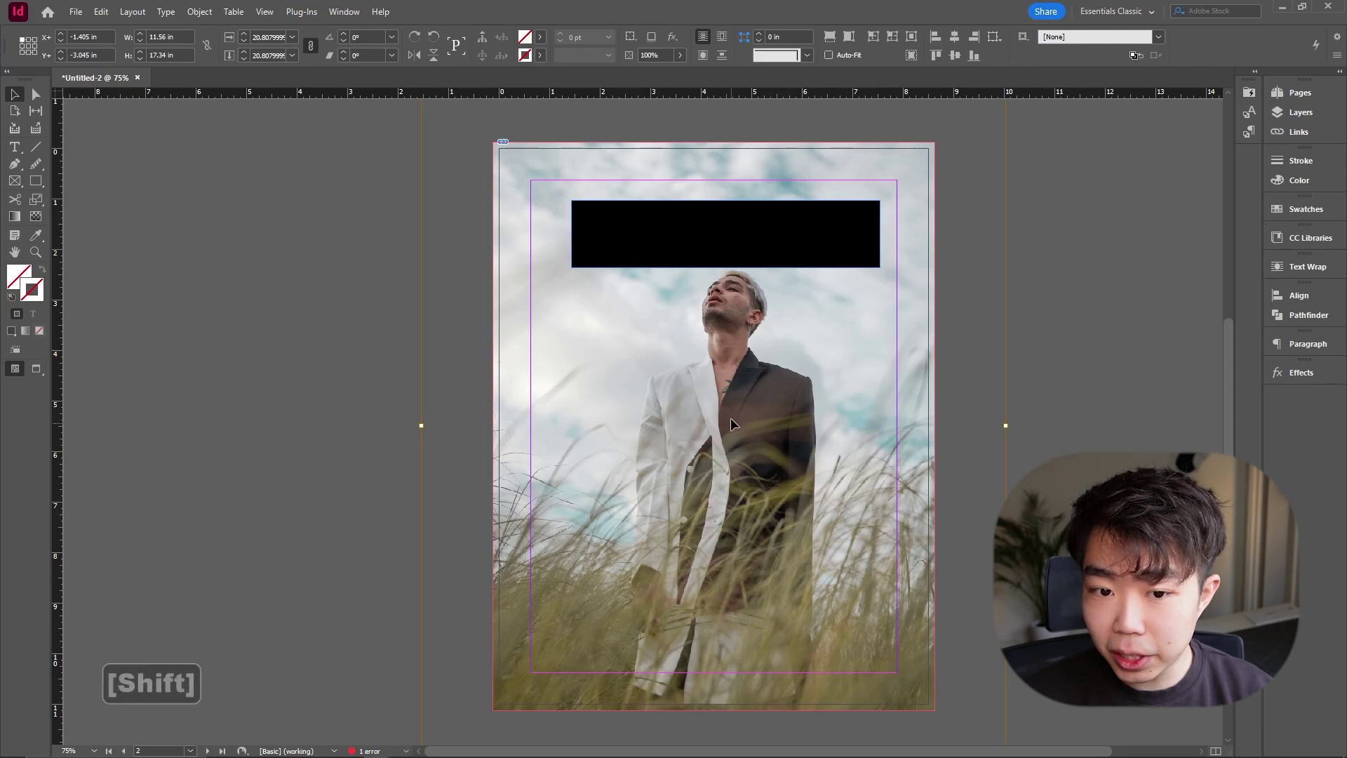
mouse_move(730, 418)
mouse_down()
mouse_move(730, 386)
mouse_move(730, 410)
mouse_up()
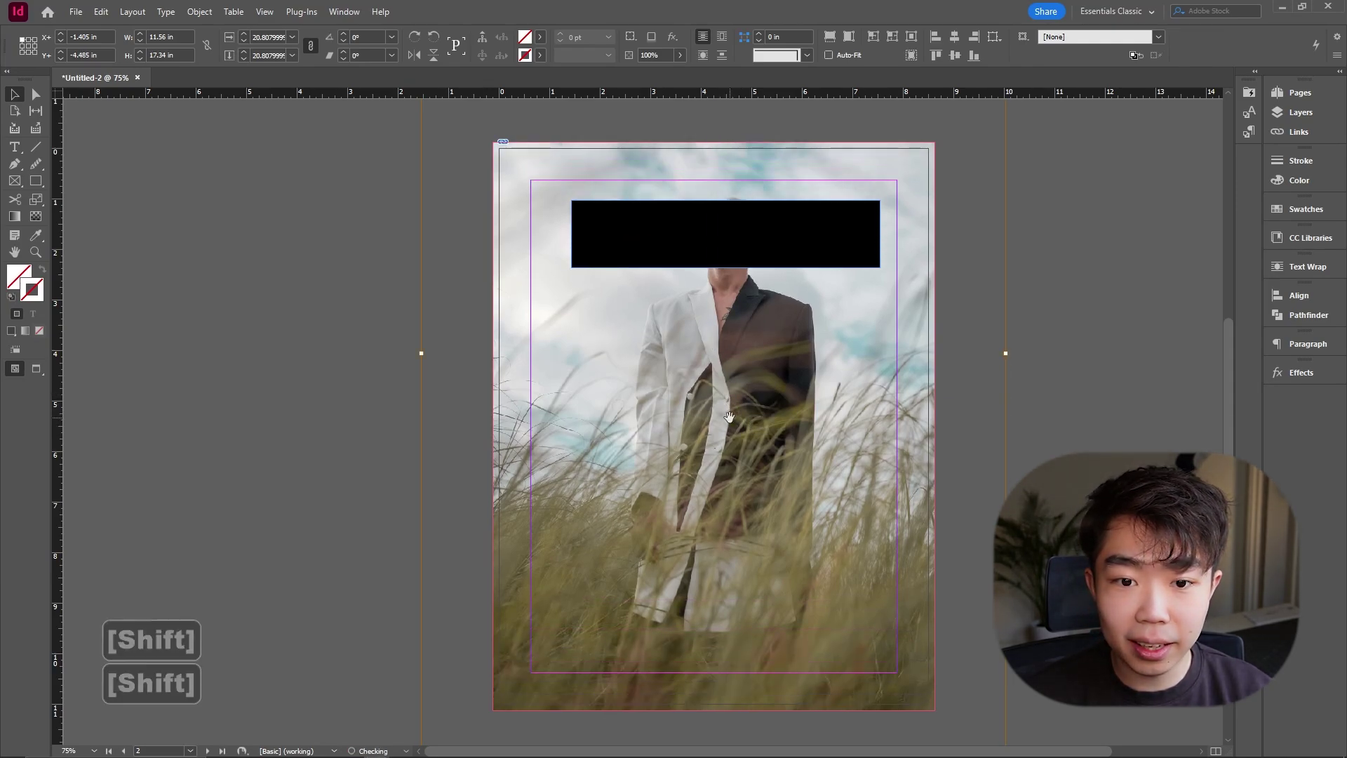
drag(758, 359, 786, 407)
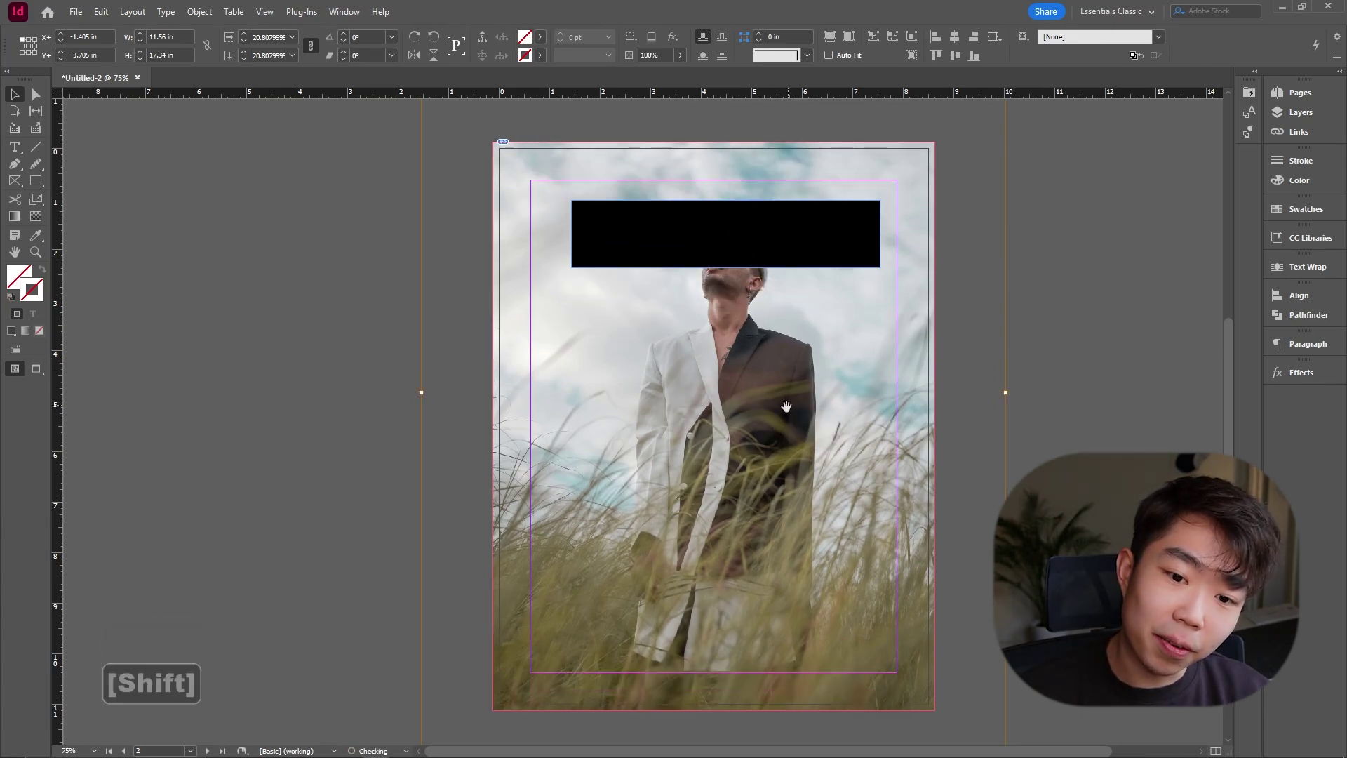
drag(756, 344, 757, 343)
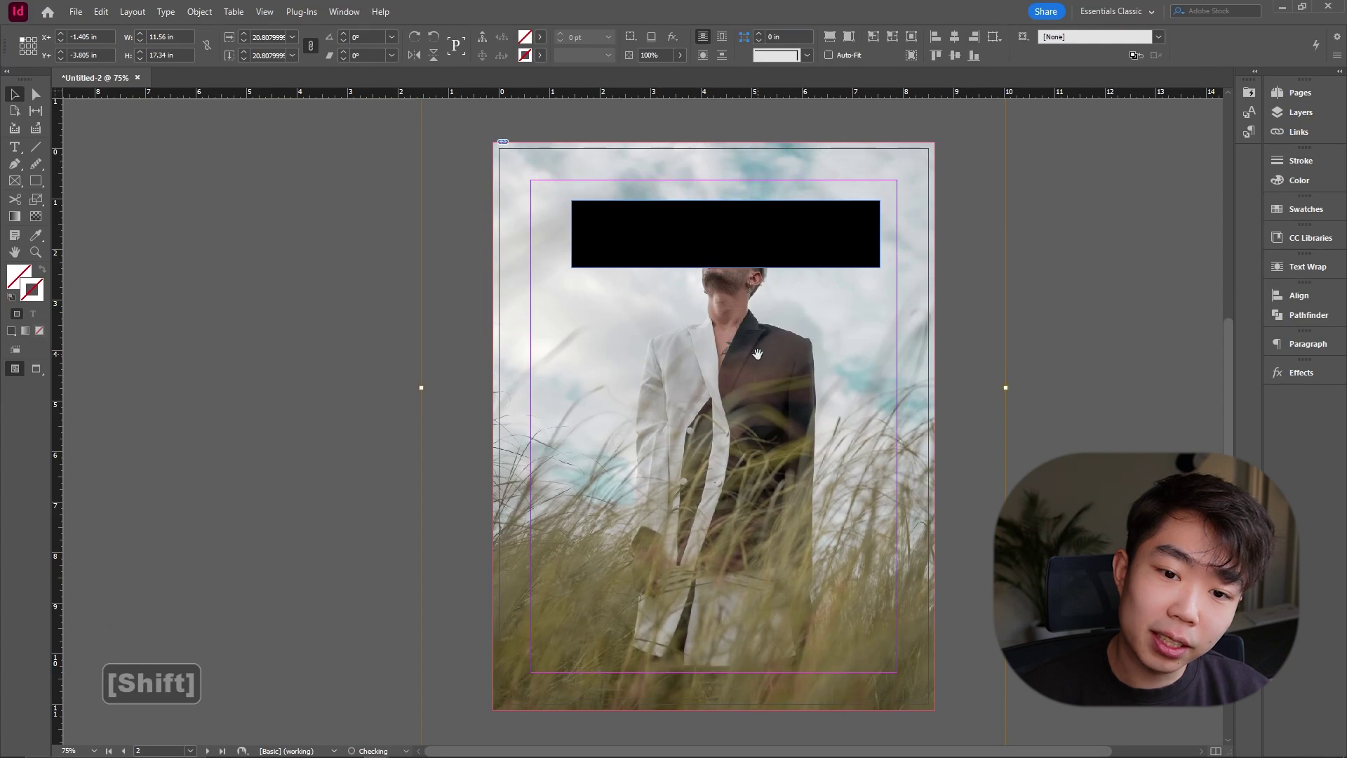
key(v)
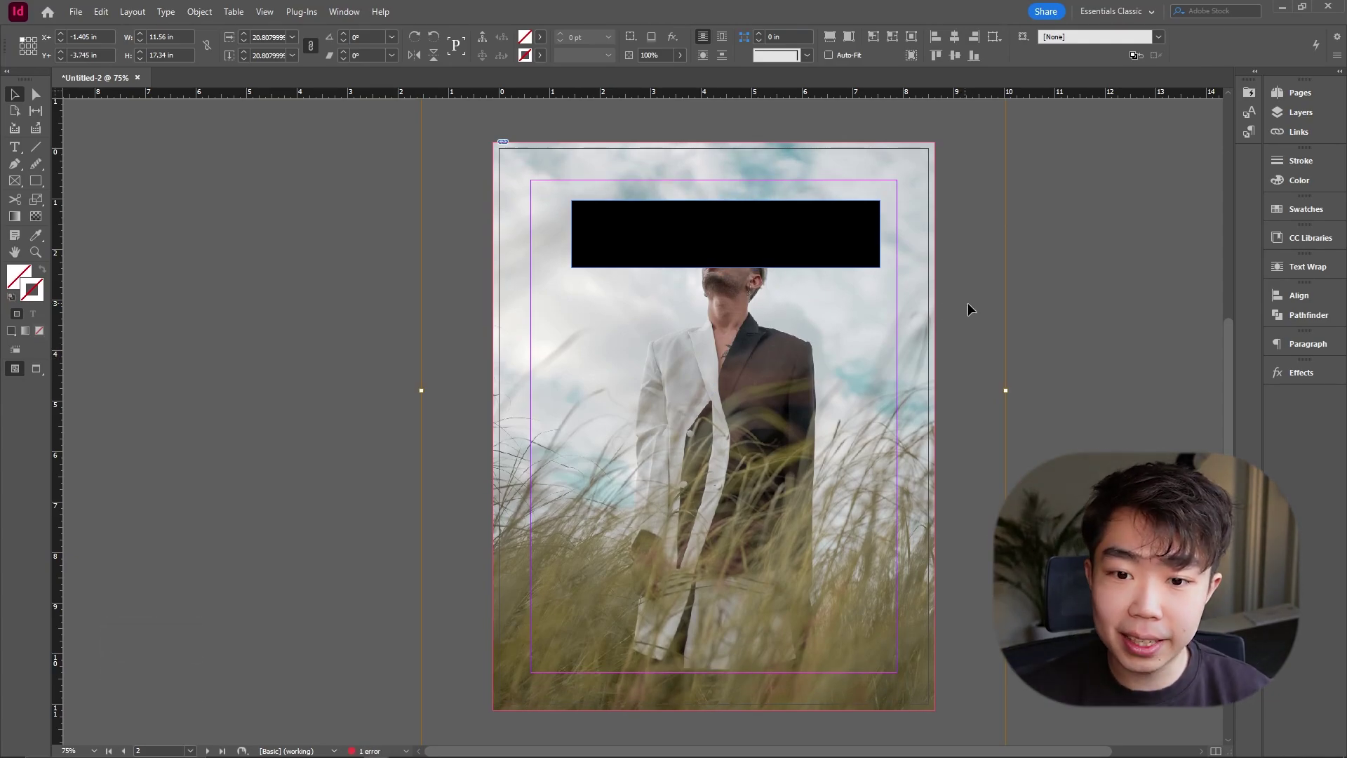
click(1177, 285)
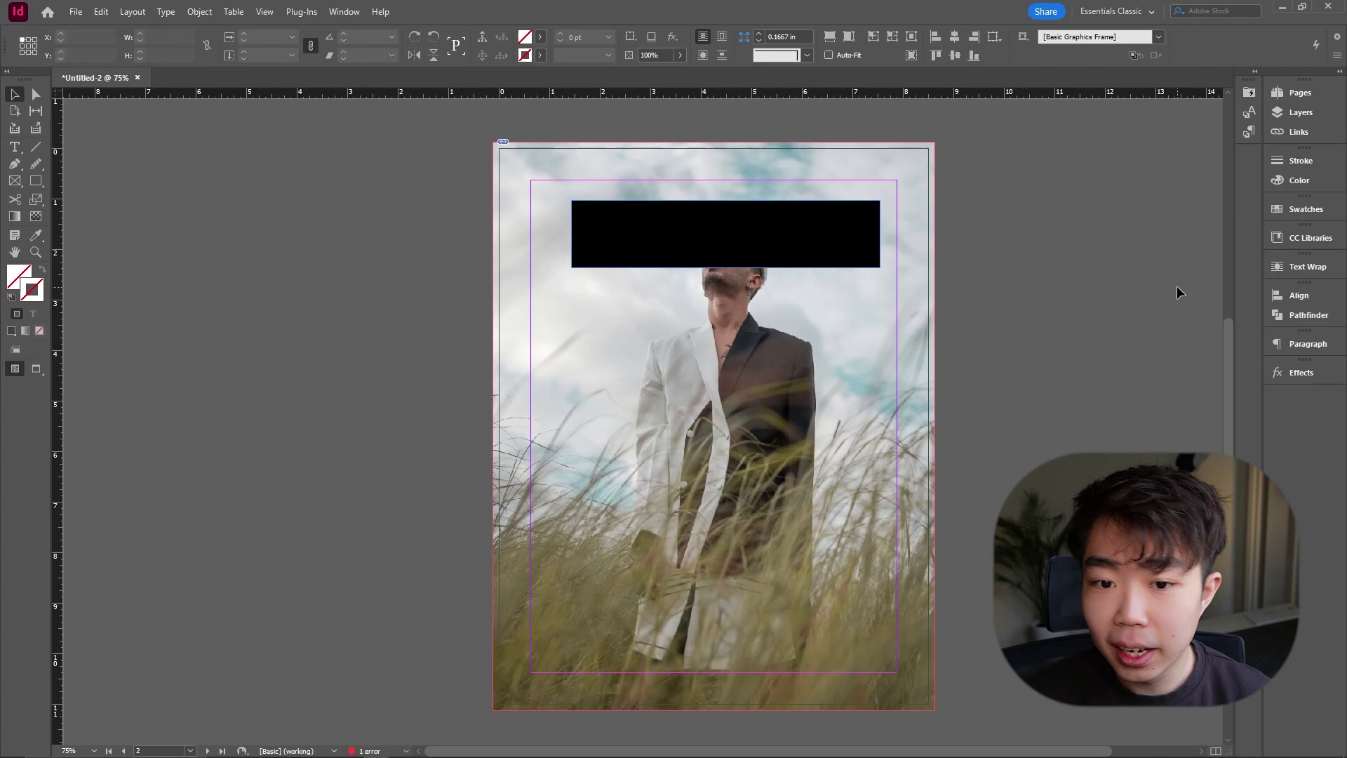
Delete the black placeholder rectangle and preview the page without guides.
click(825, 260)
key(Delete)
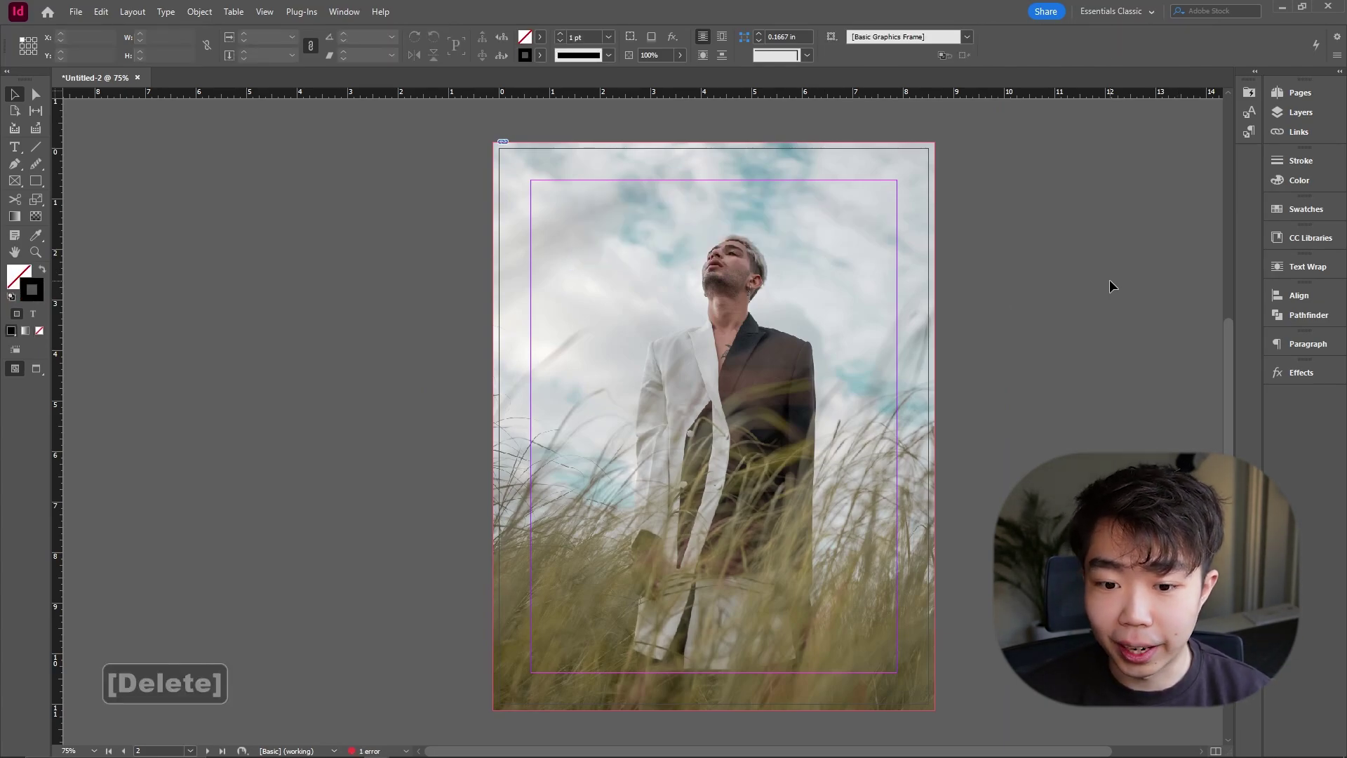
key(w)
key(w)
key(w)
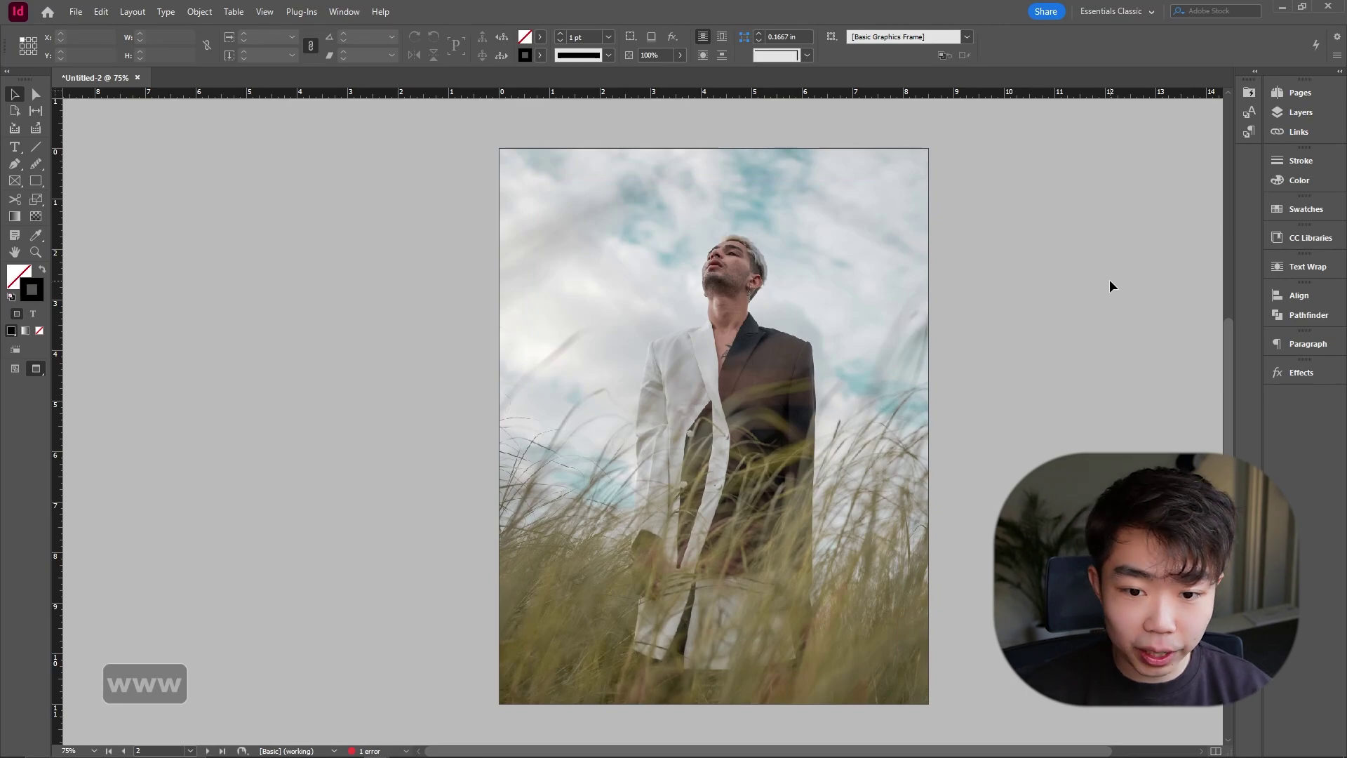
key(w)
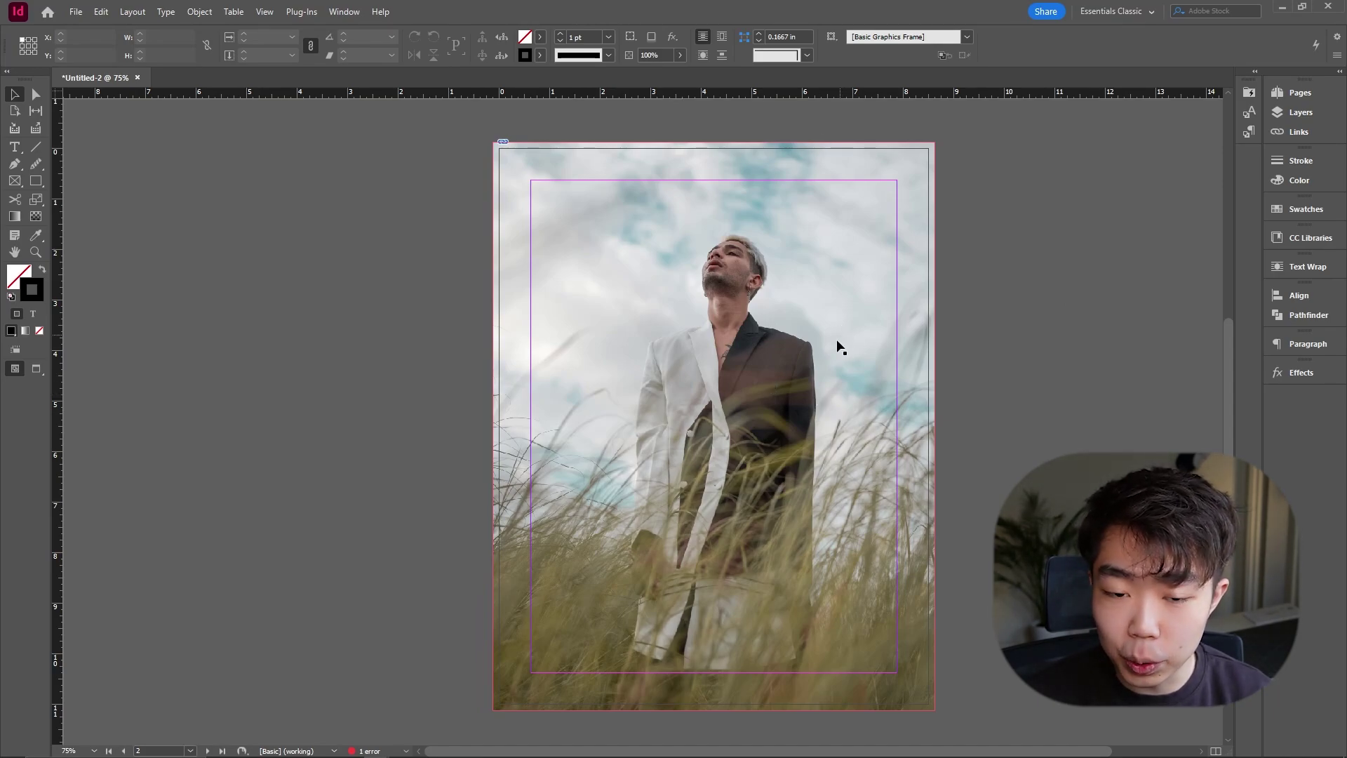
Duplicate the photo frame onto the pasteboard beside the page and replace the copy's image with the cut-out PNG.
alt+click(721, 365)
drag(721, 365, 1173, 368)
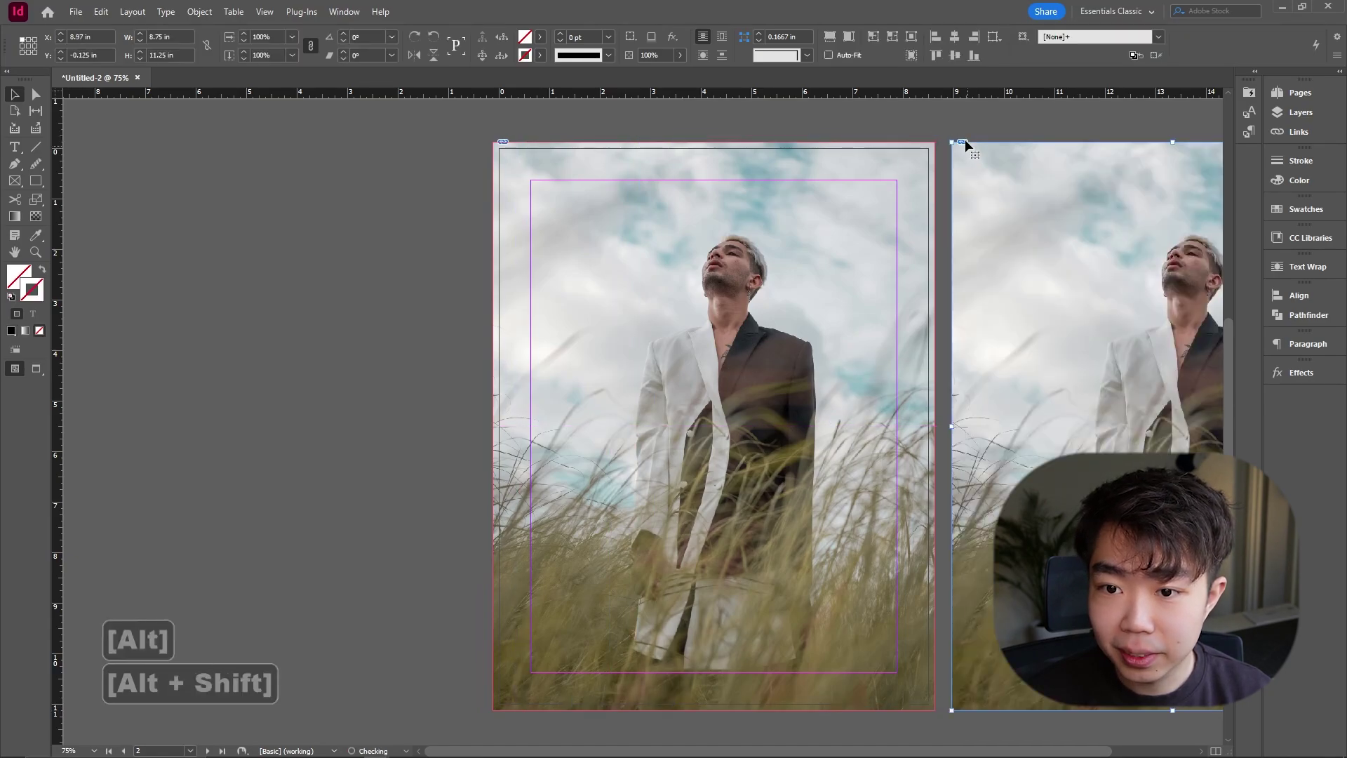
drag(879, 213, 737, 217)
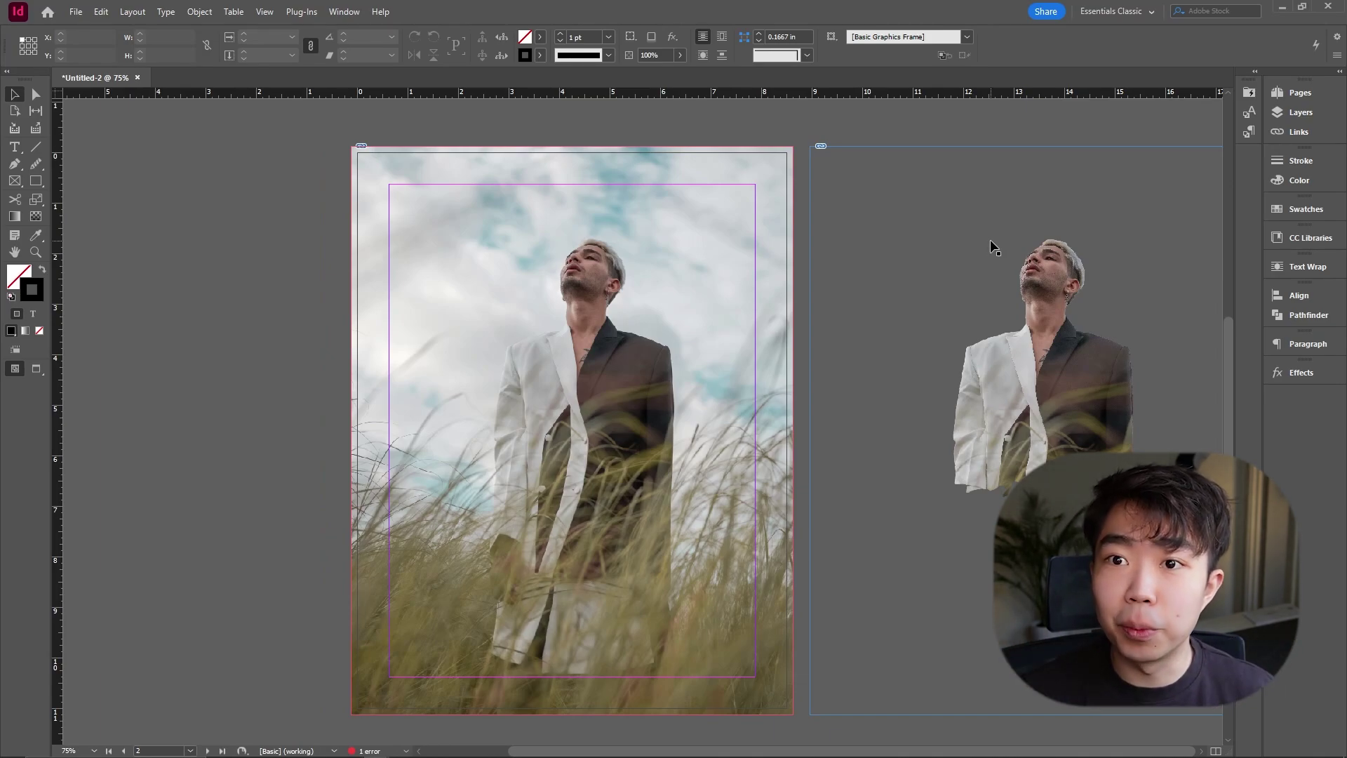
Add a new layer above Layer 1 in the document.
click(1291, 110)
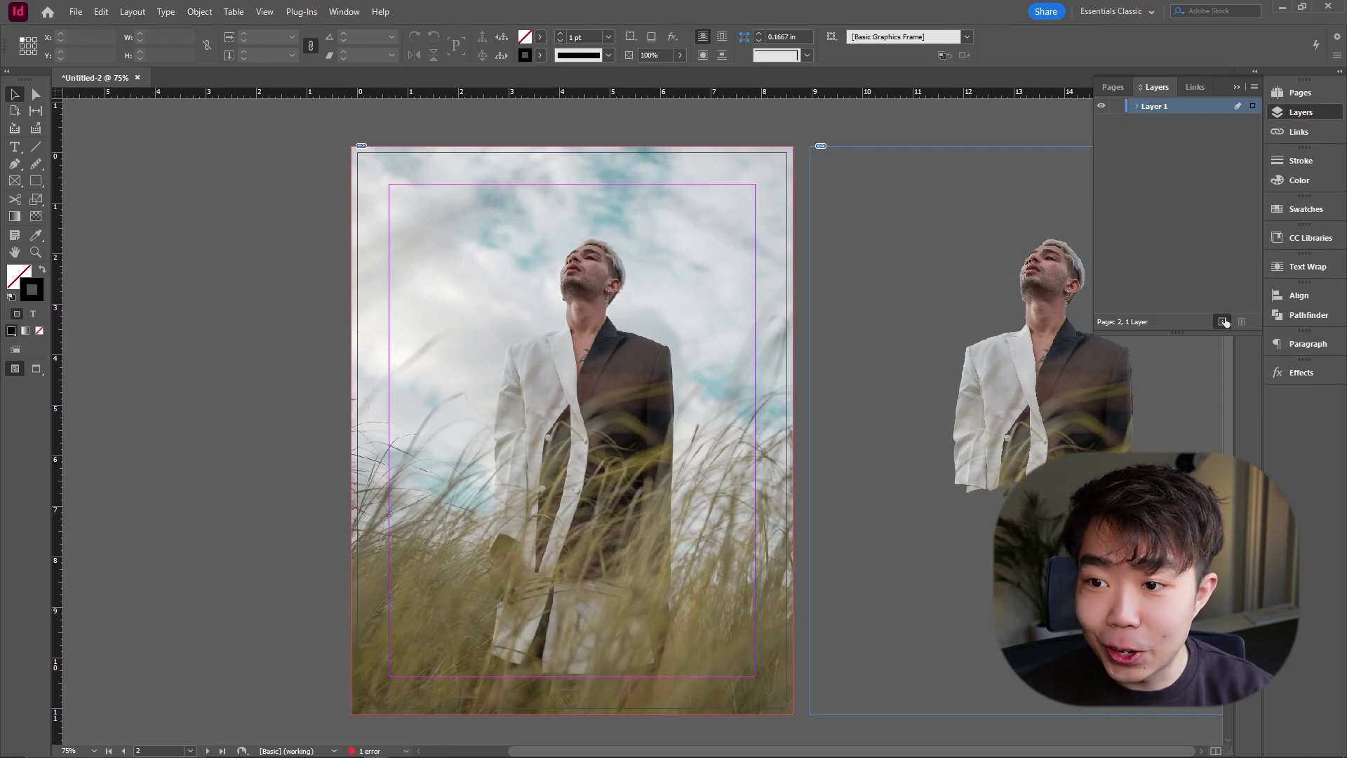
click(1222, 322)
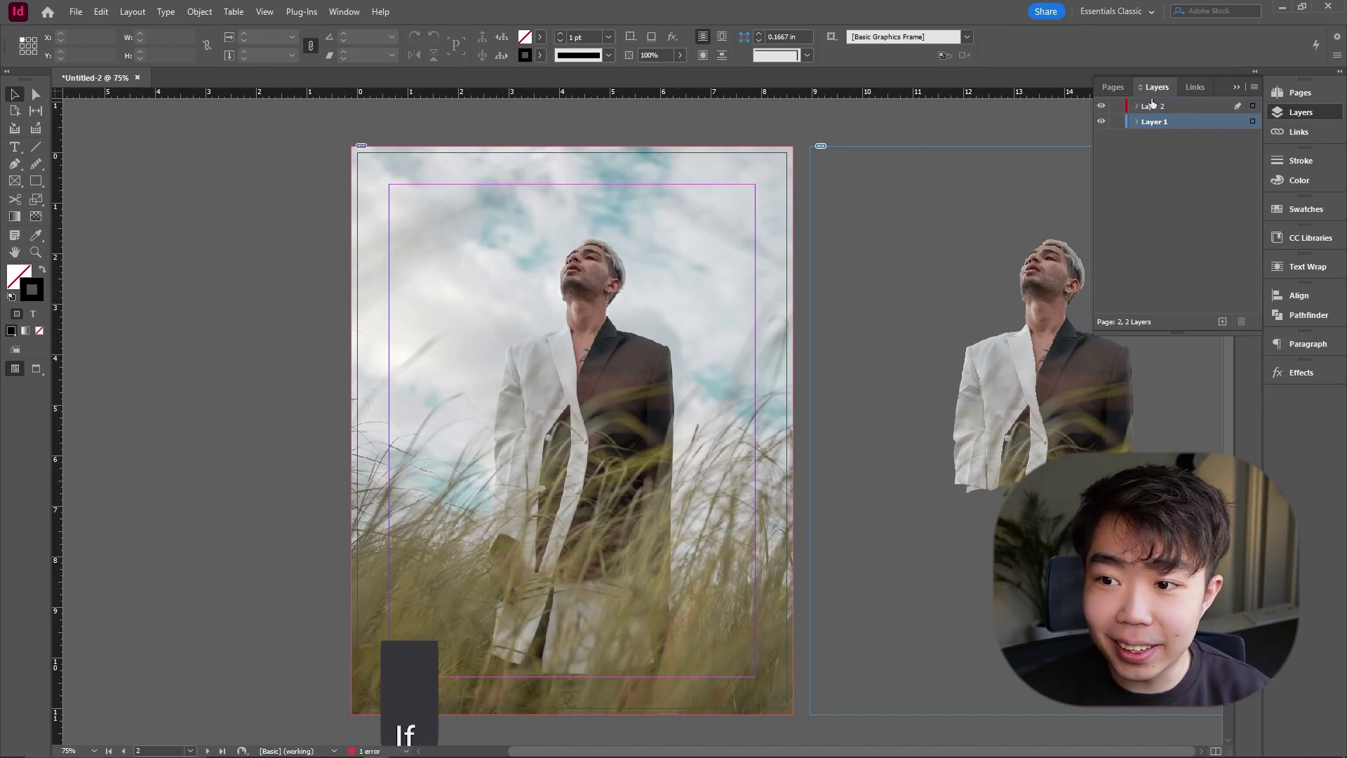
Move the cut-out frame from Layer 1 to Layer 2 and align it exactly over the full-page photo at X and Y -0.125 in.
click(1034, 266)
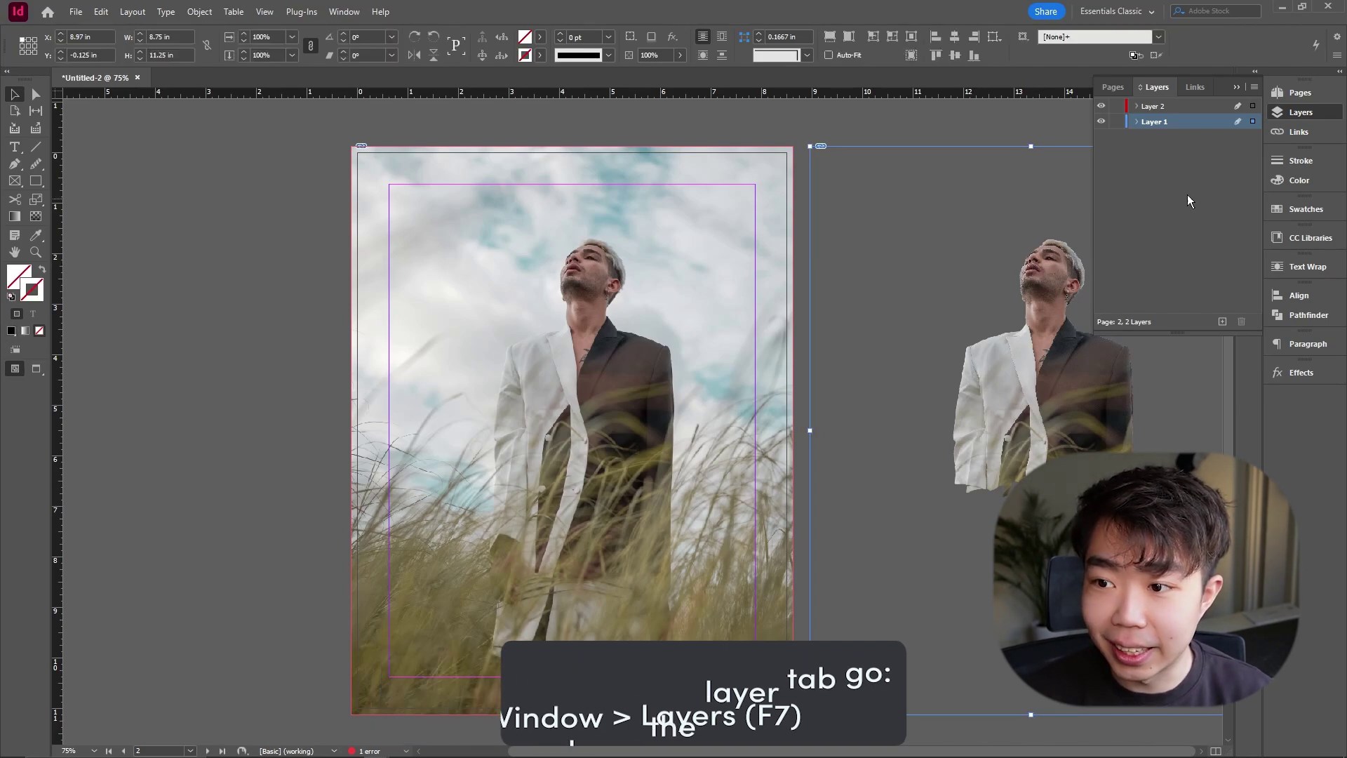
drag(1253, 124, 1254, 105)
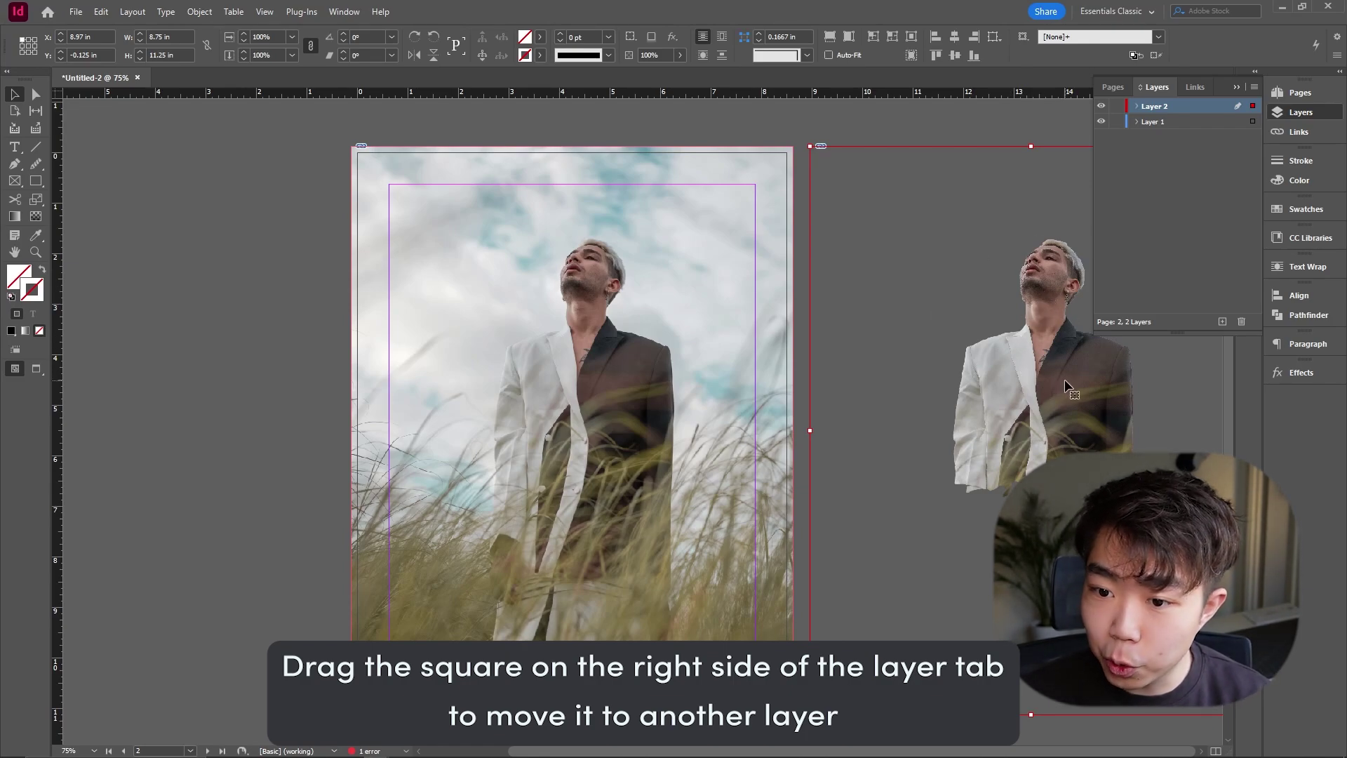
drag(1064, 379, 608, 379)
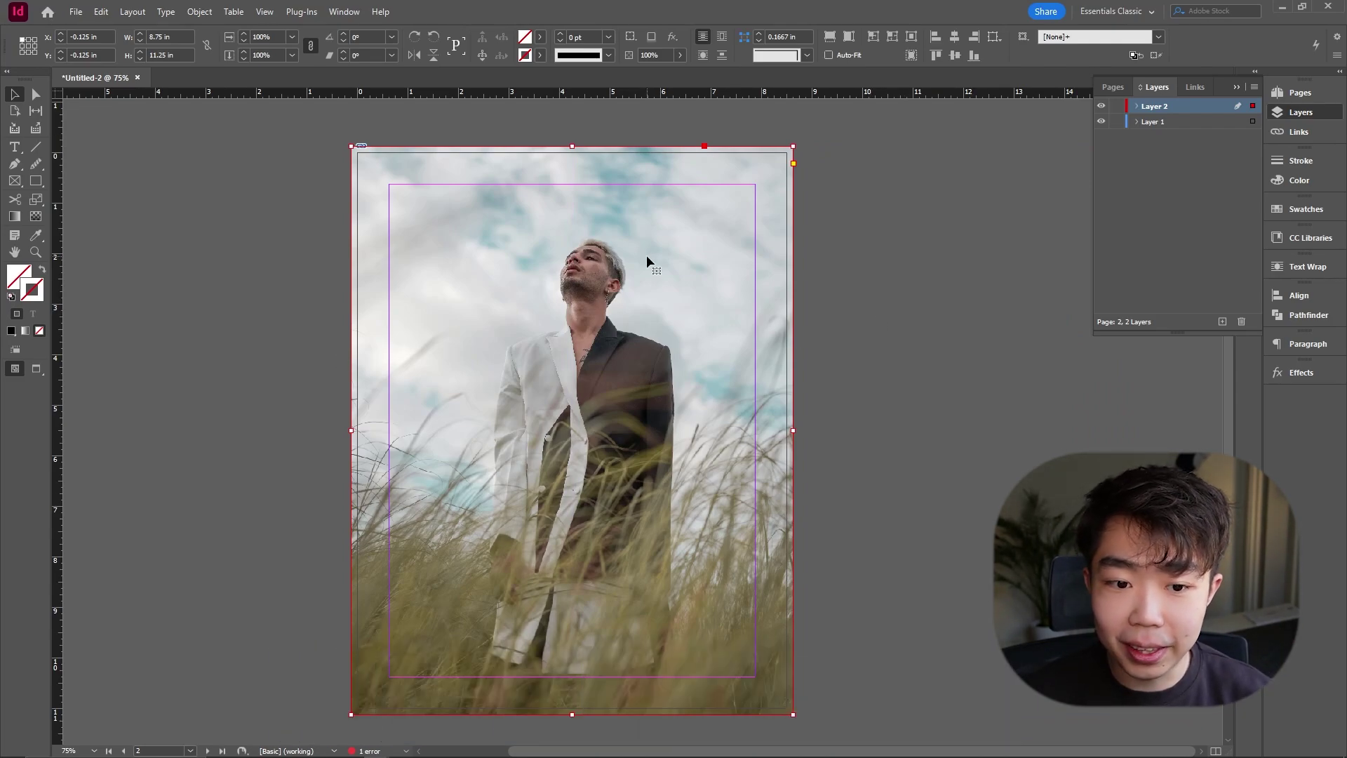
key(space)
drag(688, 316, 809, 302)
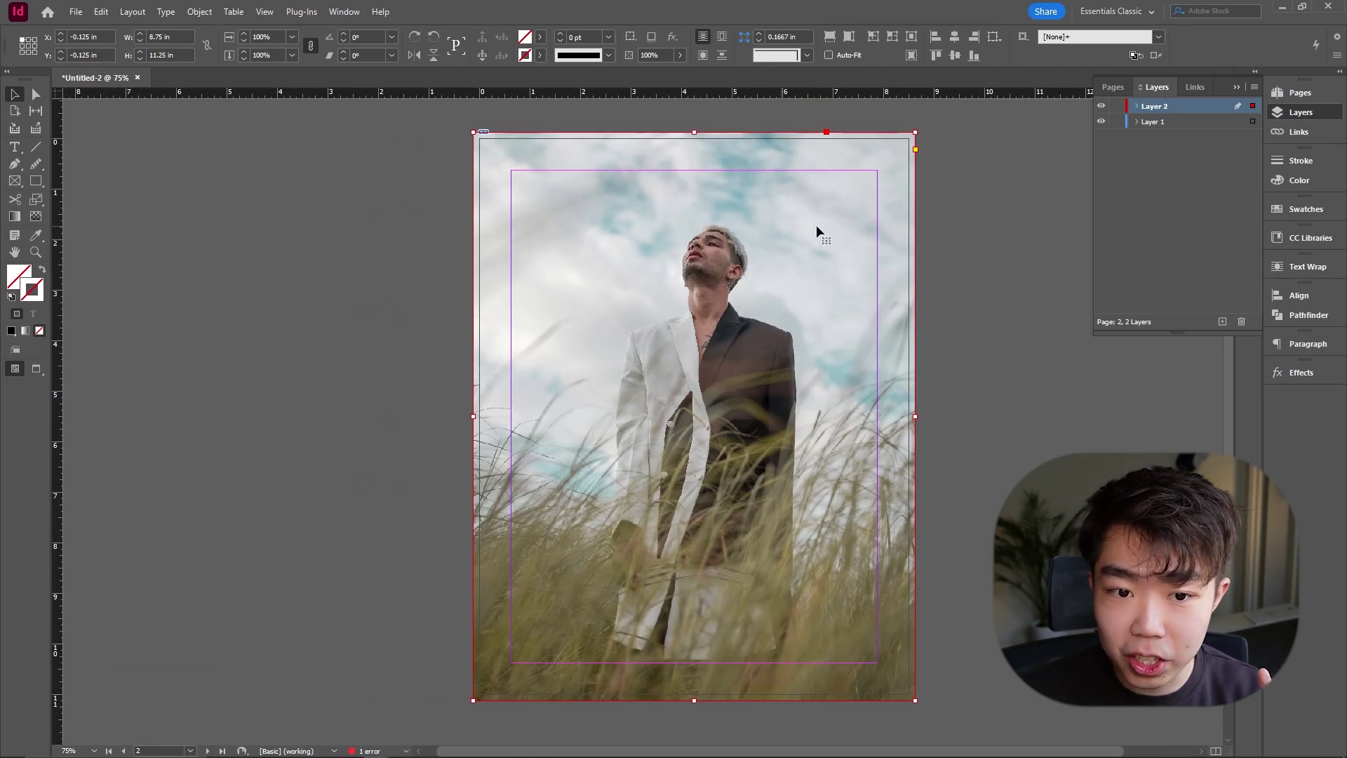
Hide Layer 2 and make Layer 1 the active layer.
click(1101, 106)
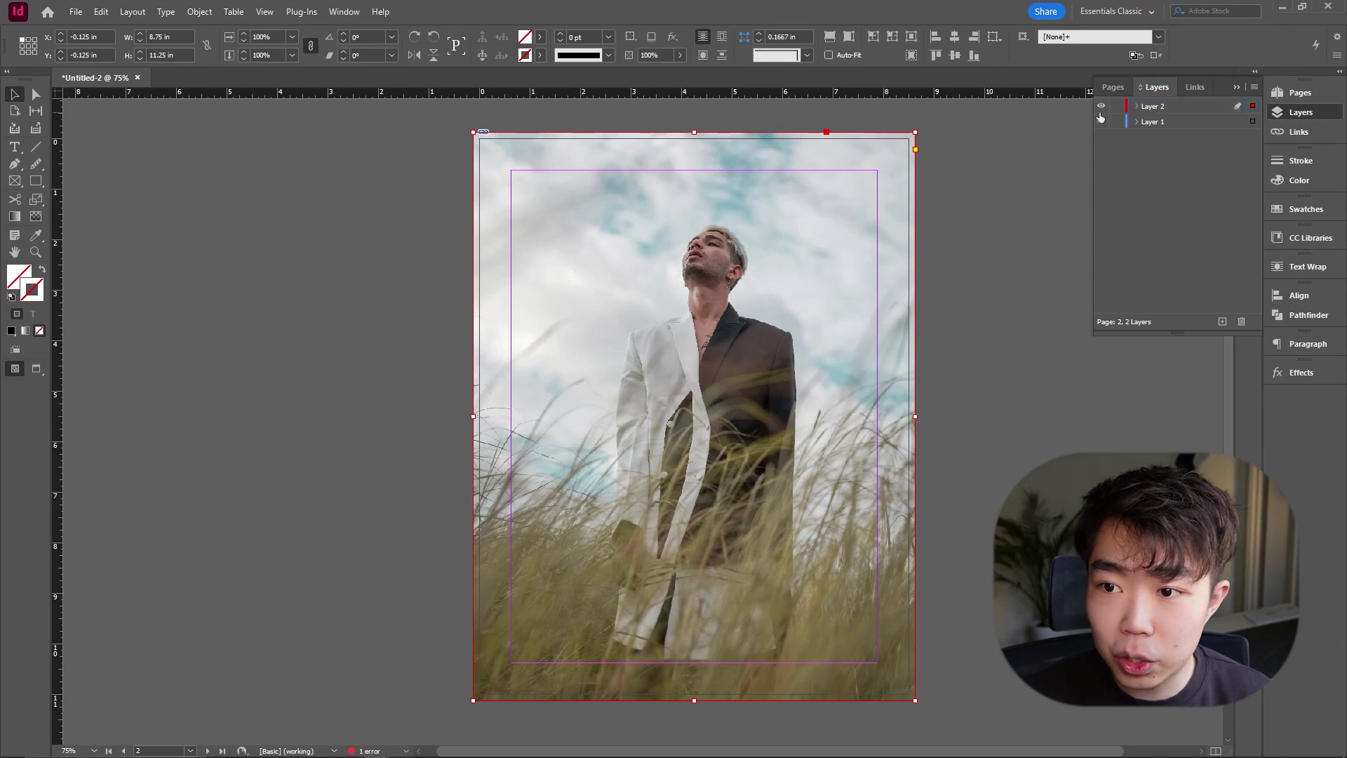
click(1170, 123)
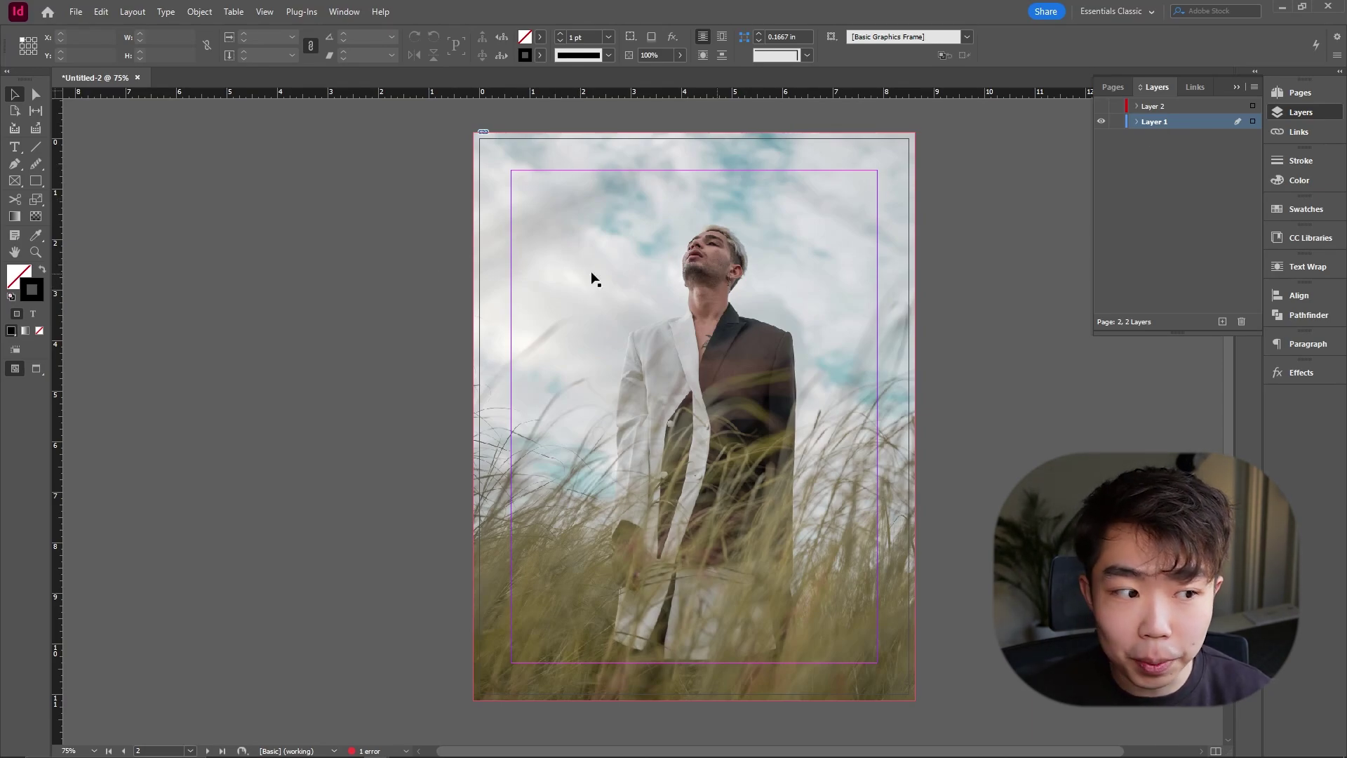
key(Delete)
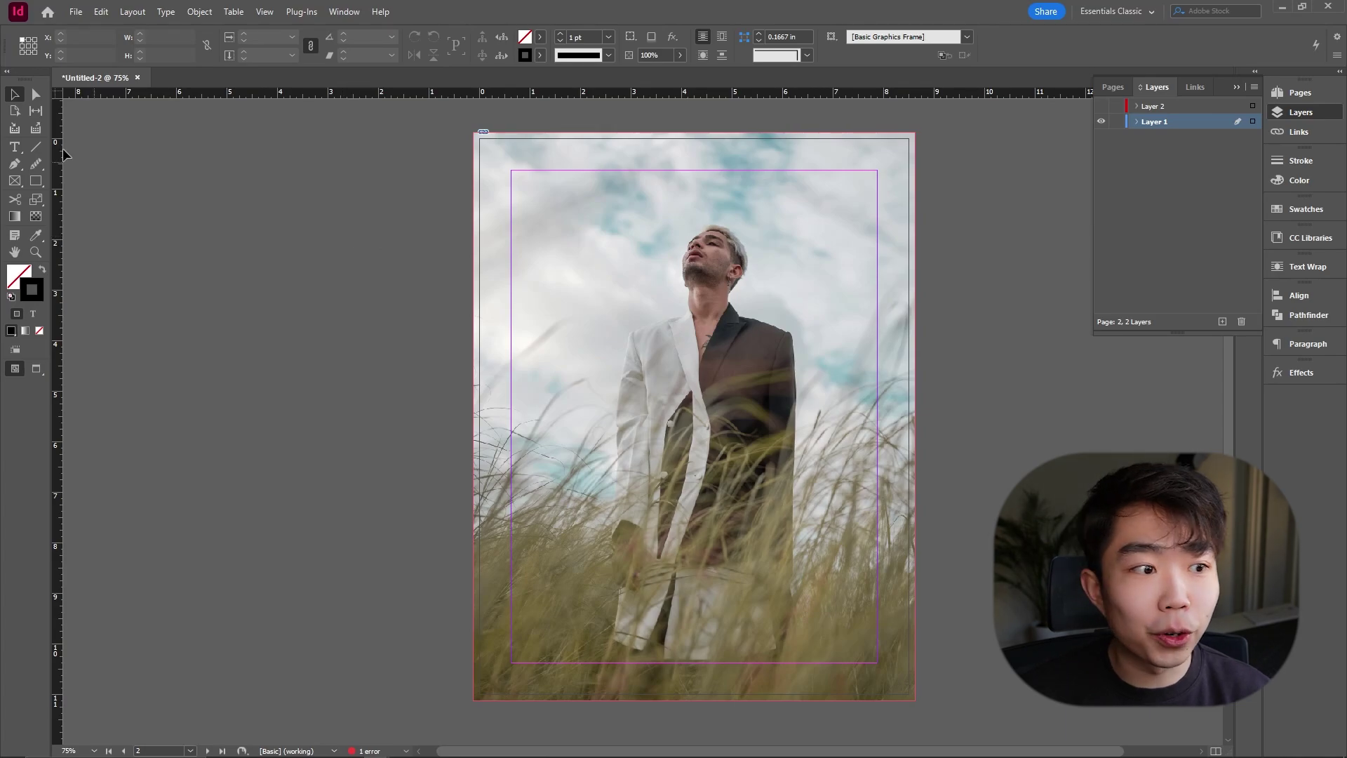
Add a centered text frame across the upper margin area, about 7.25 x 1.525 in, containing the title FASHUN.
click(14, 147)
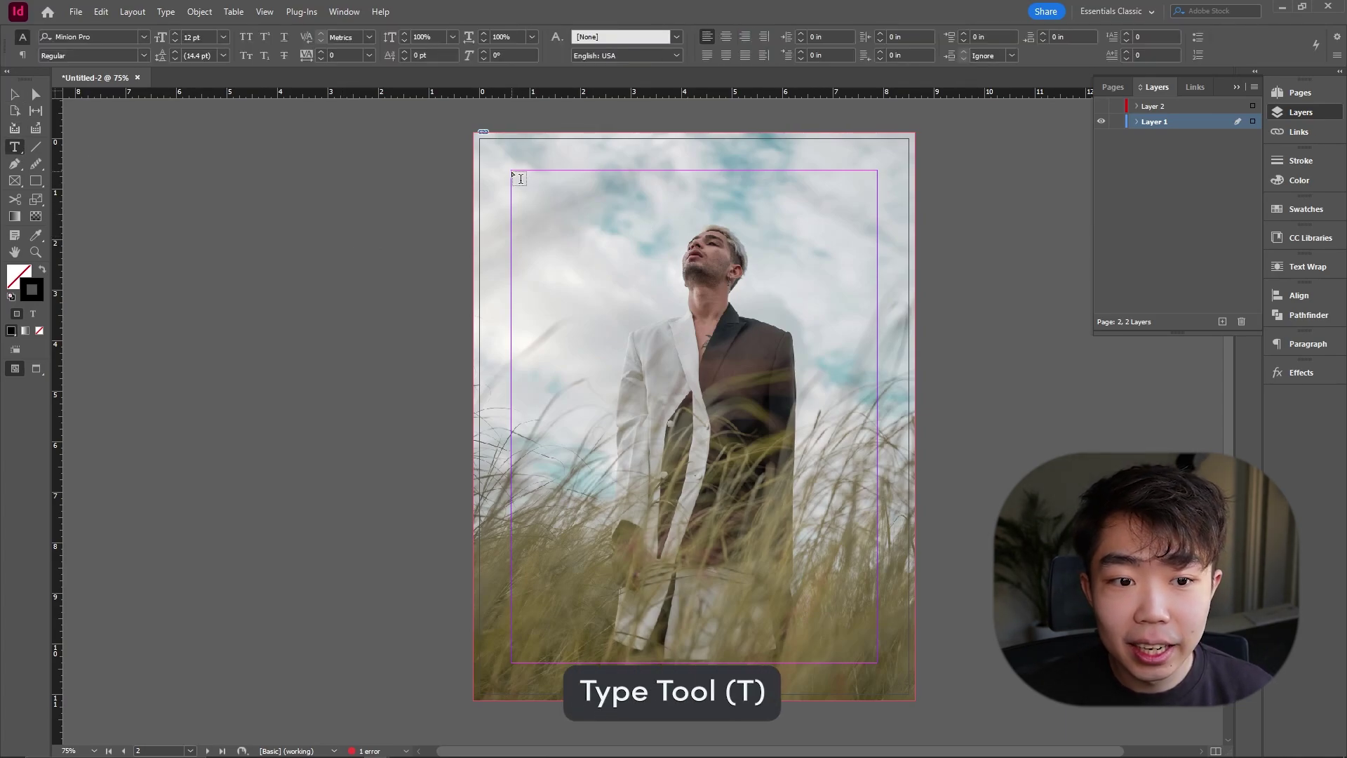
drag(513, 172, 877, 247)
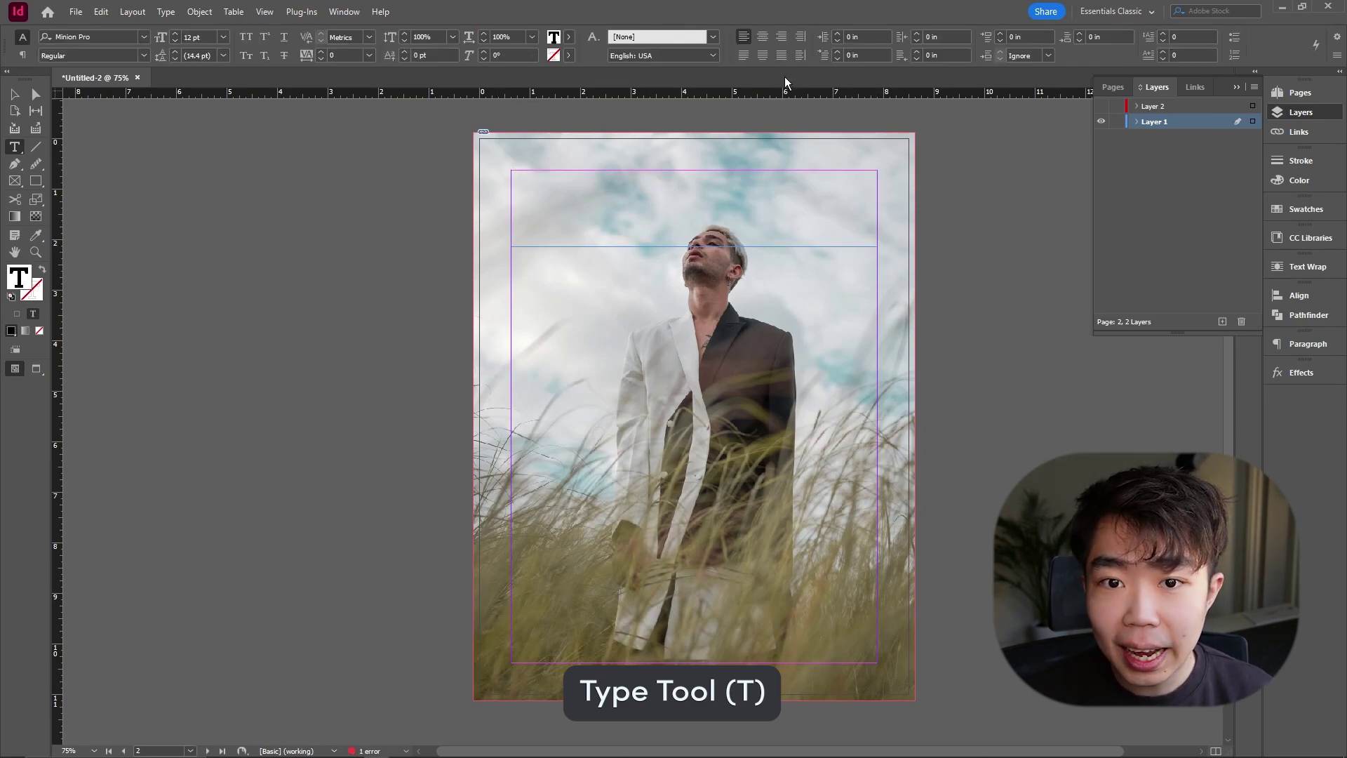
click(765, 36)
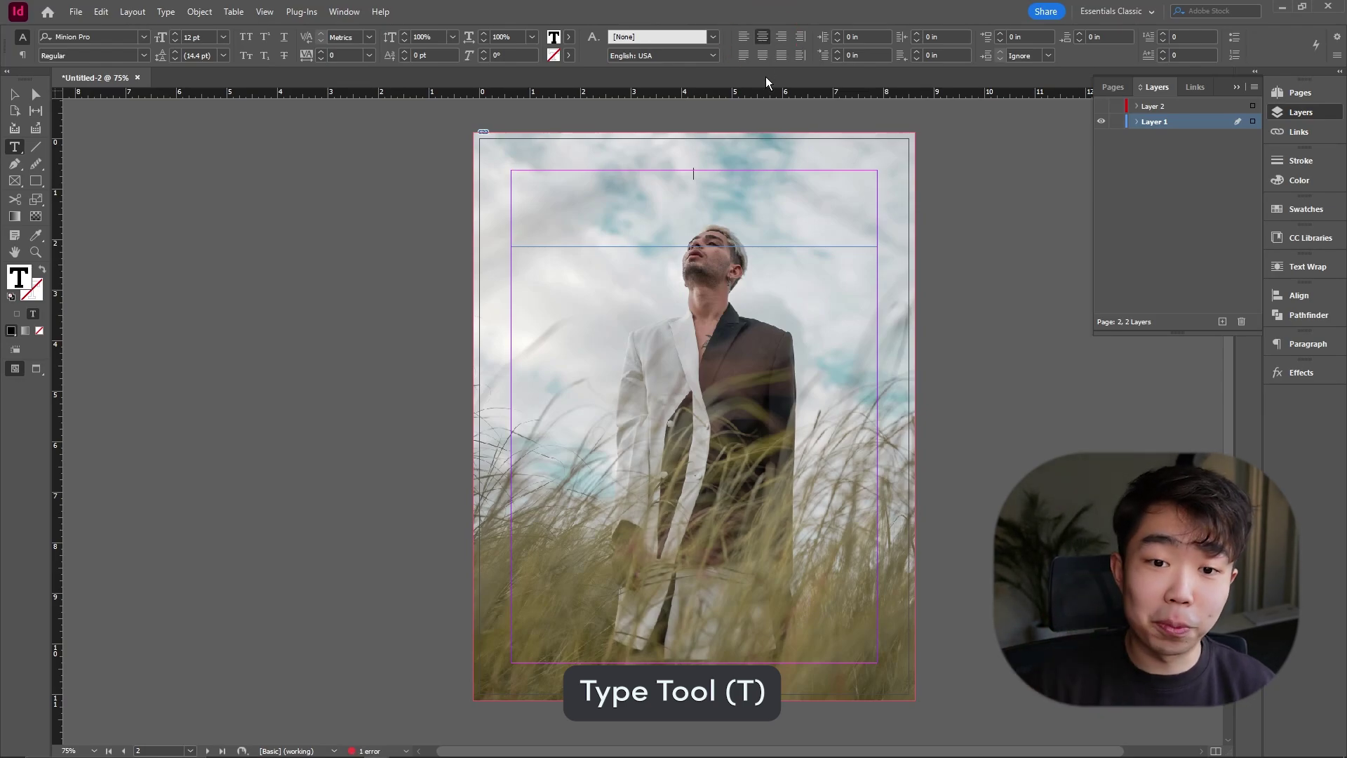
key(Caps_Lock)
text(F)
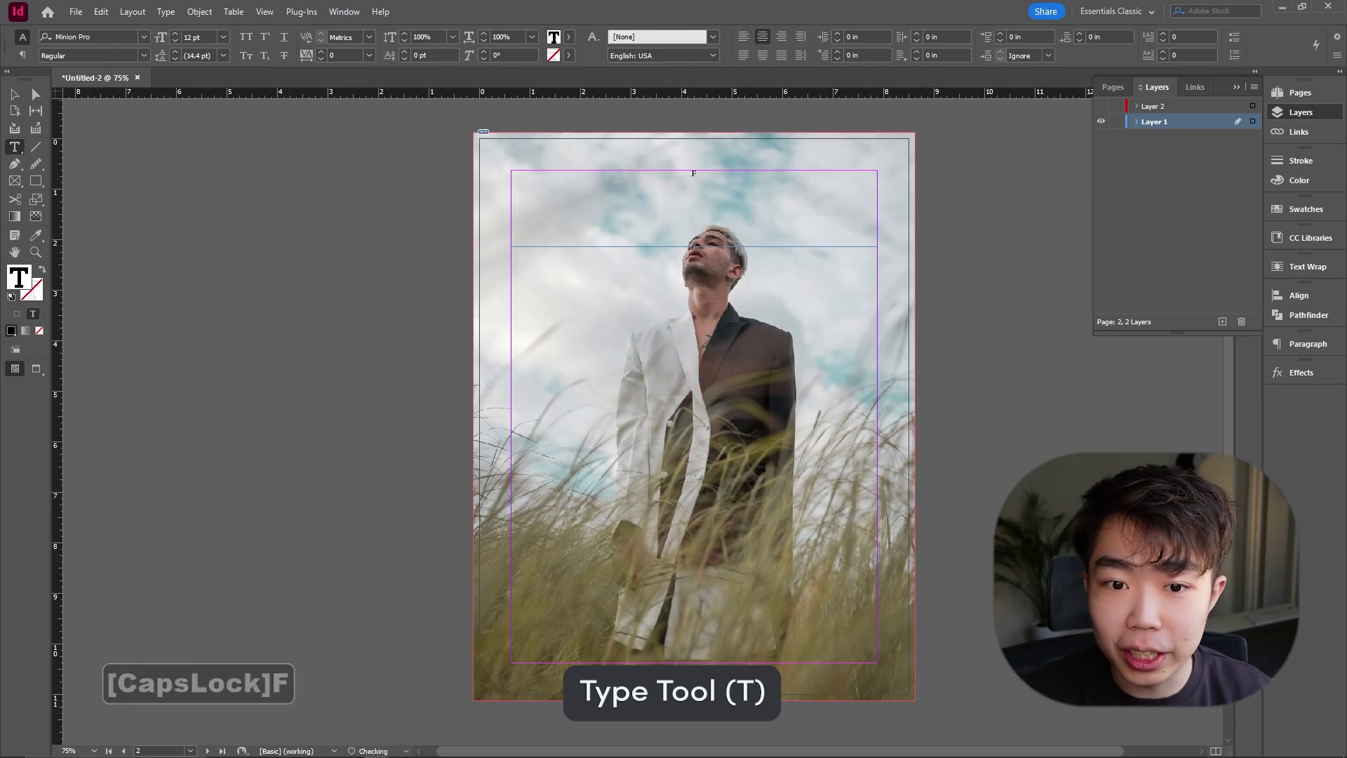
text(ASHUN)
key(Caps_Lock)
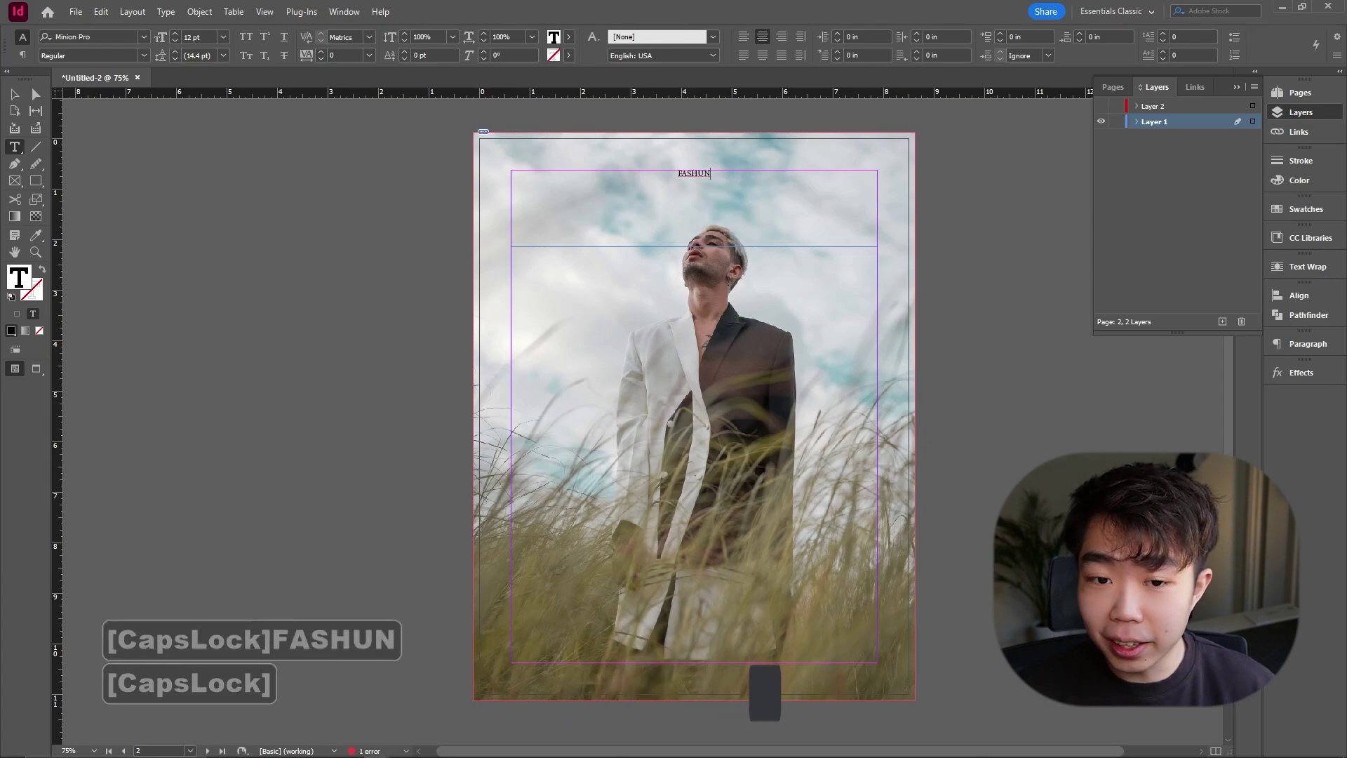
Set the FASHUN title in Times New Roman Bold, enlarge it to nearly fill the frame width, and preview the page without guides.
key(ctrl+a)
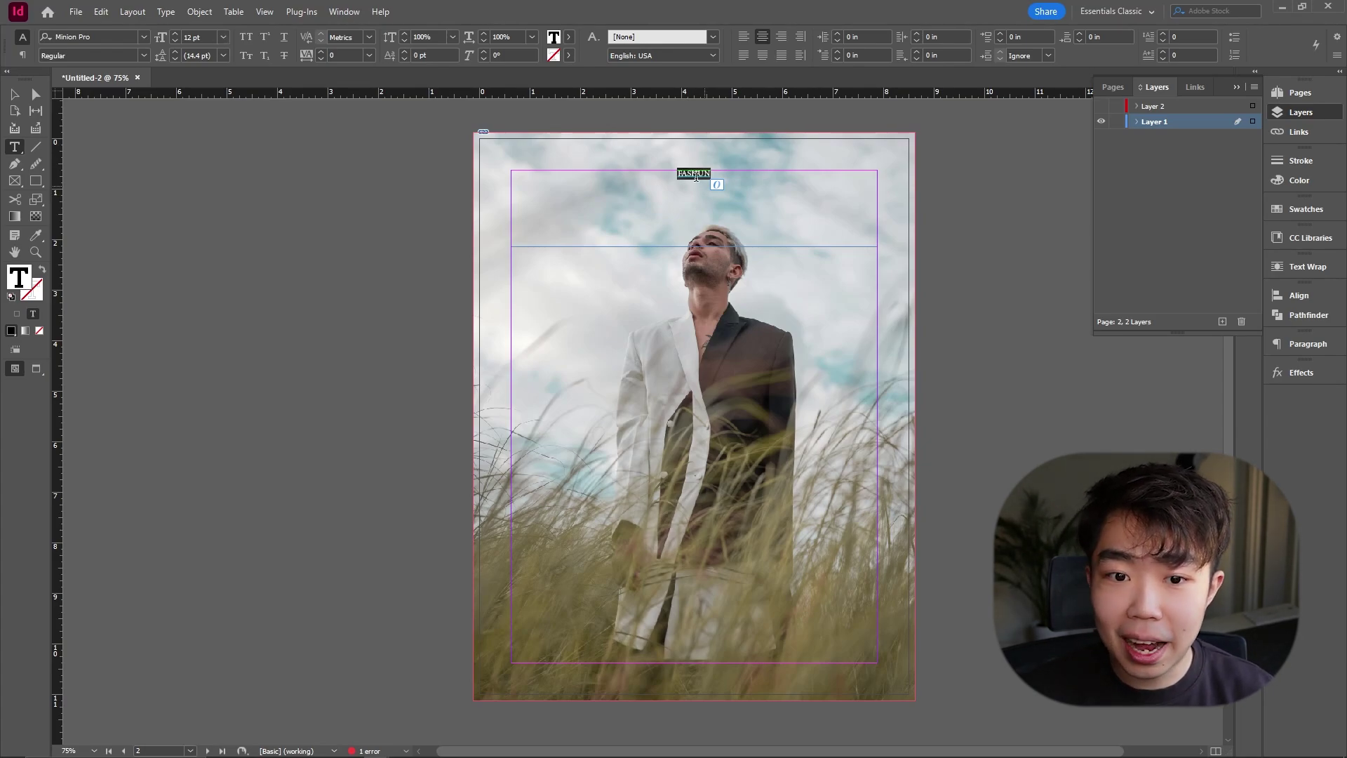
click(145, 37)
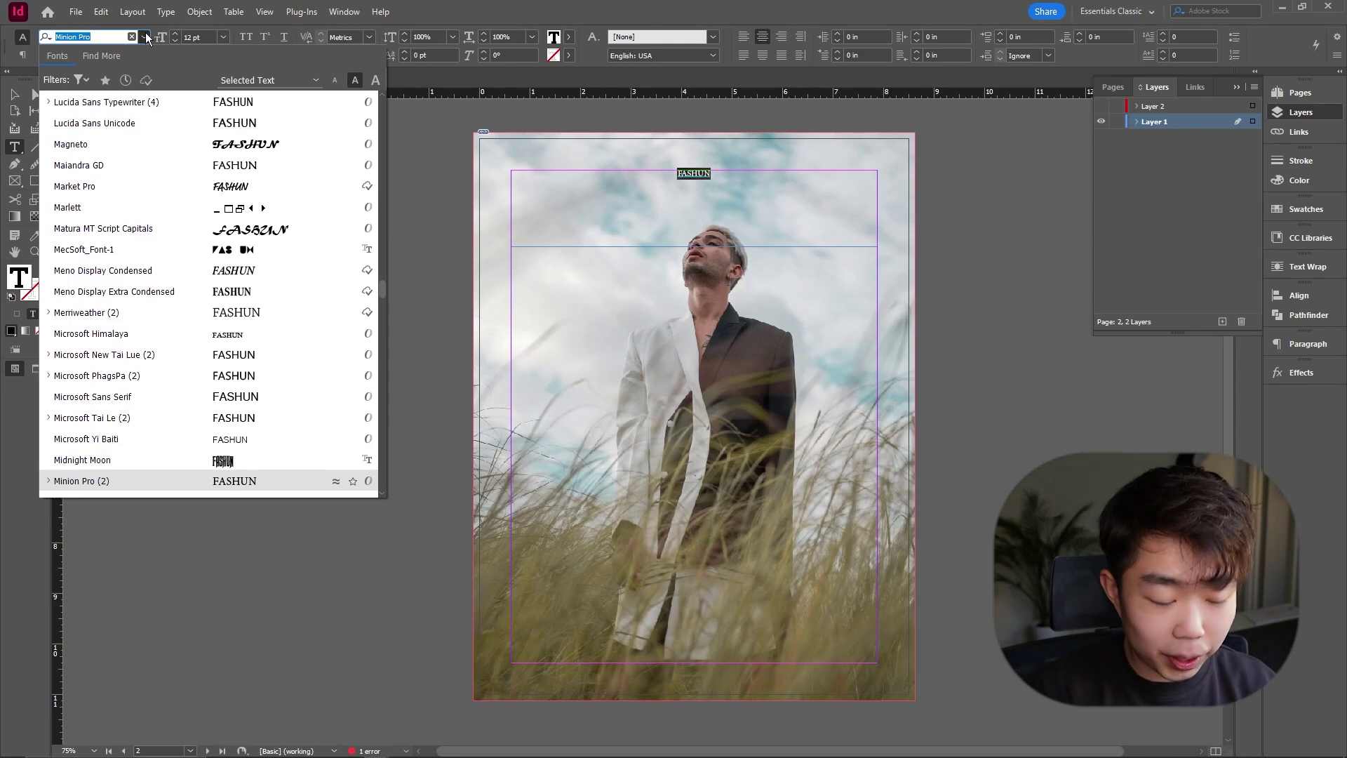
text(time)
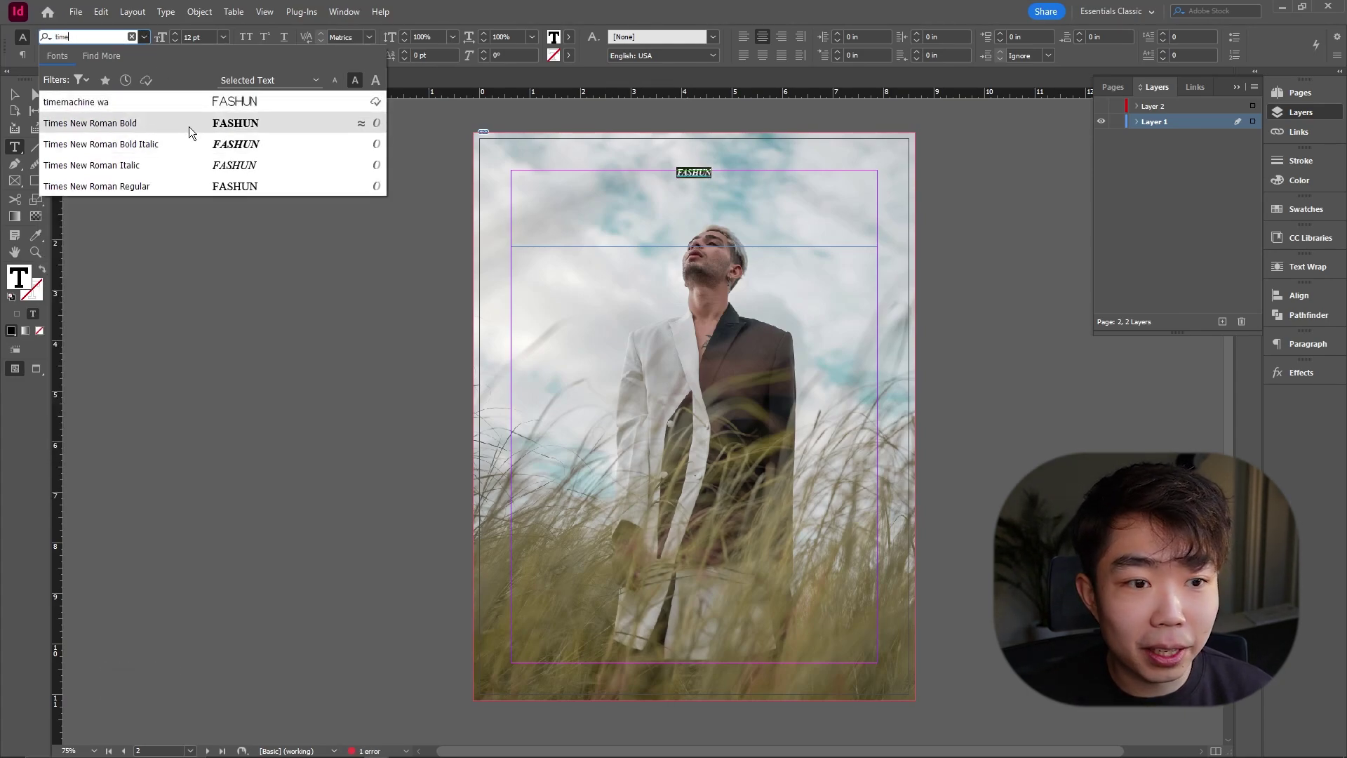
click(188, 125)
click(222, 38)
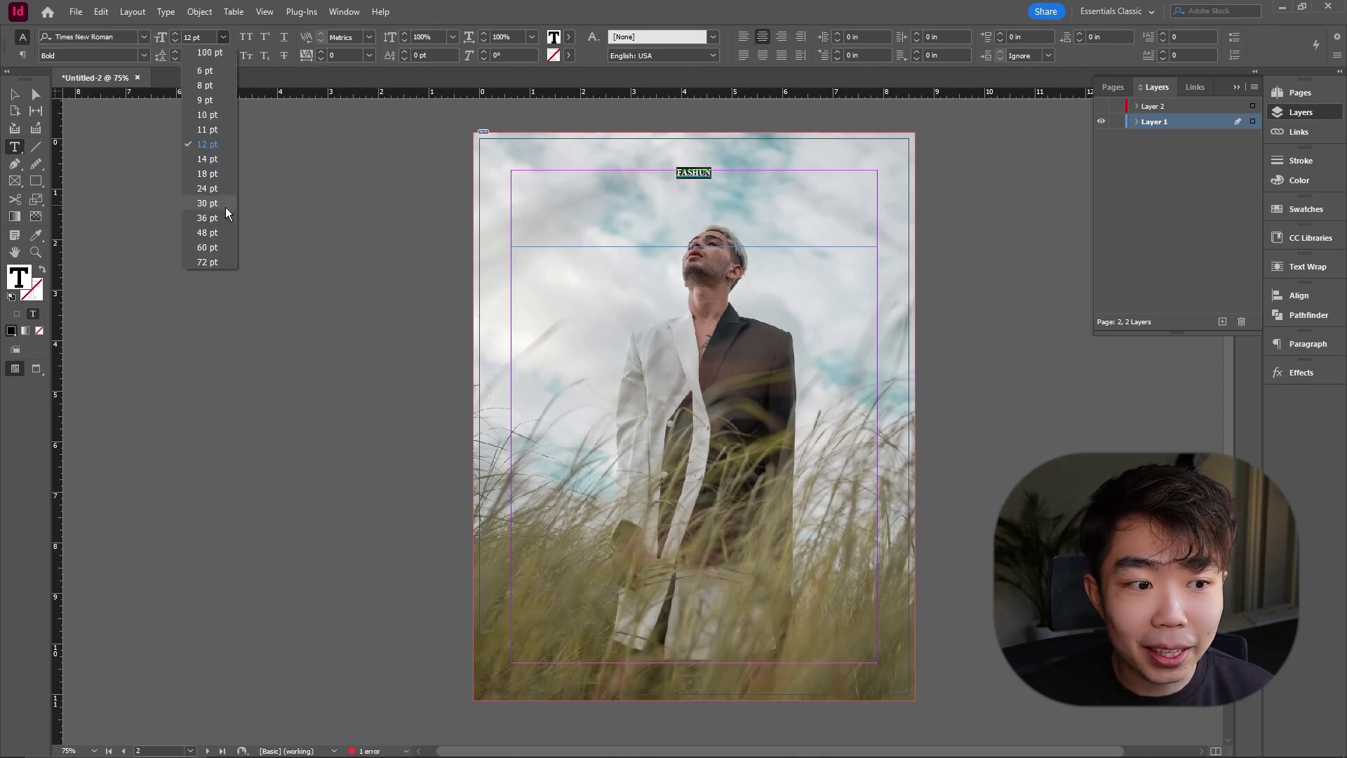
click(216, 247)
key(Escape)
key(w)
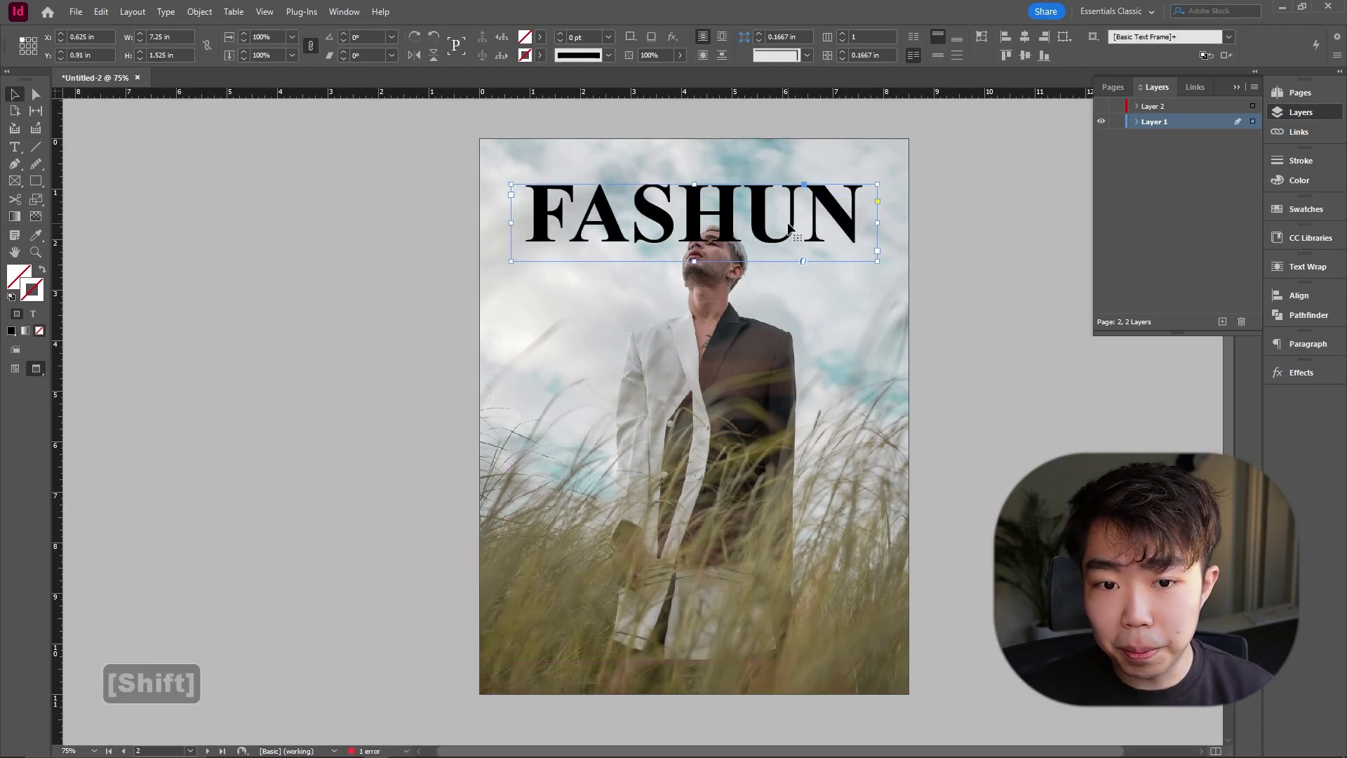
Lower the FASHUN title until it overlaps the man's head, and show Layer 2 so the cut-out covers the letters.
drag(790, 225, 794, 230)
click(902, 271)
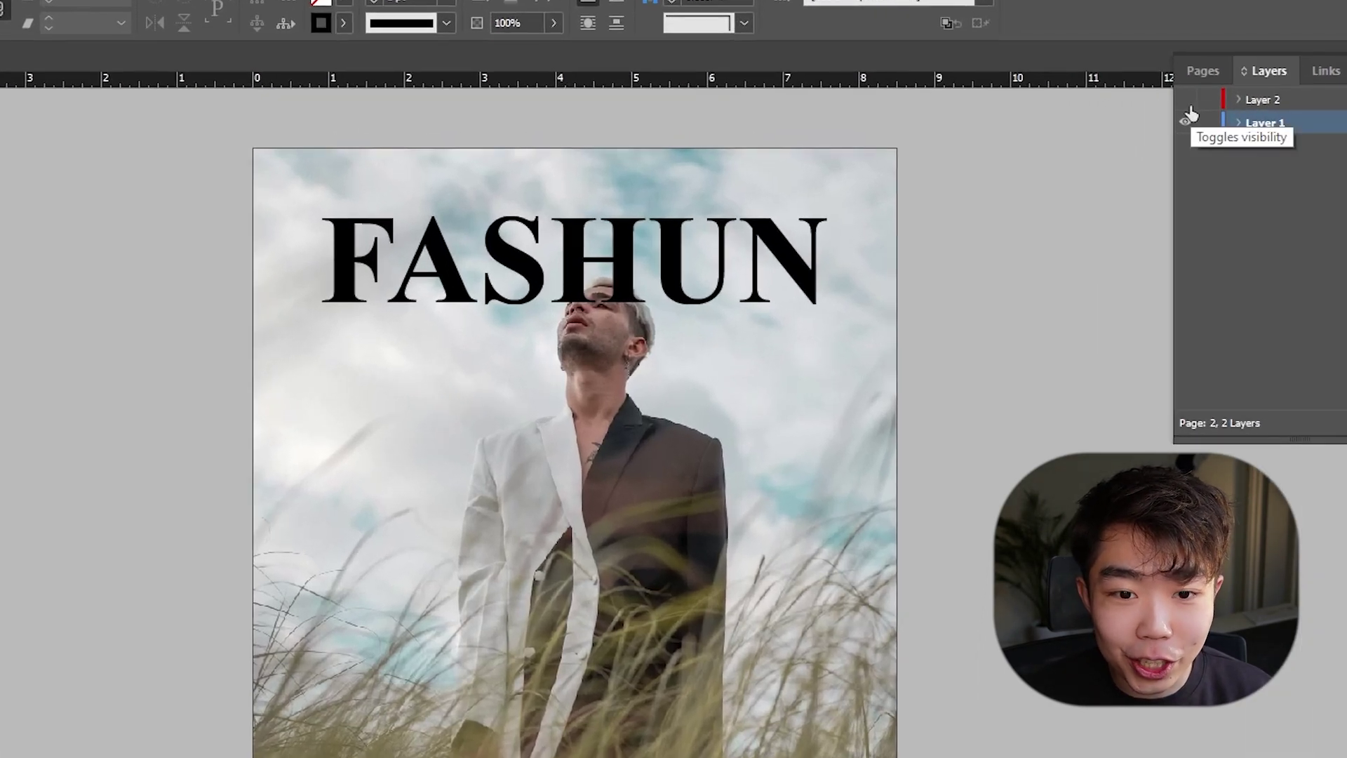
click(1189, 105)
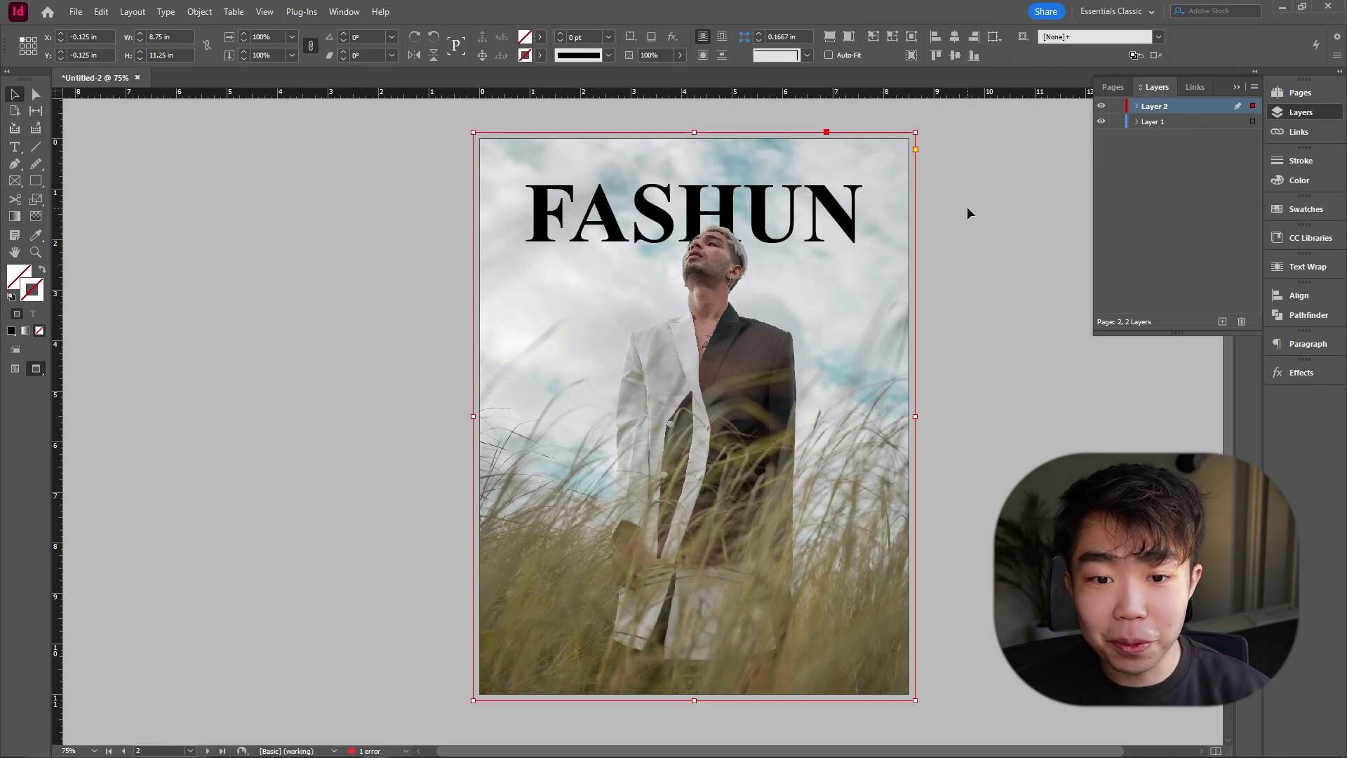
click(1104, 106)
shift+click(823, 208)
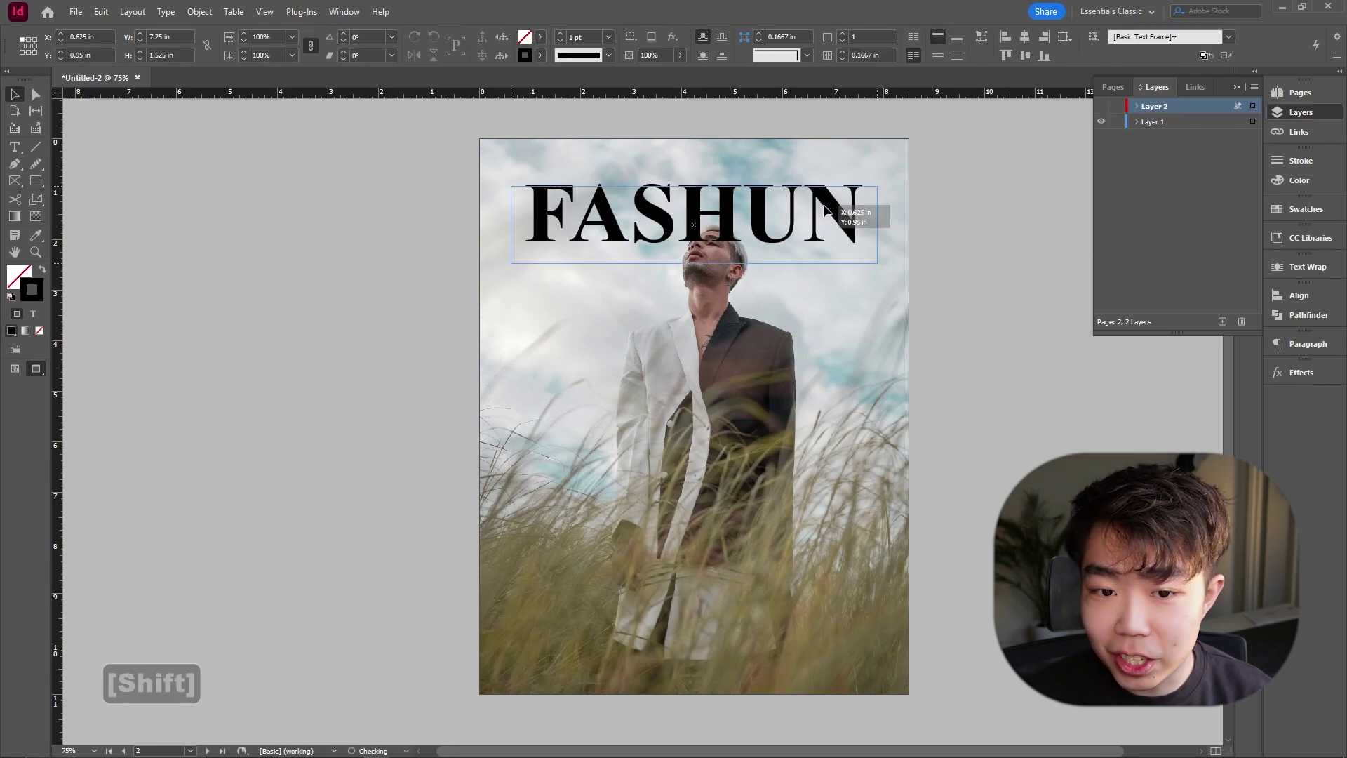
click(1102, 106)
click(984, 188)
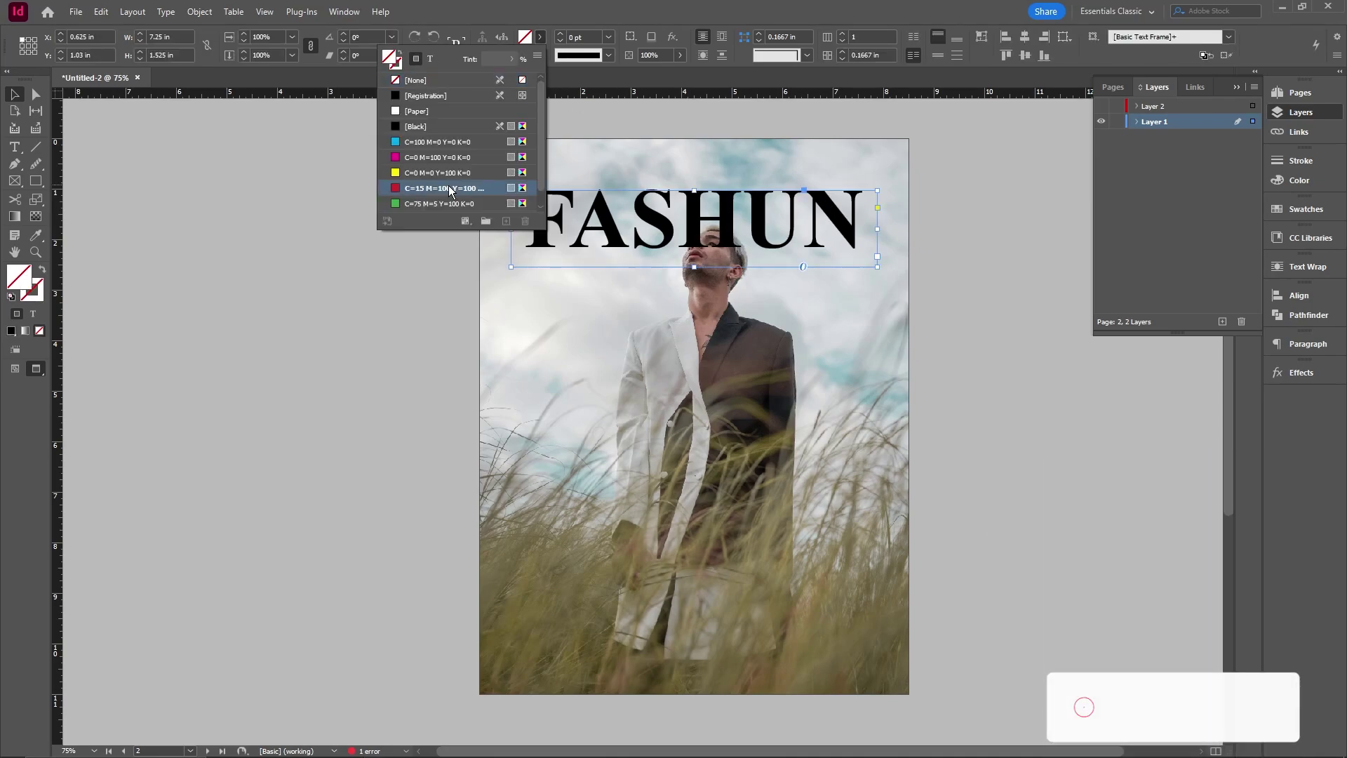
Color the FASHUN title with the red C=15 M=100 Y=100 swatch and fill the text frame below the name with placeholder text.
click(452, 181)
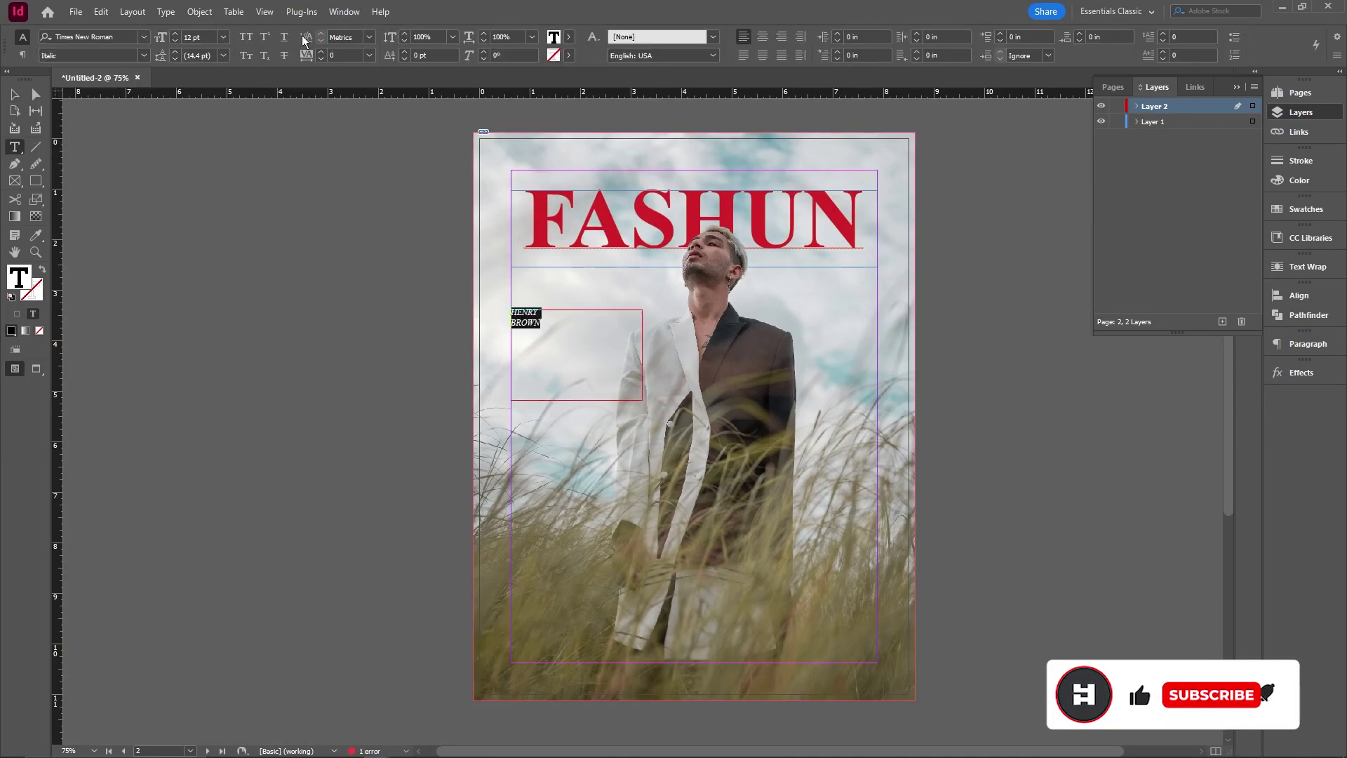
right_click(575, 320)
click(713, 623)
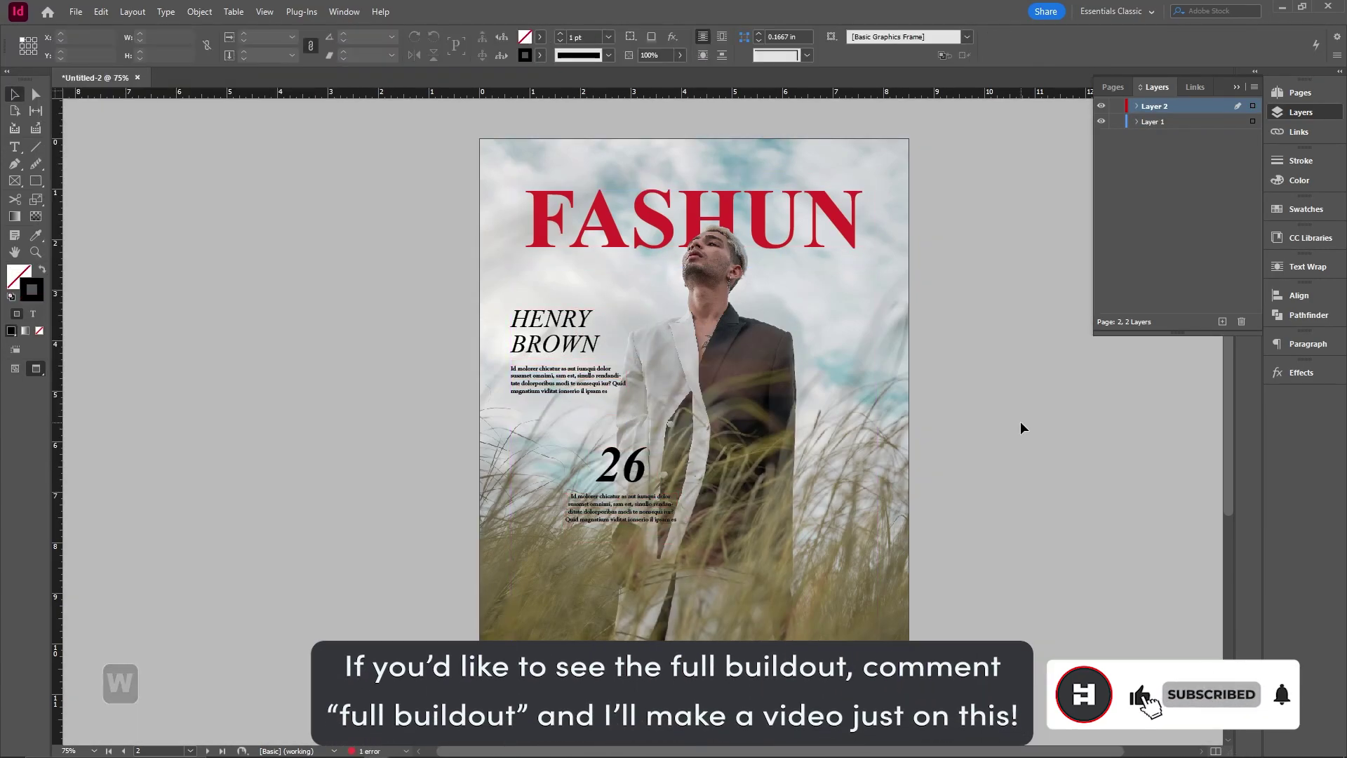
Check the magazine cover with and without guides while the remaining cover lines are being placed.
key(w)
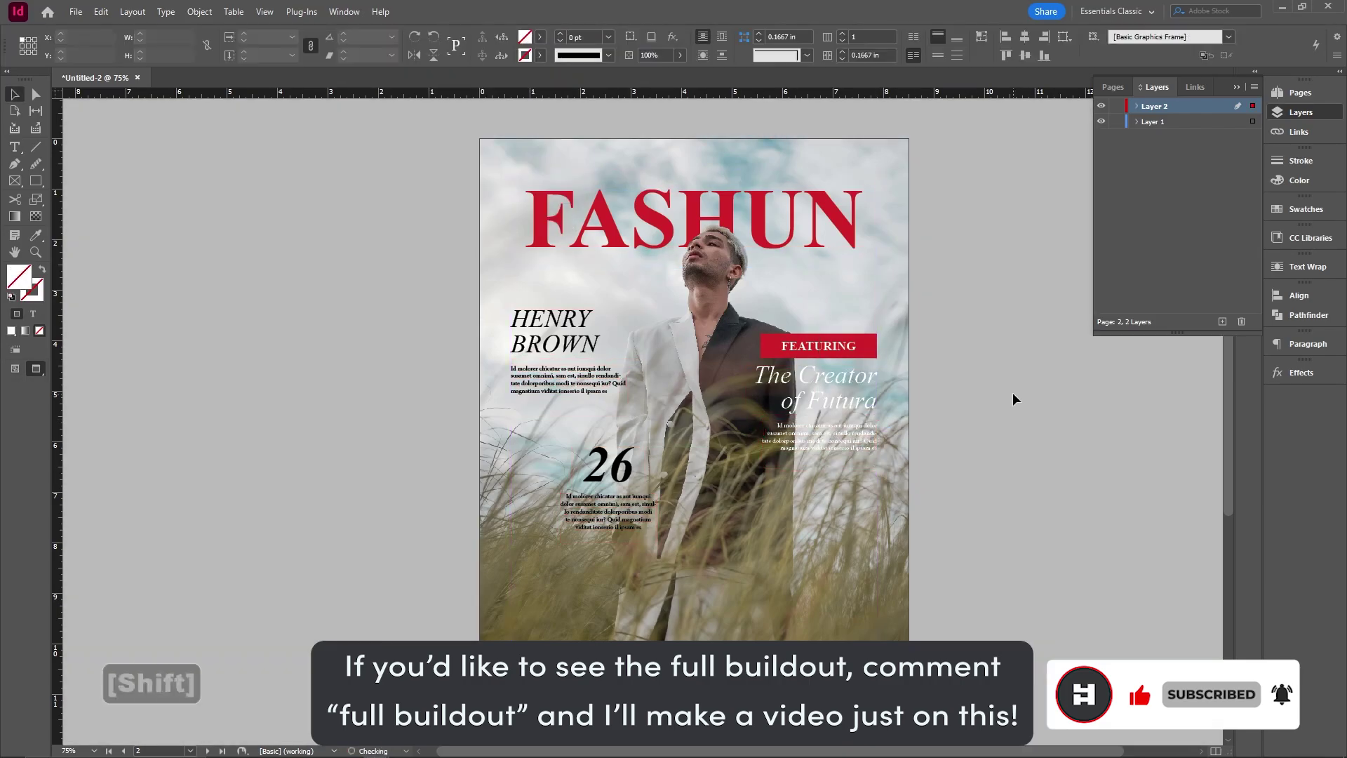
key(w)
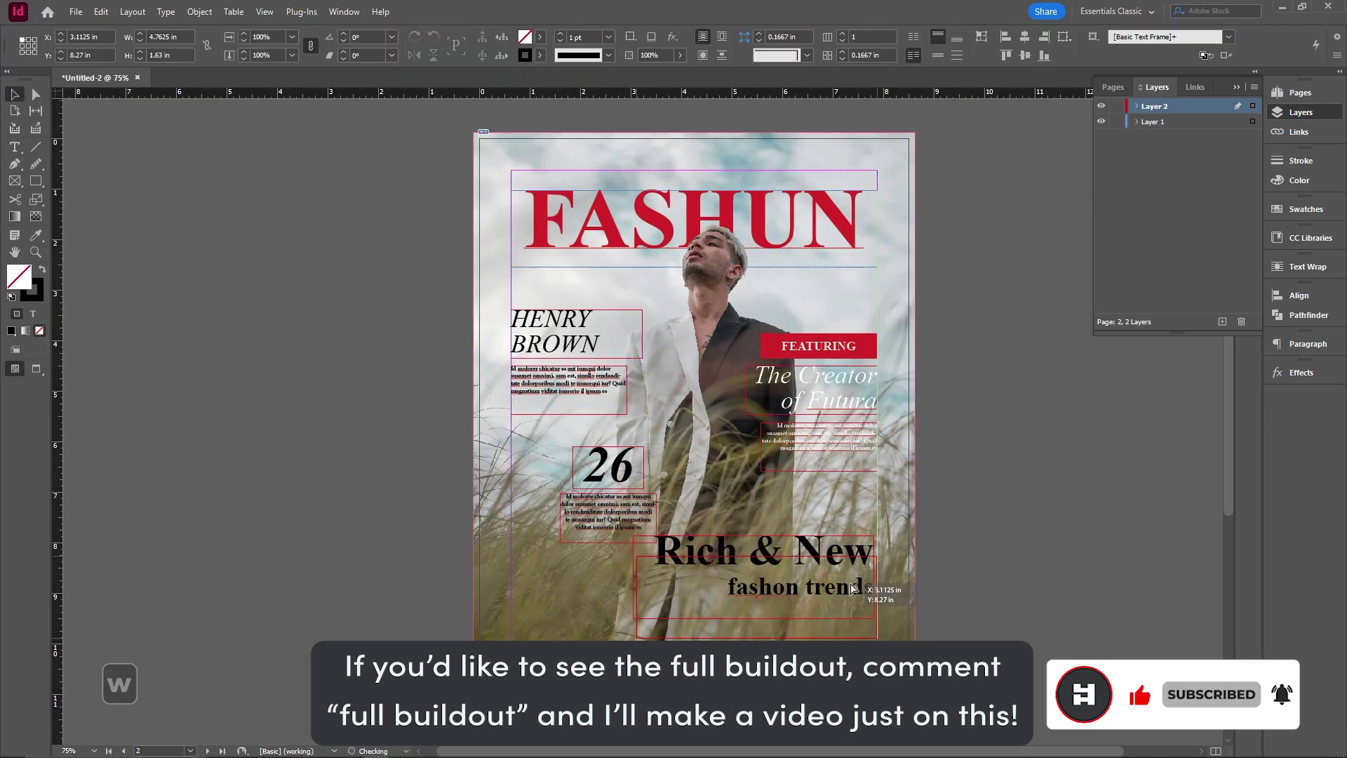
key(w)
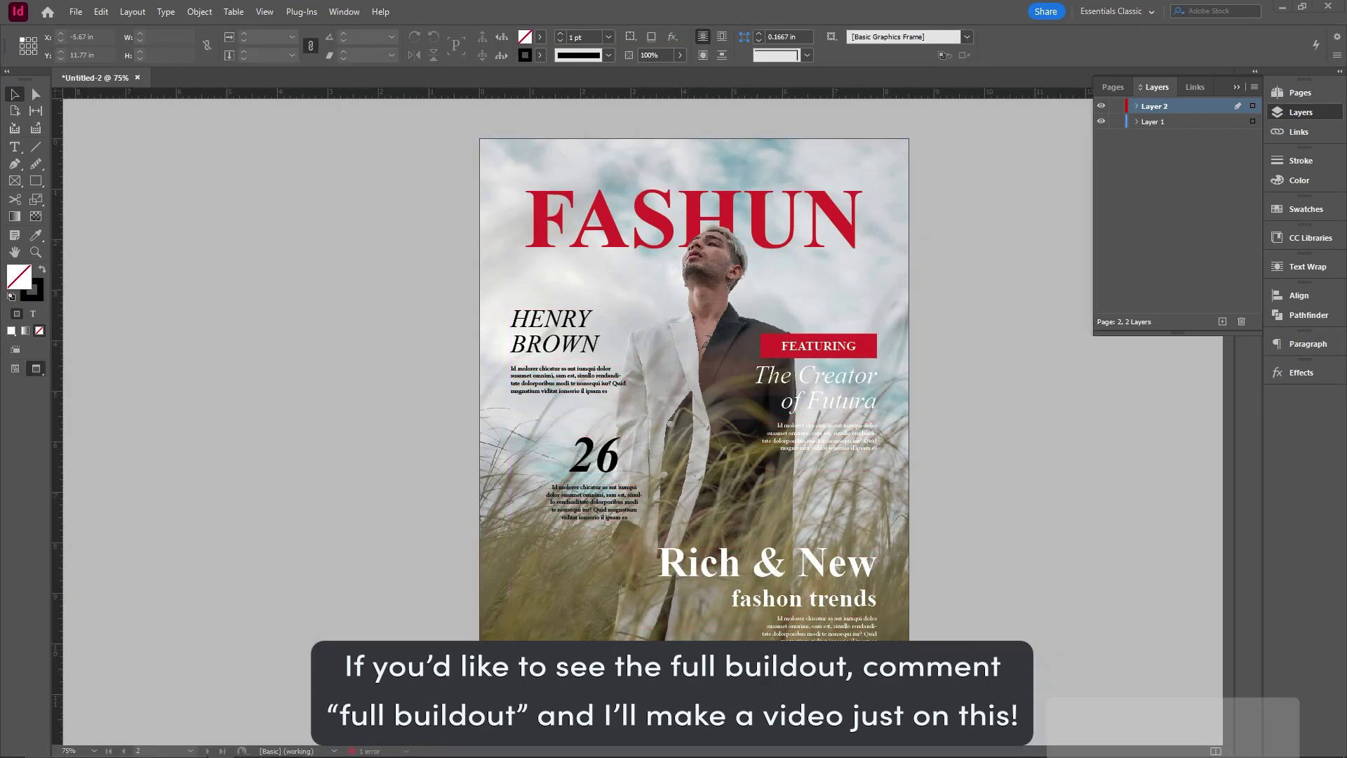
key(w)
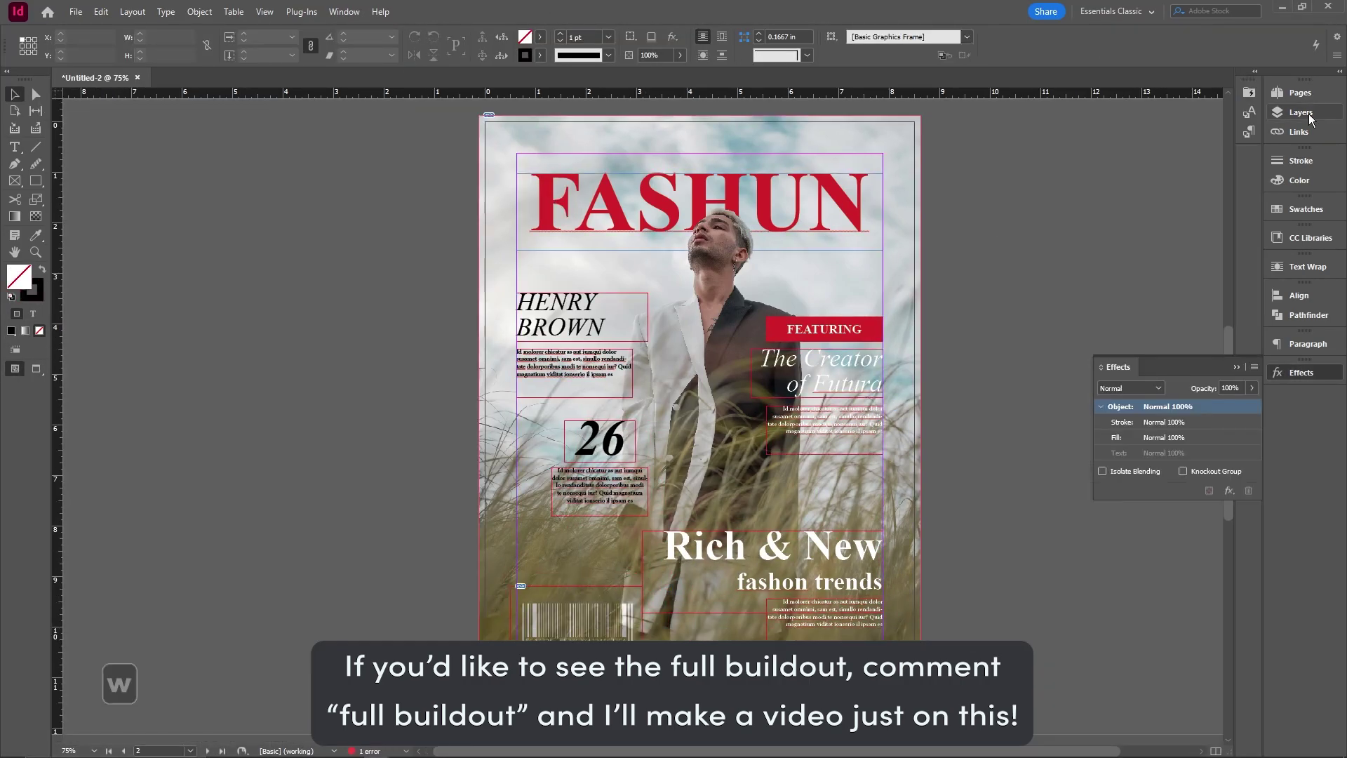
key(w)
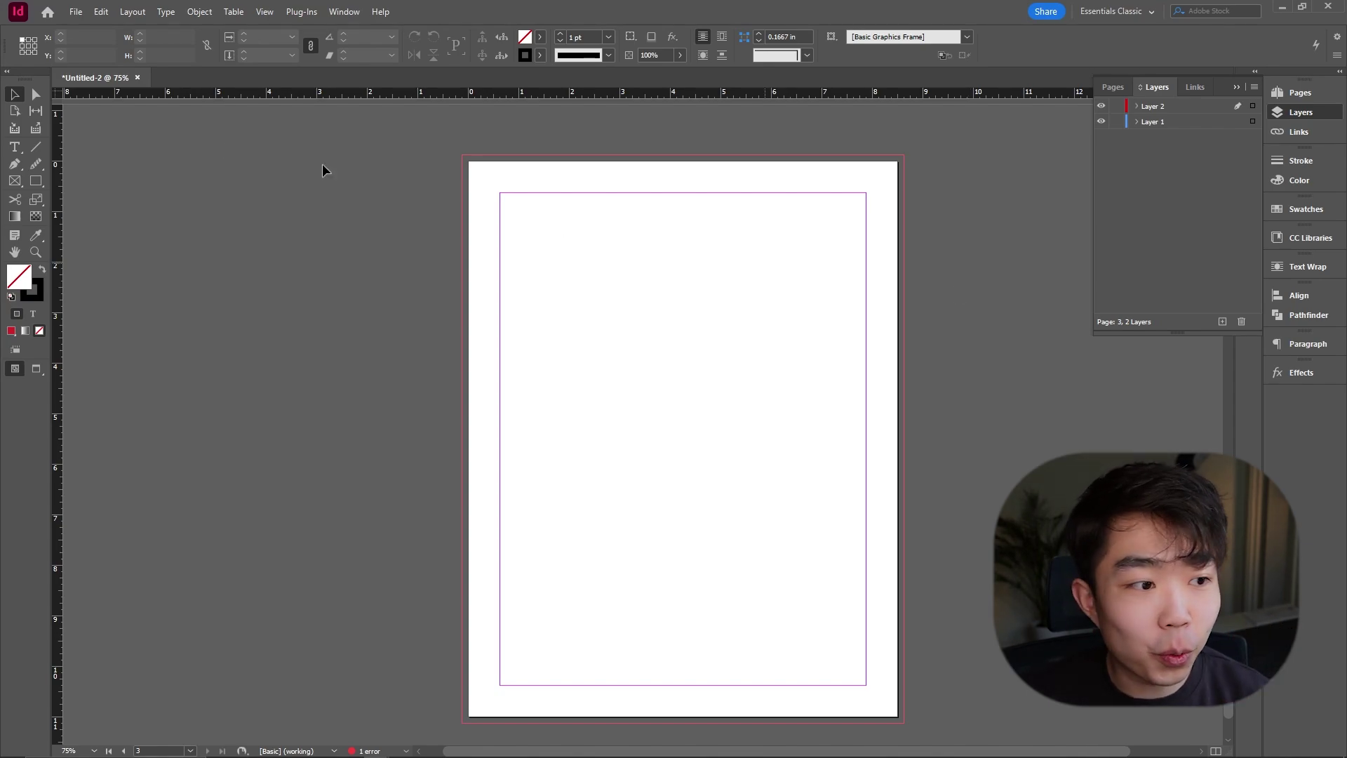
Draw a rectangular image frame from the upper margin corner of page 3, spanning the margin width, about 7.25 x 4.995 in.
click(15, 181)
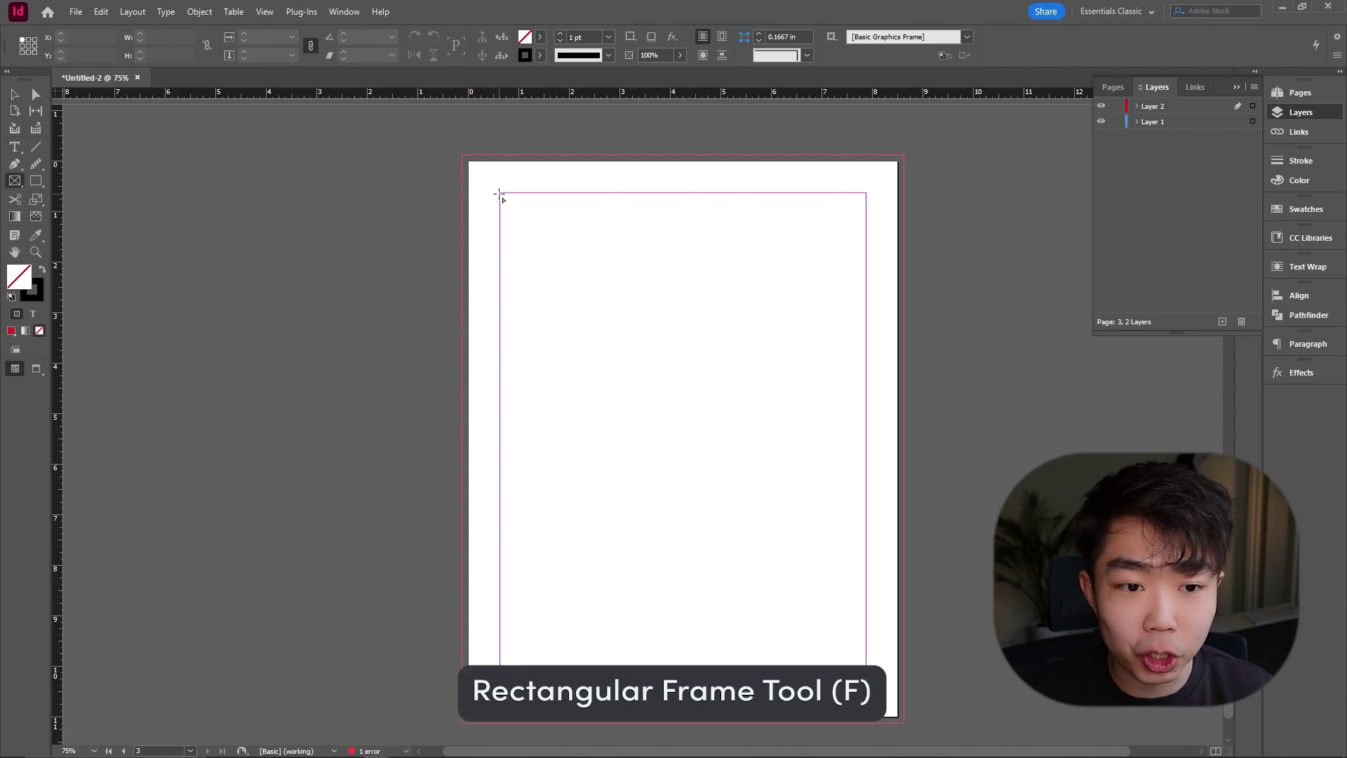
drag(500, 193, 866, 444)
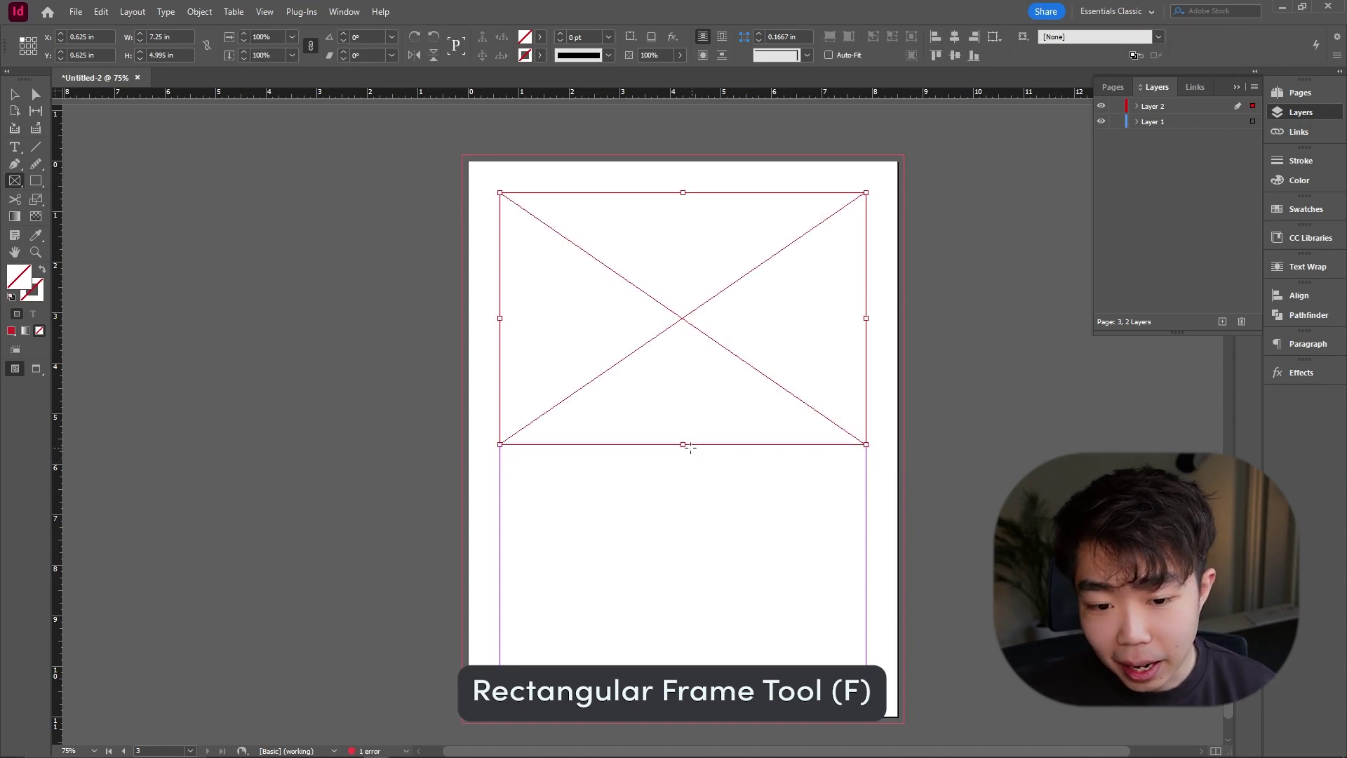
key(v)
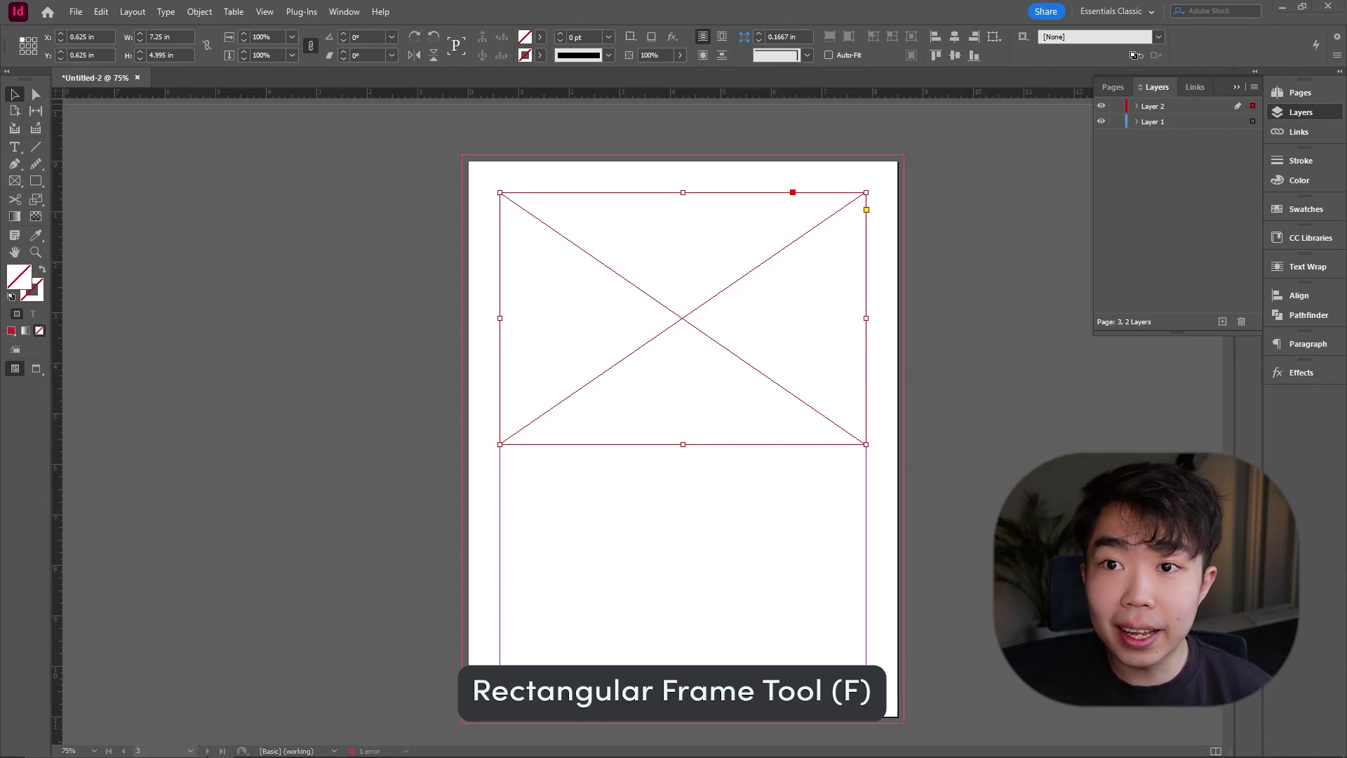
Place the dark portrait photo of the woman in the frame, fit the image to the frame, and preview the page.
drag(550, 365, 611, 386)
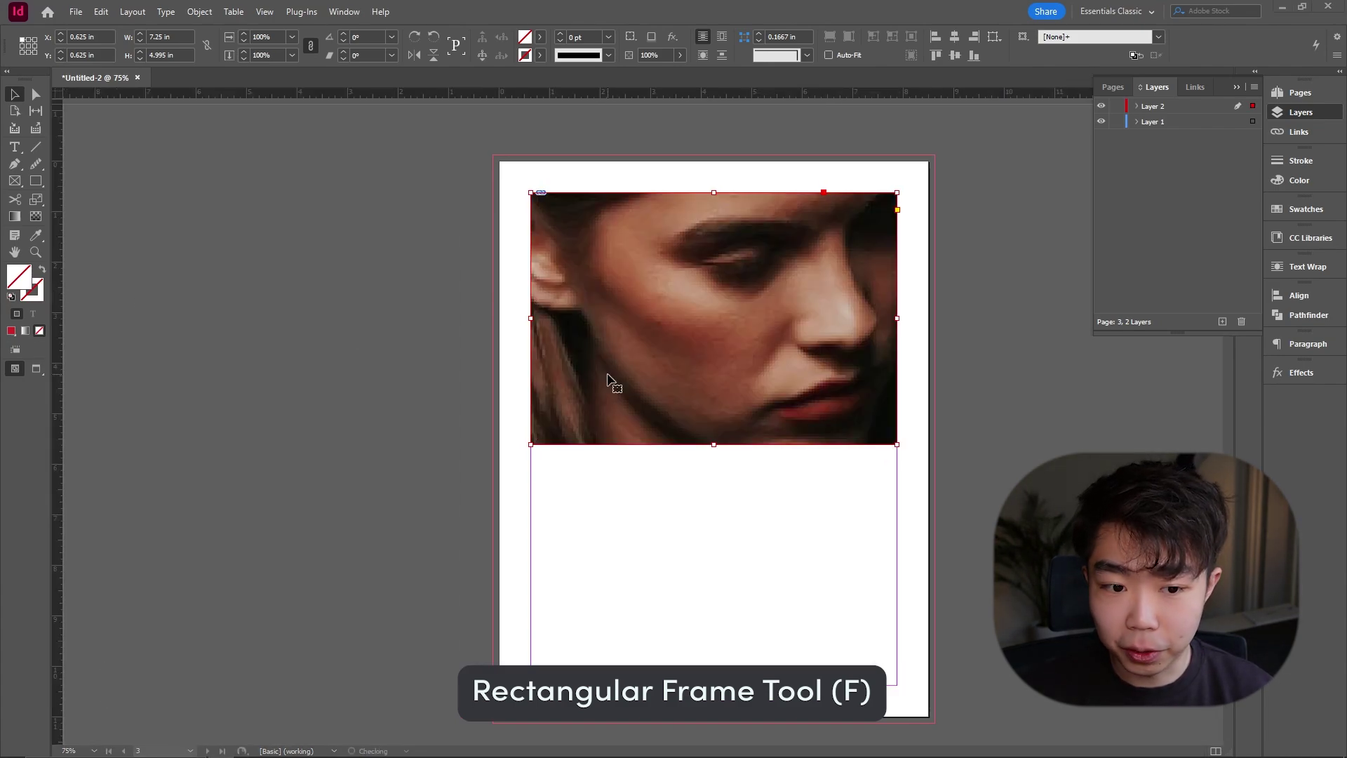
right_click(805, 318)
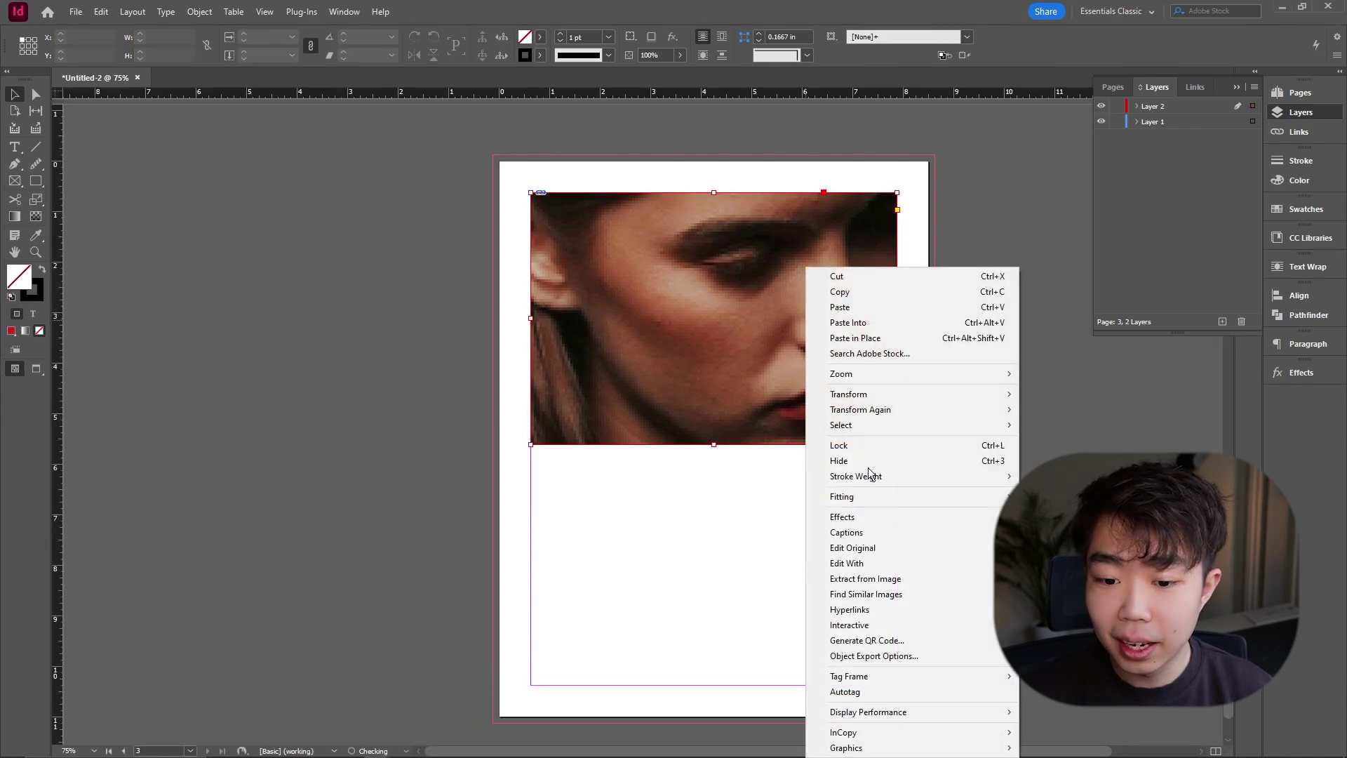
click(1066, 496)
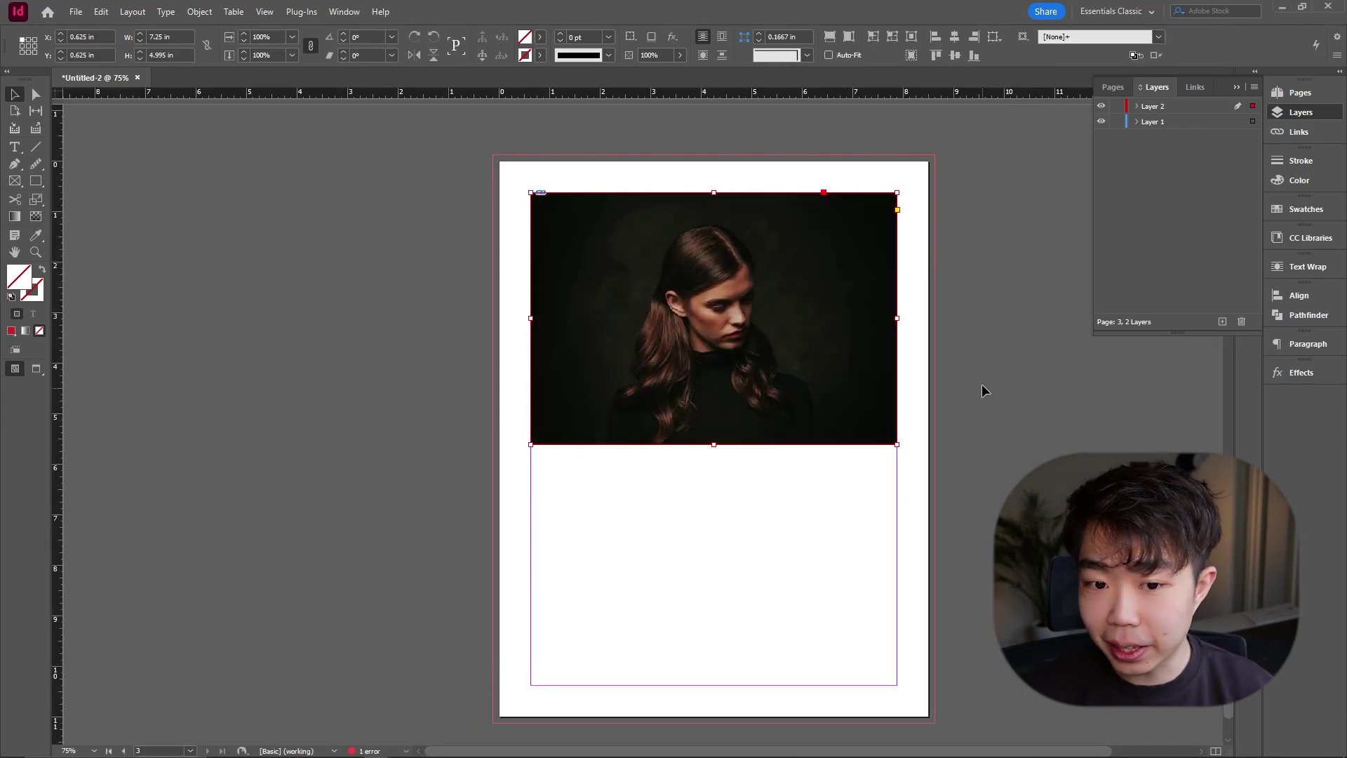
key(w)
key(w)
scroll(817, 561, up, 1)
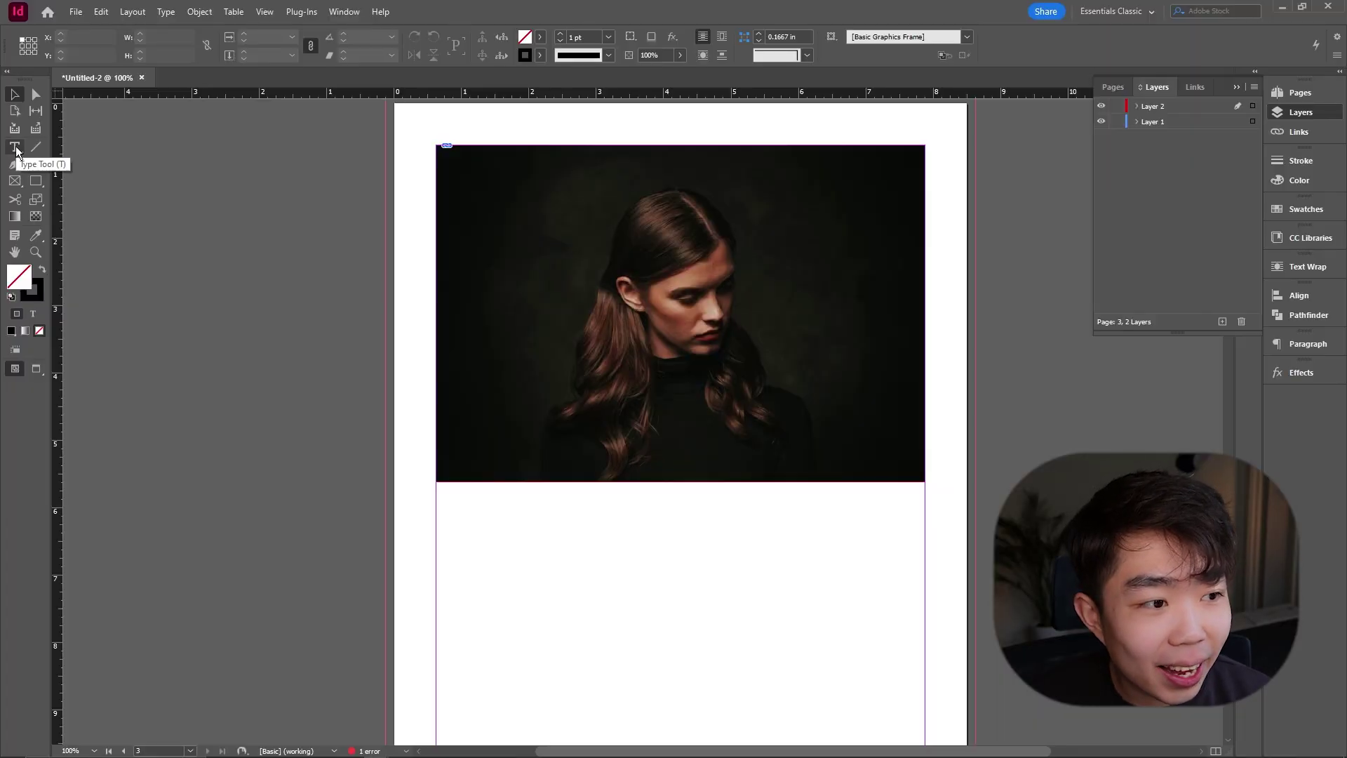
Draw a text frame about 1.92 x 1.36 in below the portrait photo and enter a capital V in it.
click(14, 147)
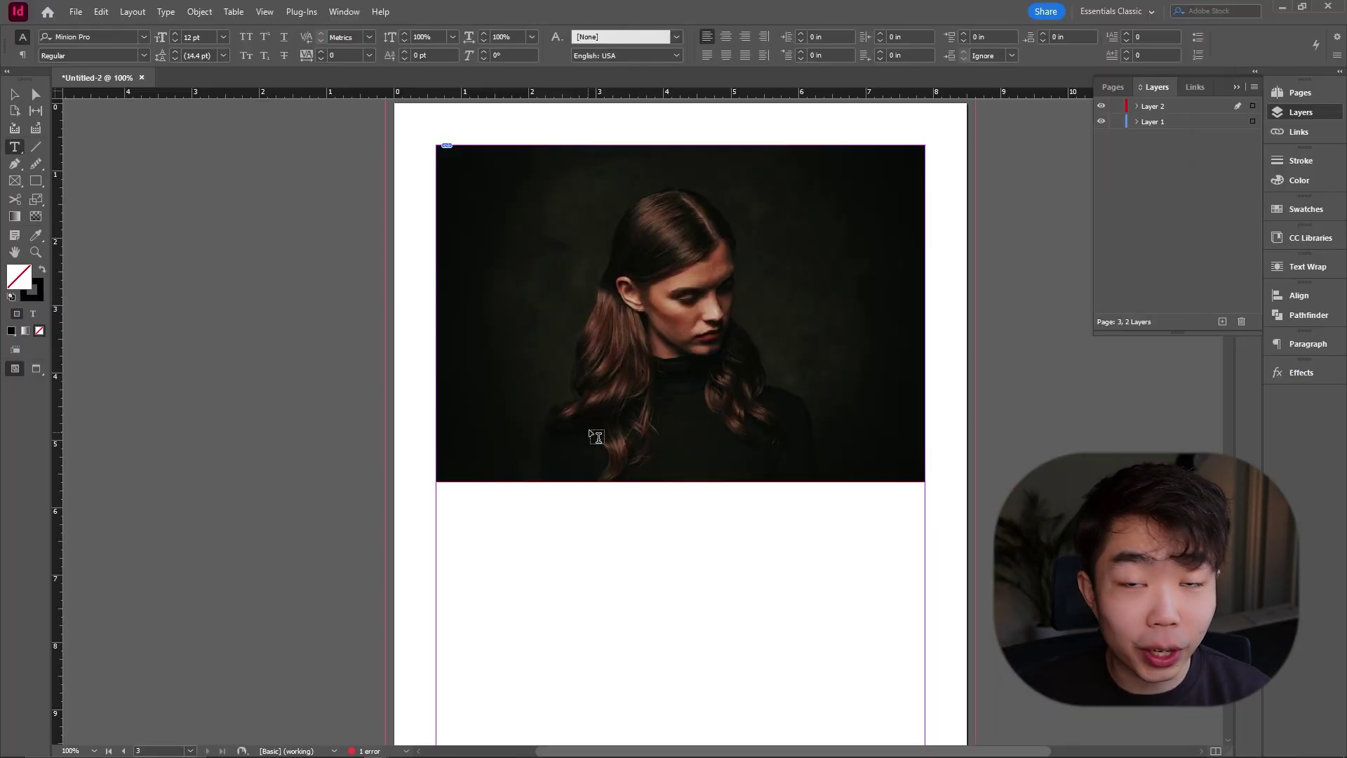
drag(504, 513, 633, 603)
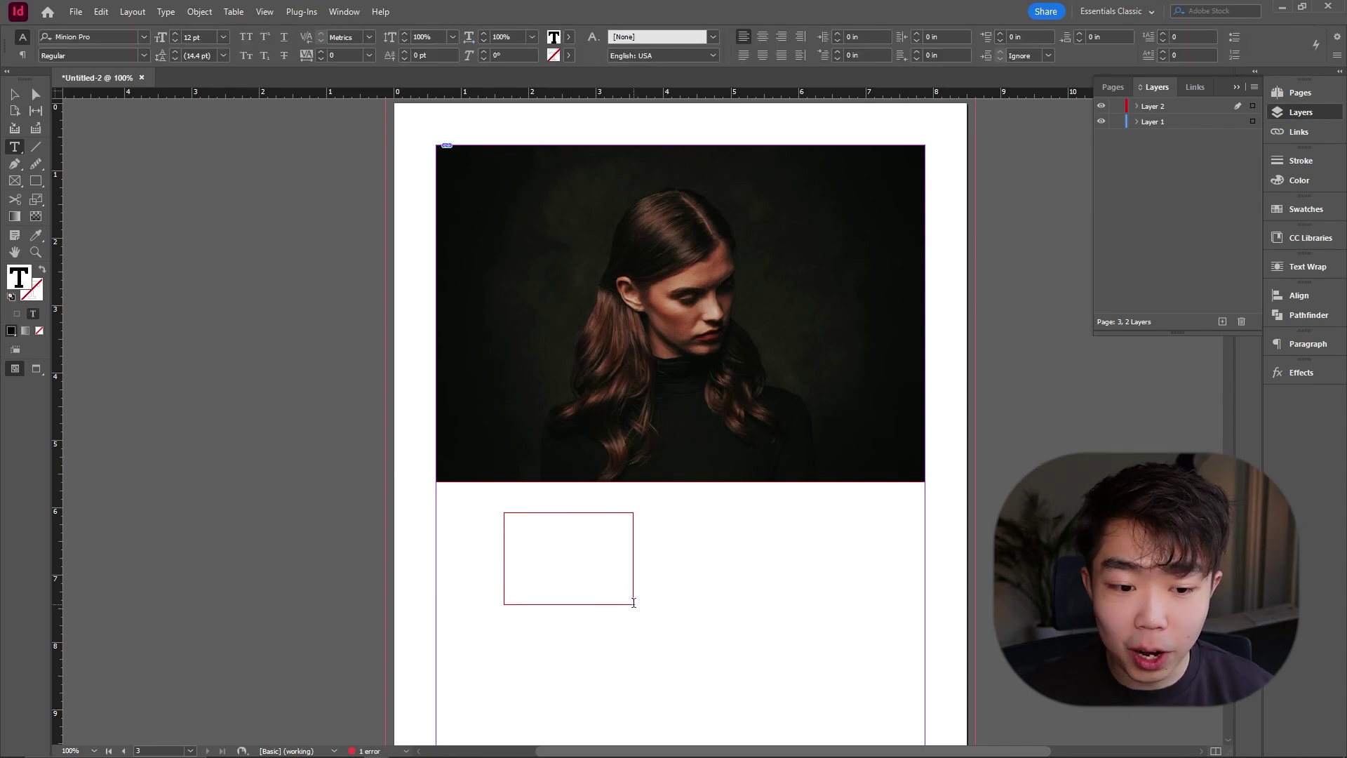
text(C)
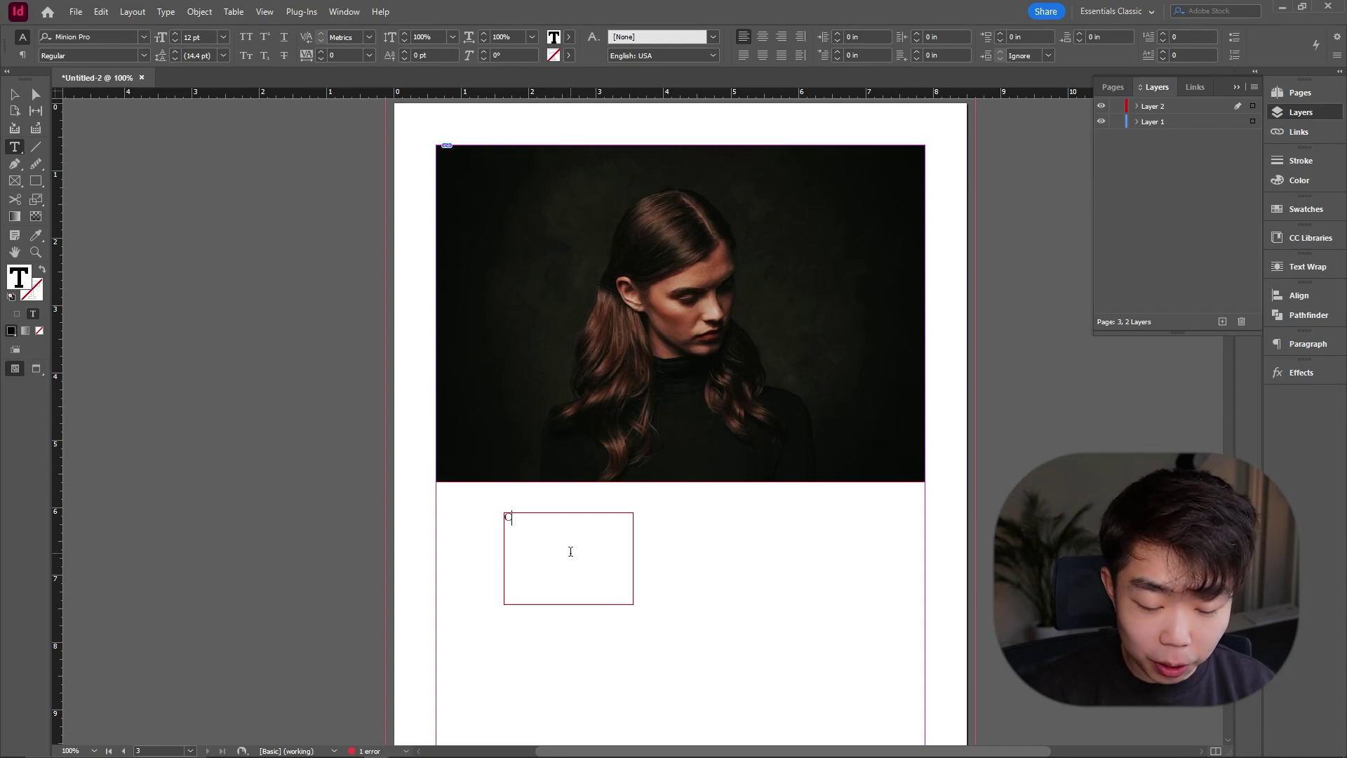
key(BackSpace)
text(V)
drag(528, 524, 456, 529)
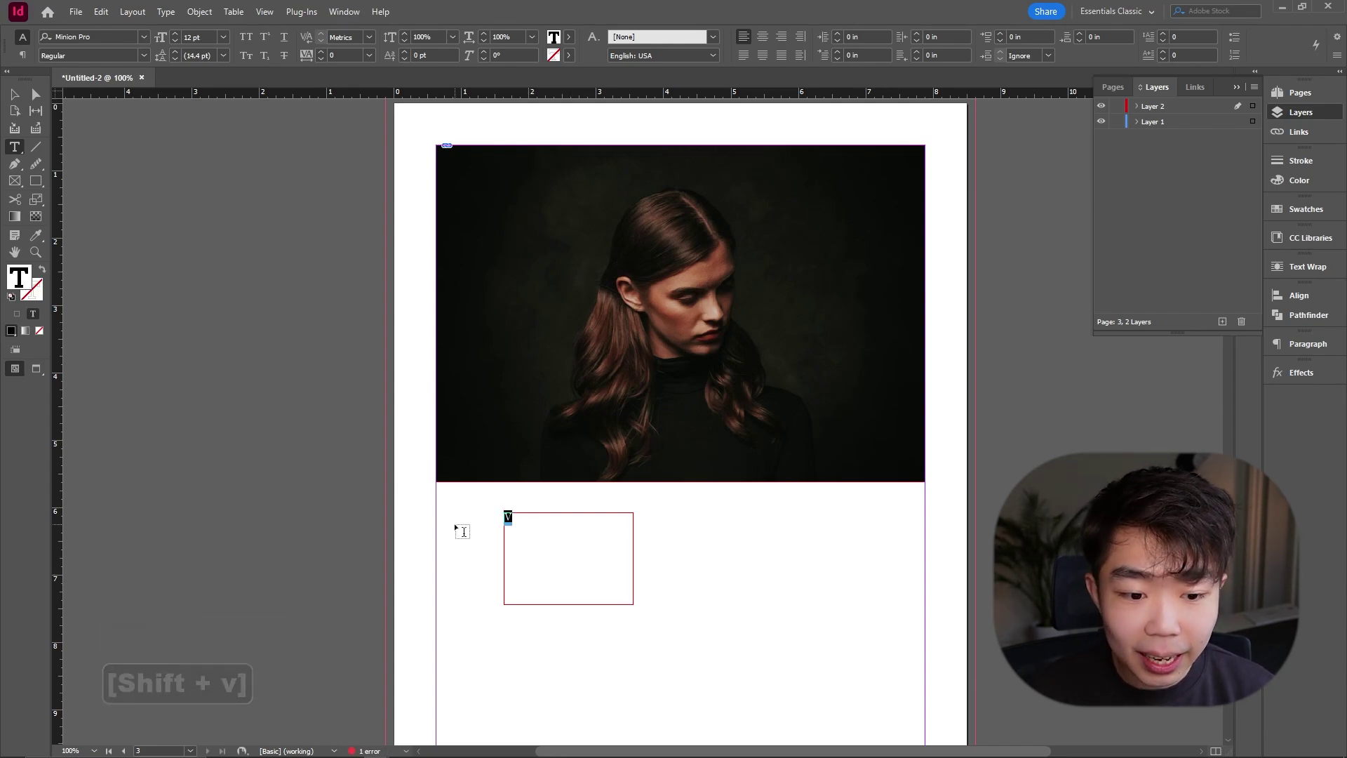
Convert the V in the text frame to outlines and select the resulting letter shape.
click(16, 93)
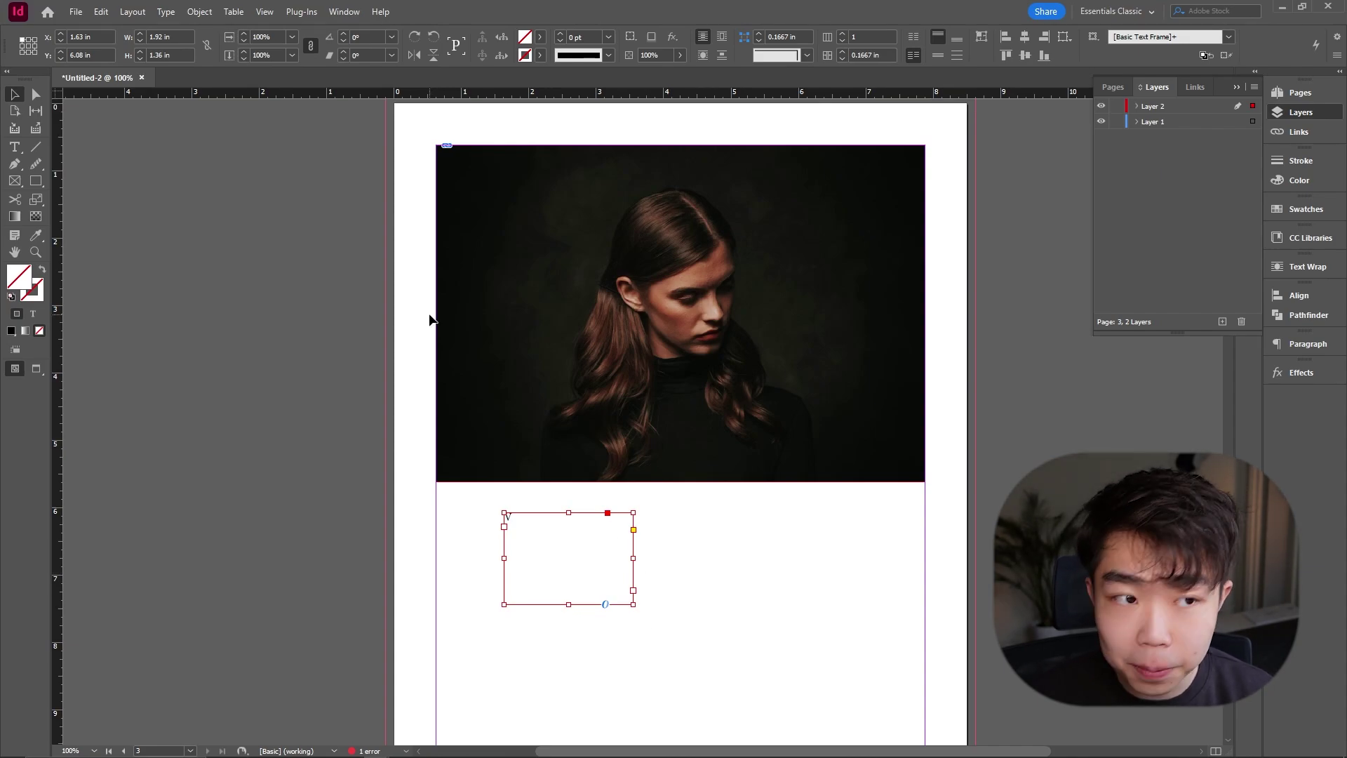
click(167, 11)
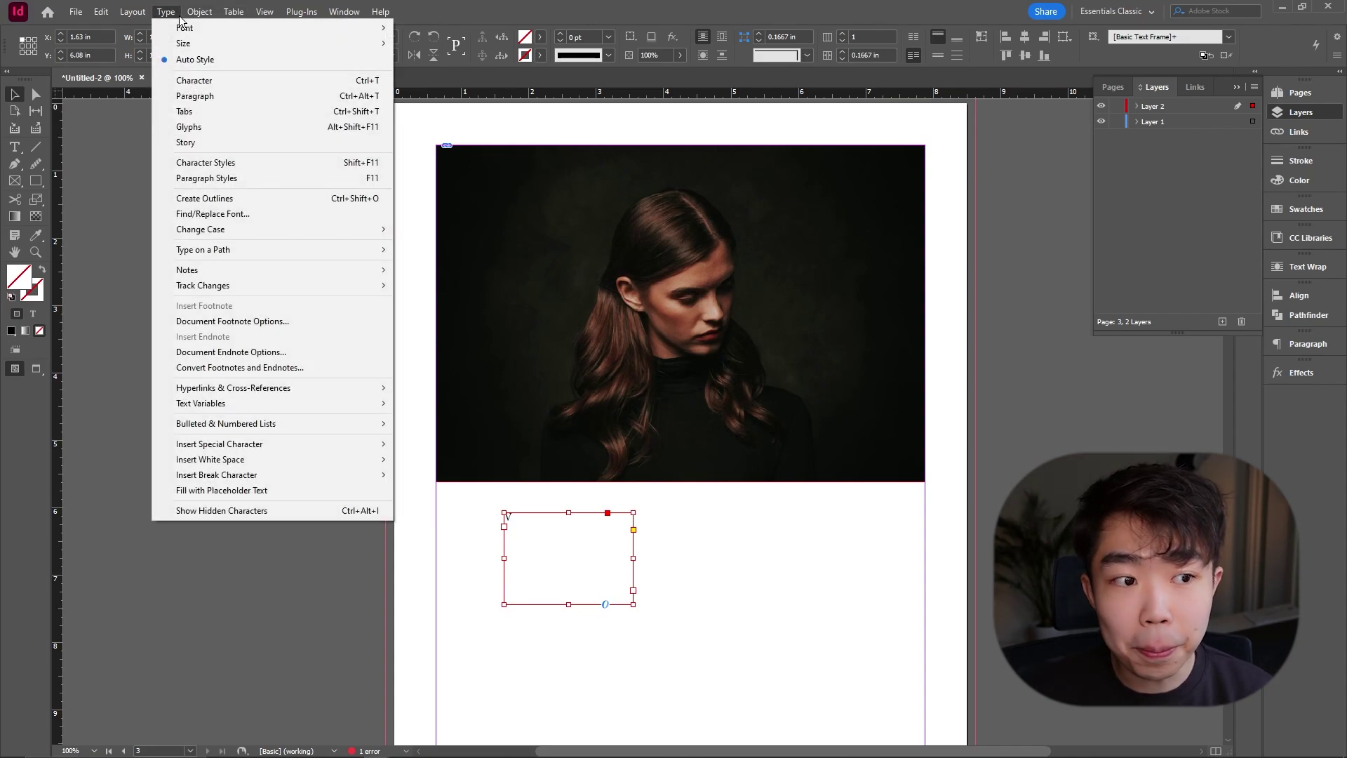
click(281, 204)
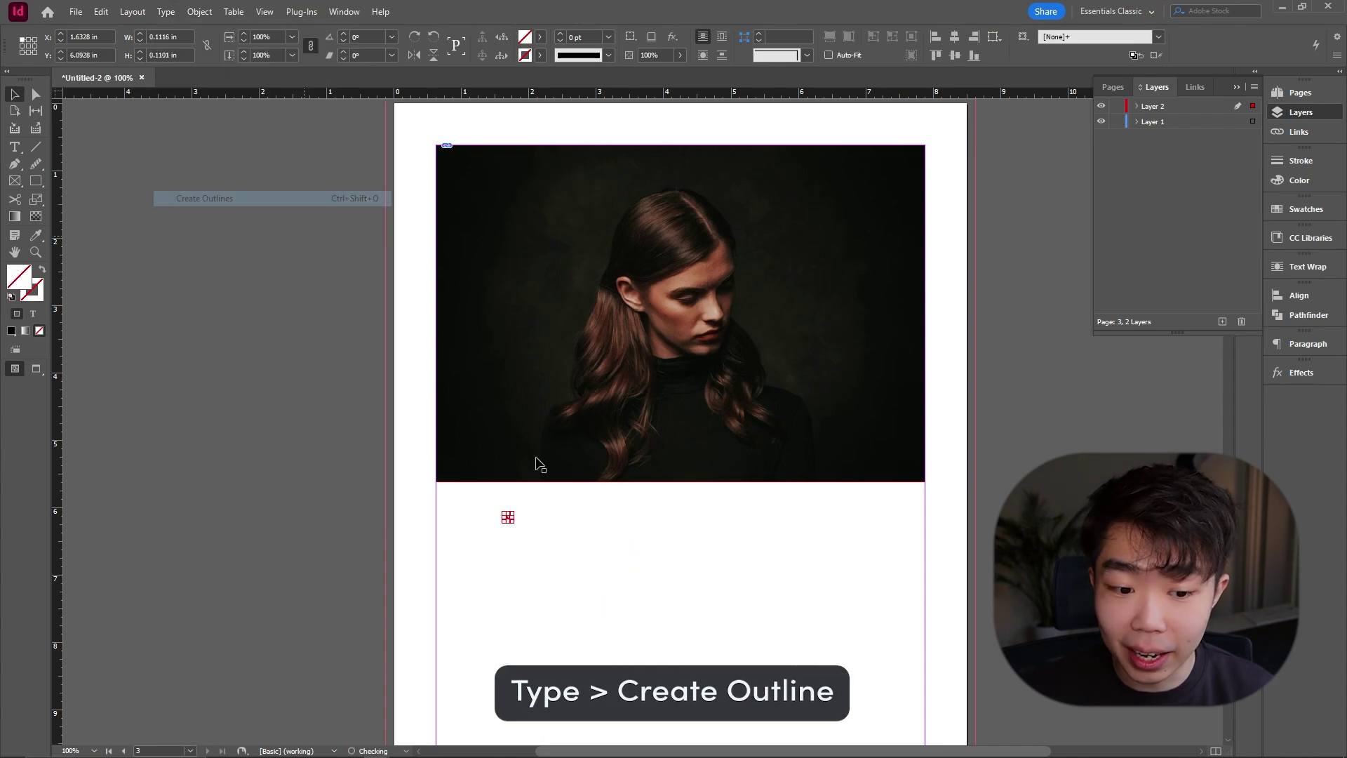
click(671, 560)
scroll(520, 517, up, 6)
click(445, 509)
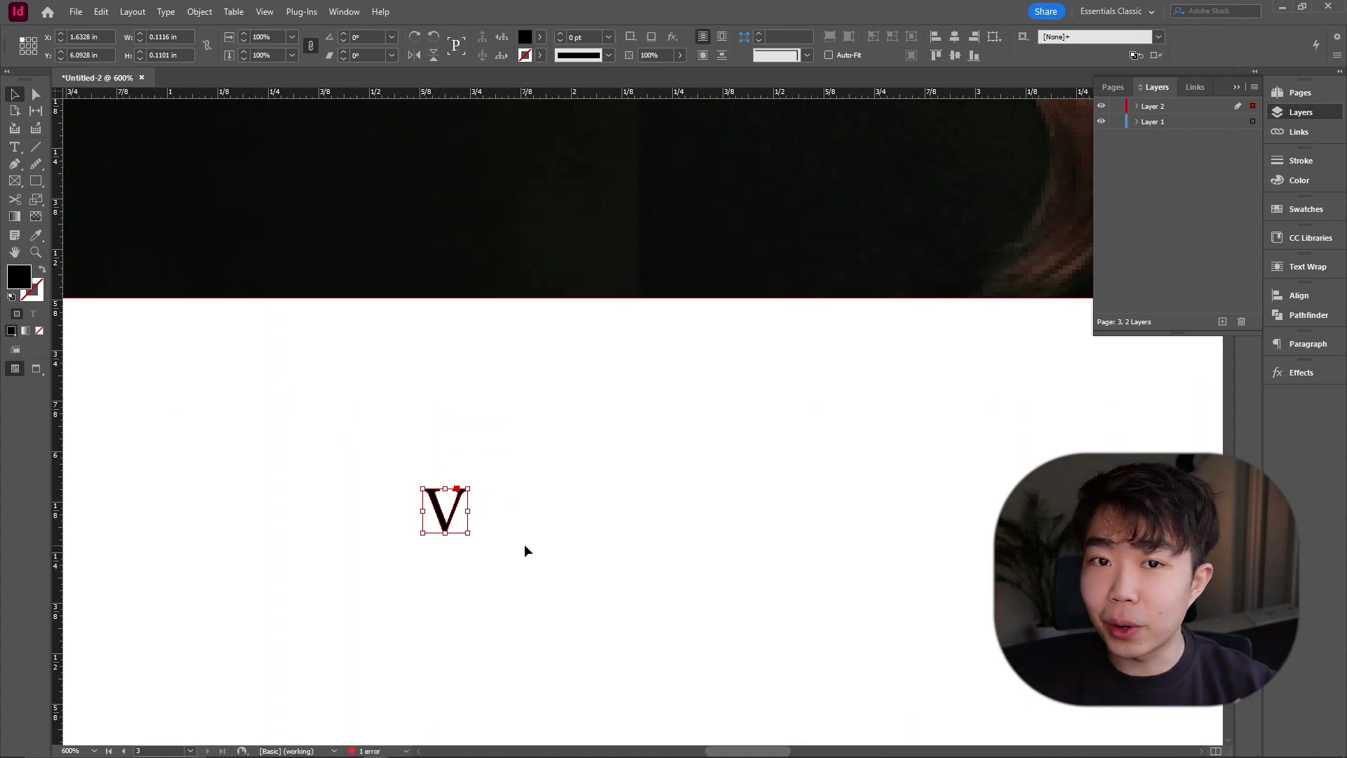
Enlarge the outlined V proportionally to about 1.81 x 1.79 in and move it so it overlaps the photo's lower edge.
scroll(493, 499, down, 4)
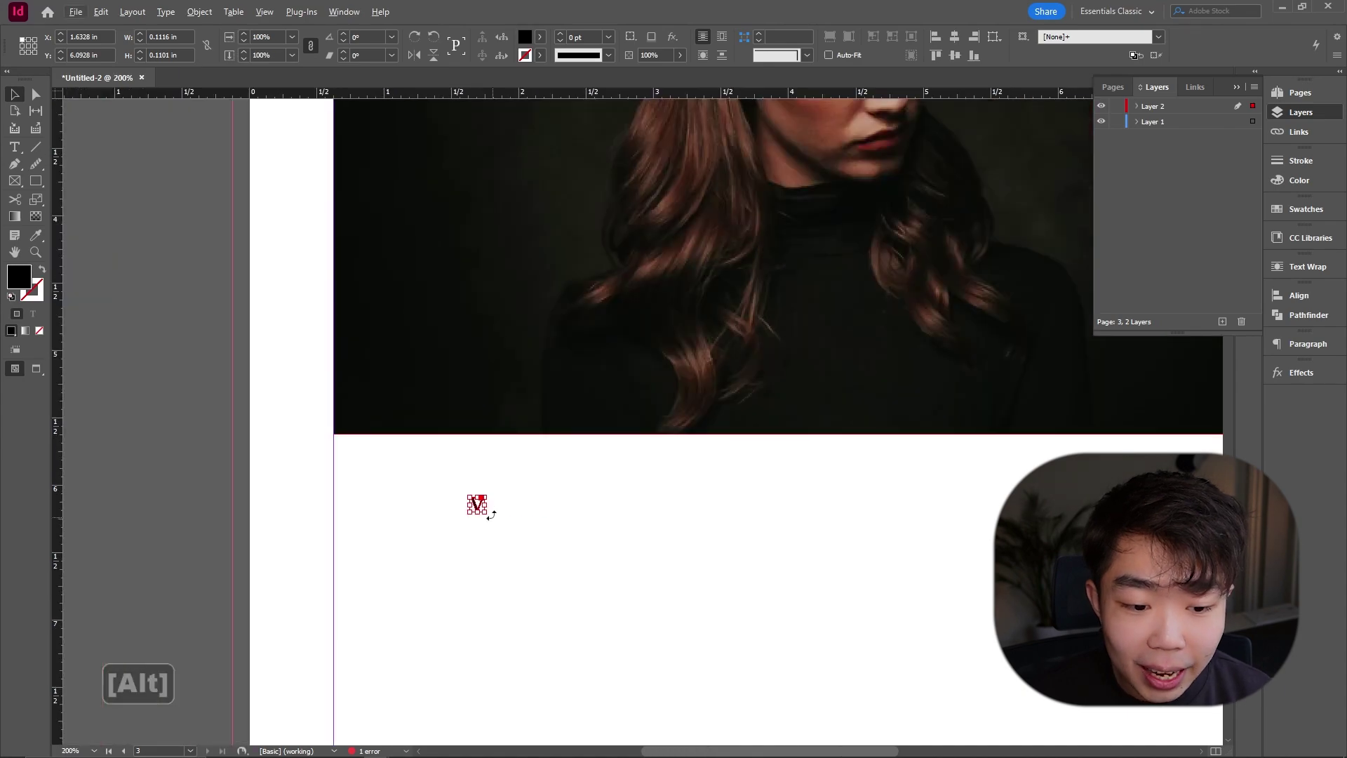
drag(483, 513, 640, 667)
scroll(698, 560, down, 2)
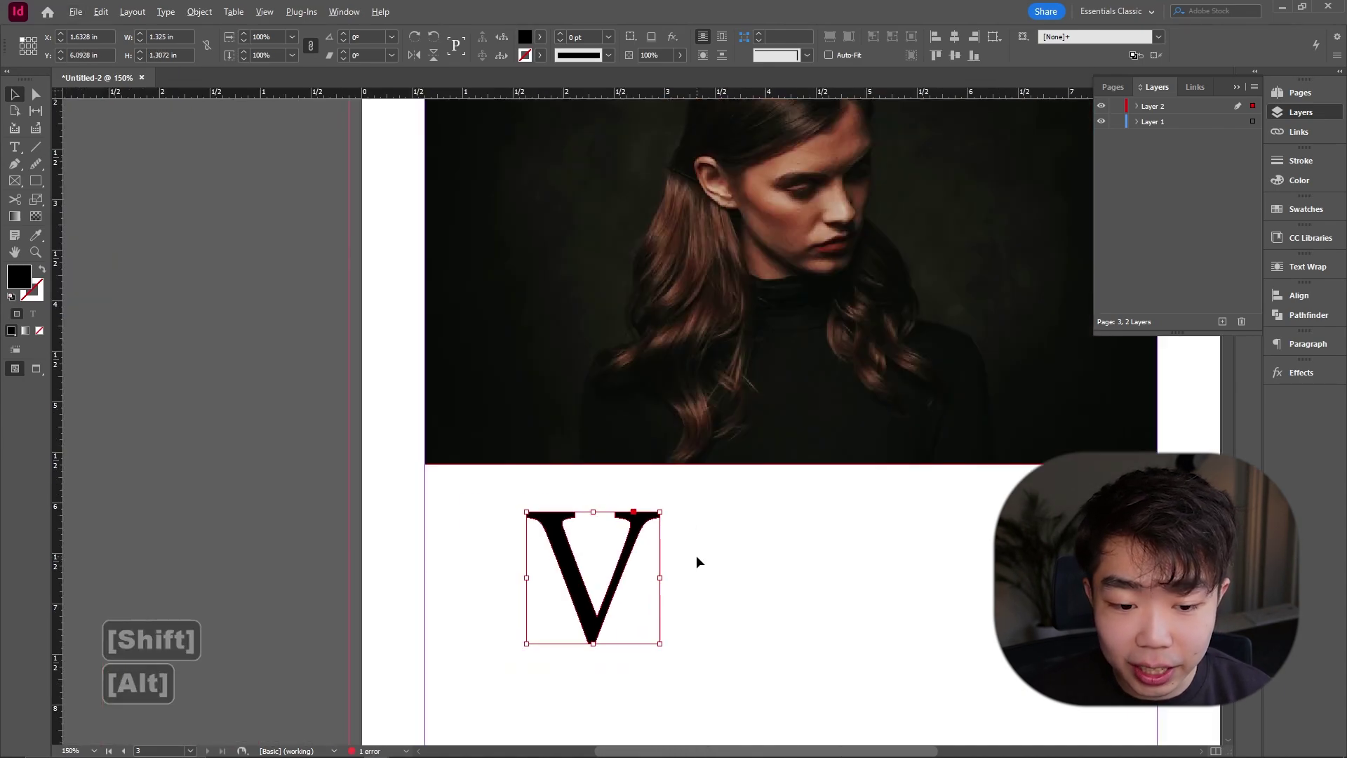
drag(698, 559, 692, 477)
scroll(620, 495, down, 1)
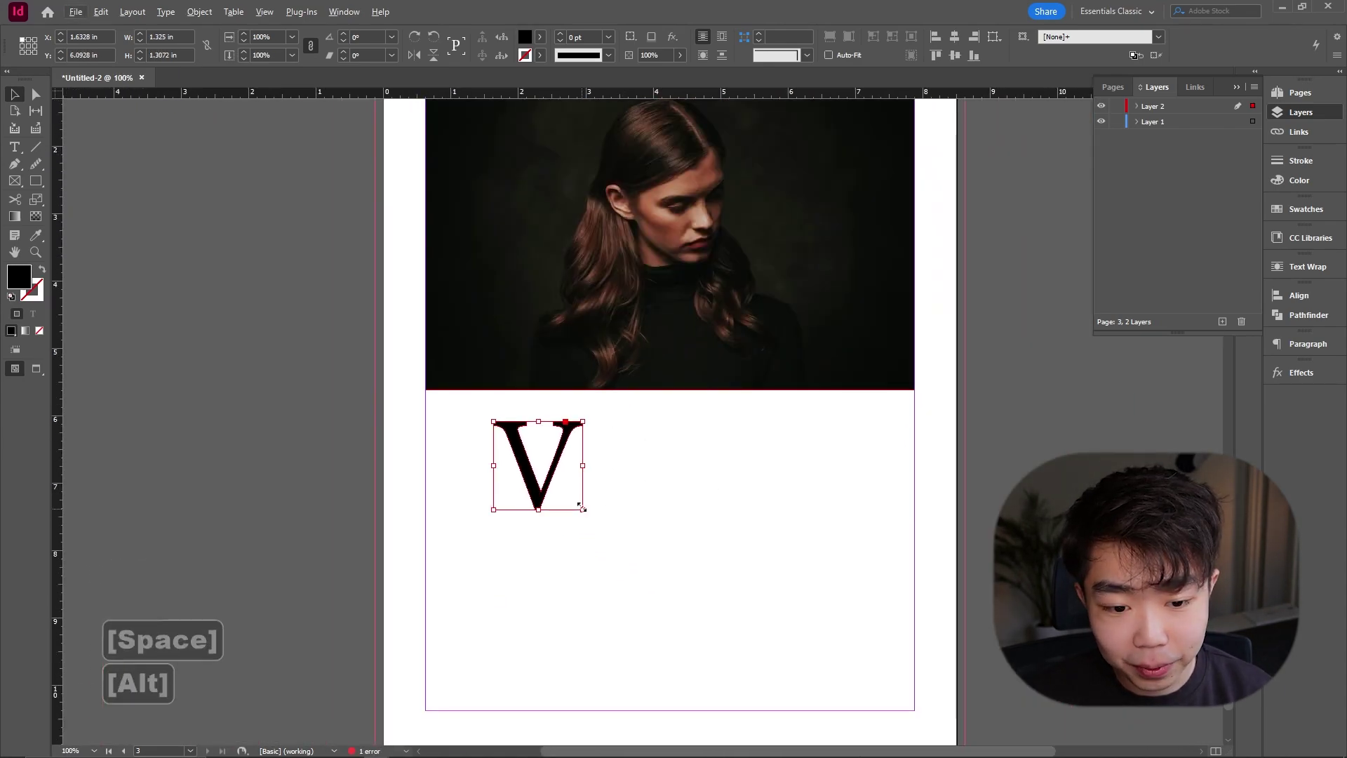
drag(580, 509, 537, 455)
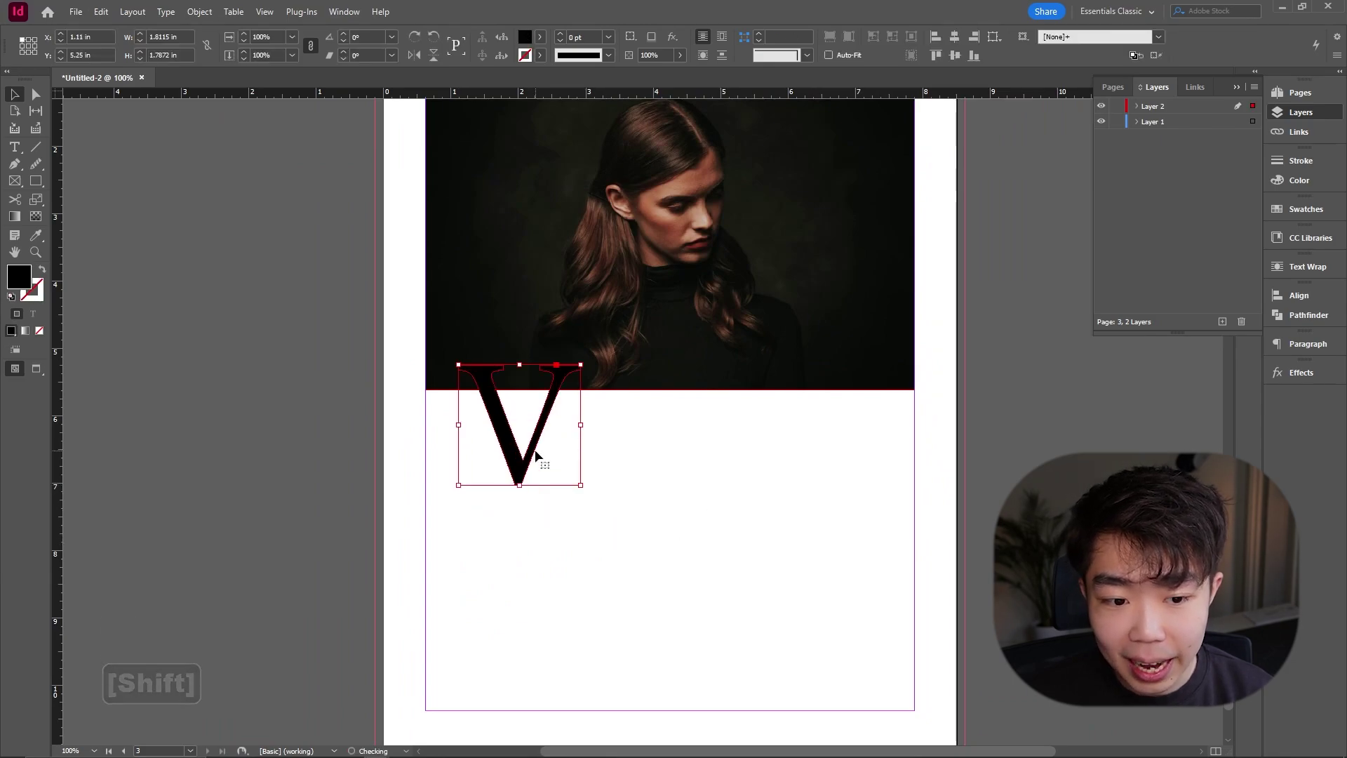
Fill the V with the red C=15 M=100 Y=100 K=0 swatch.
click(541, 38)
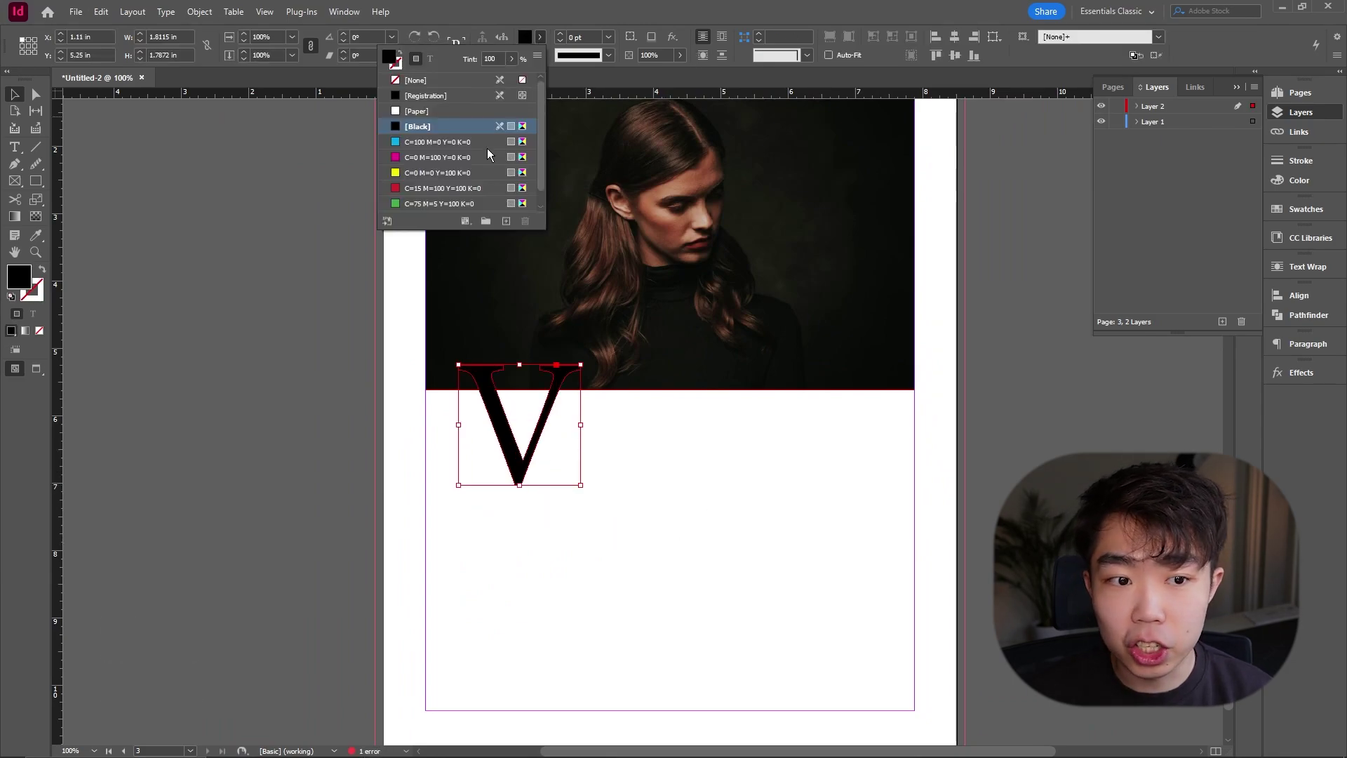
click(458, 188)
click(738, 475)
scroll(688, 435, down, 1)
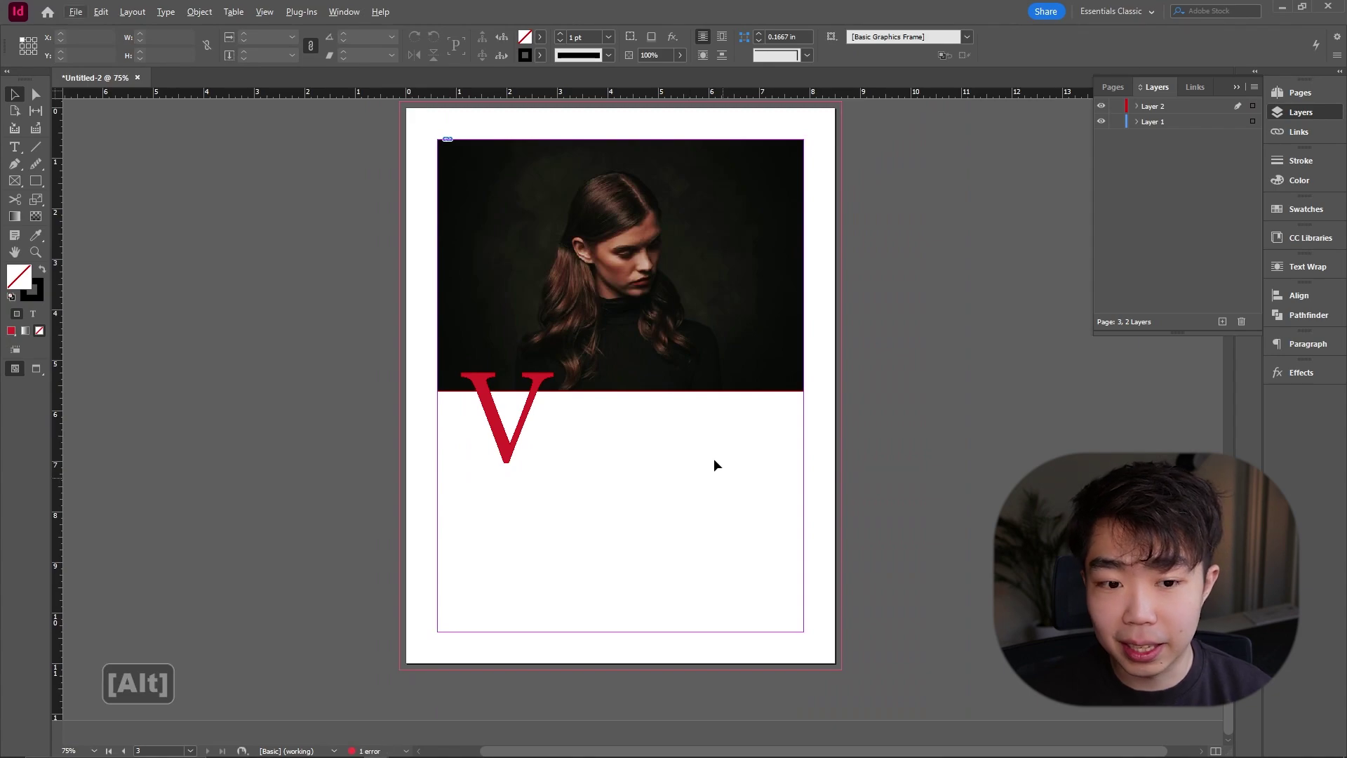
Enlarge the red V to about 2.83 x 2.79 in and place it over the photo's lower-left corner.
click(552, 443)
drag(559, 472, 605, 513)
drag(558, 460, 540, 451)
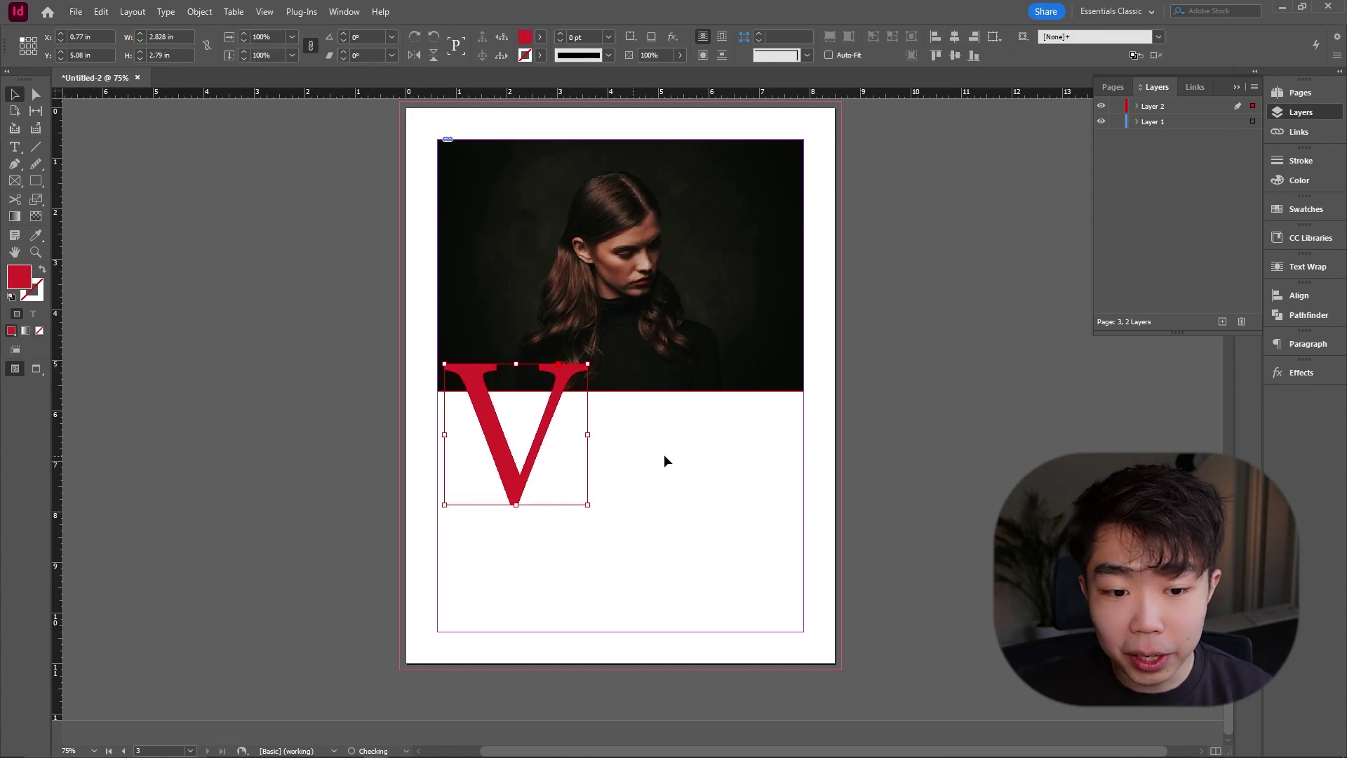
click(665, 460)
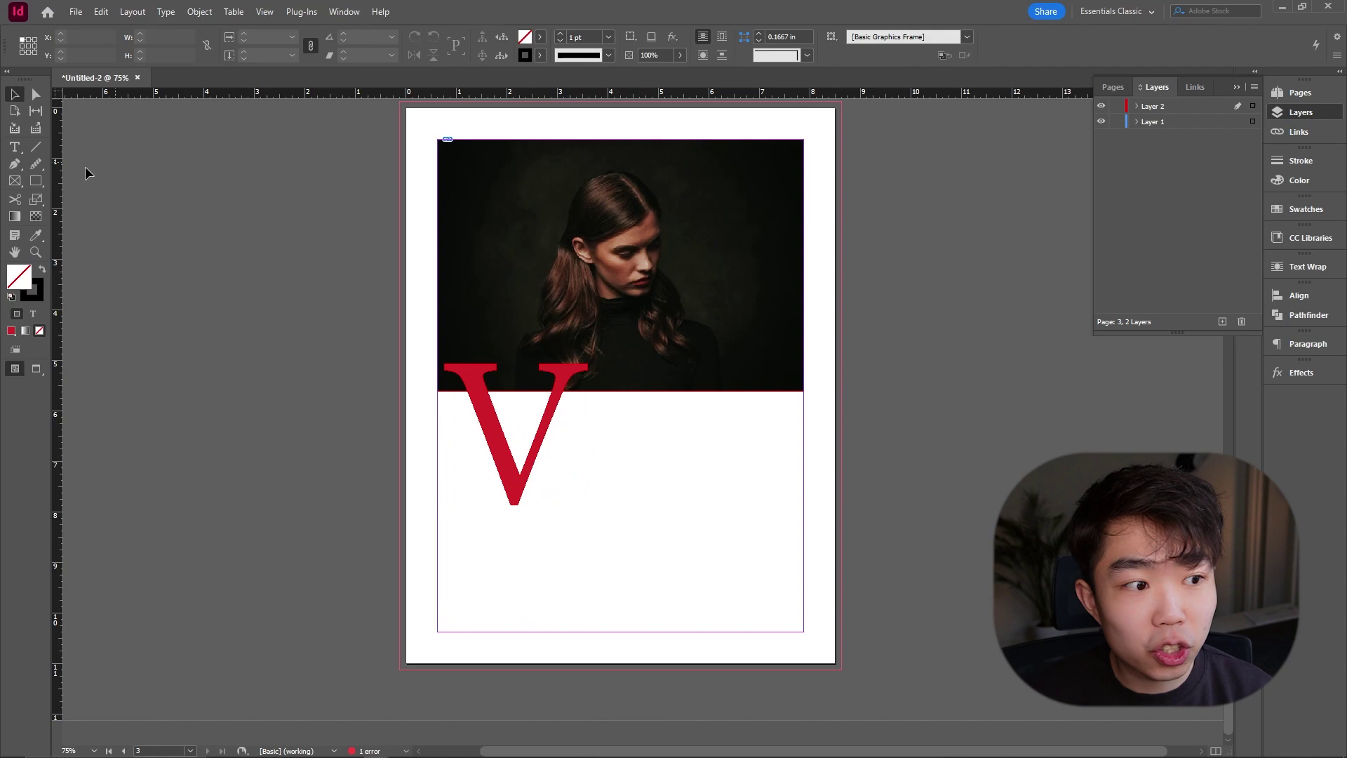
Draw a text frame about 5.07 x 2.68 in below the photo, overlapping the V, and fill it with placeholder text.
click(16, 148)
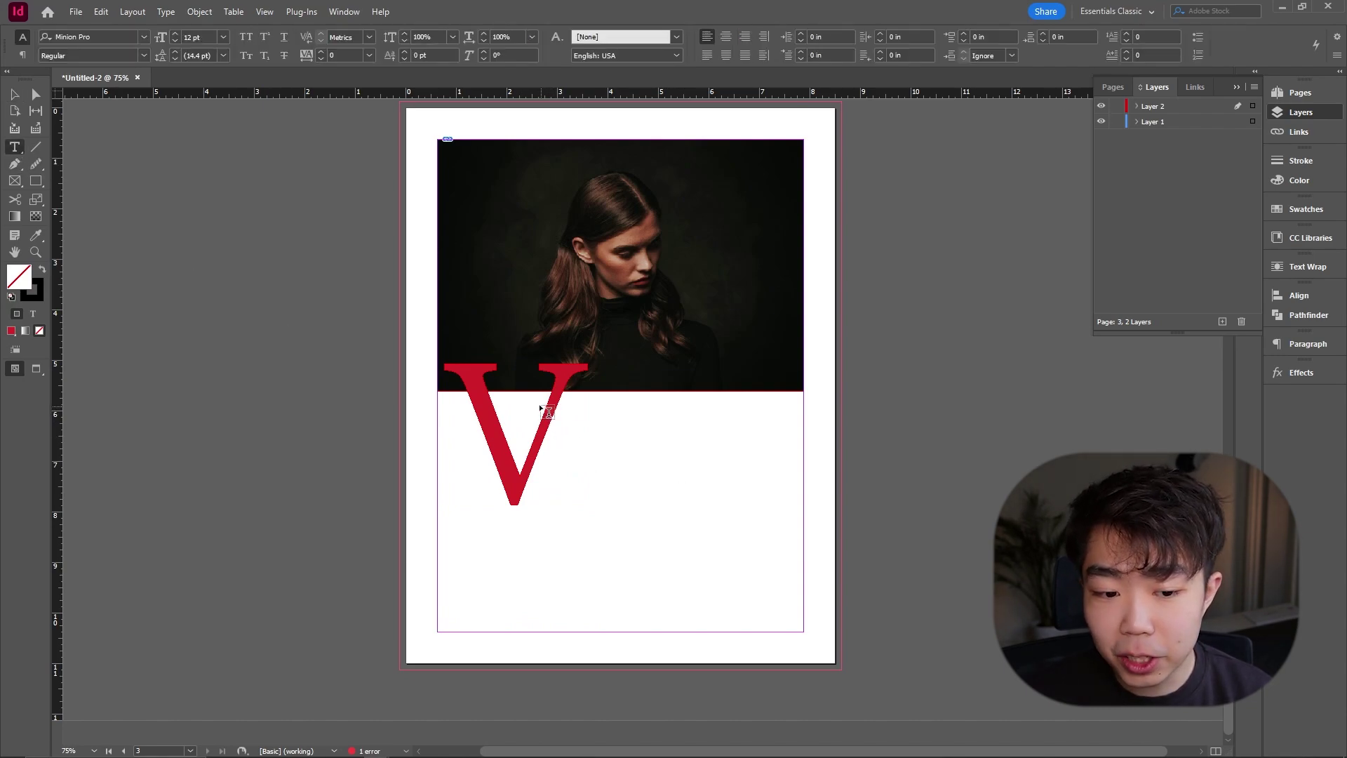
drag(533, 400, 789, 536)
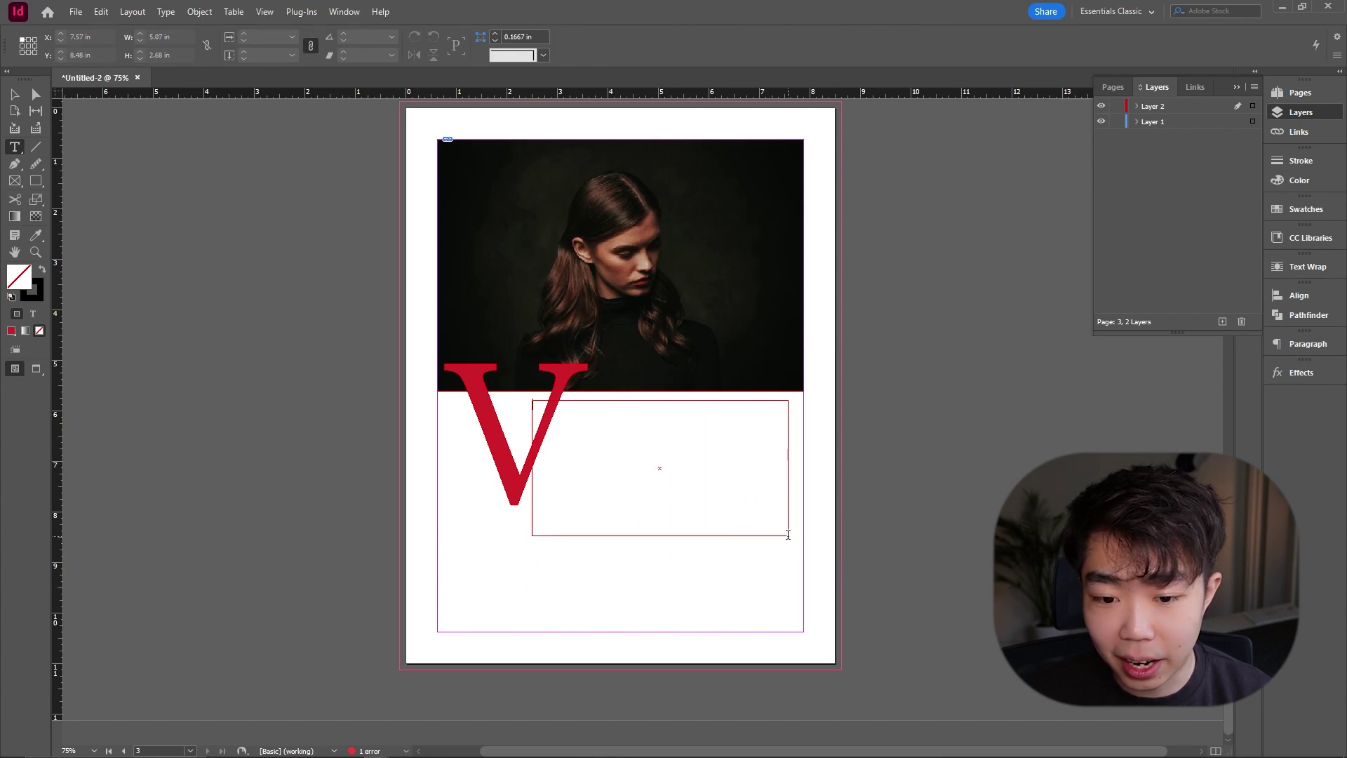
right_click(723, 435)
click(772, 293)
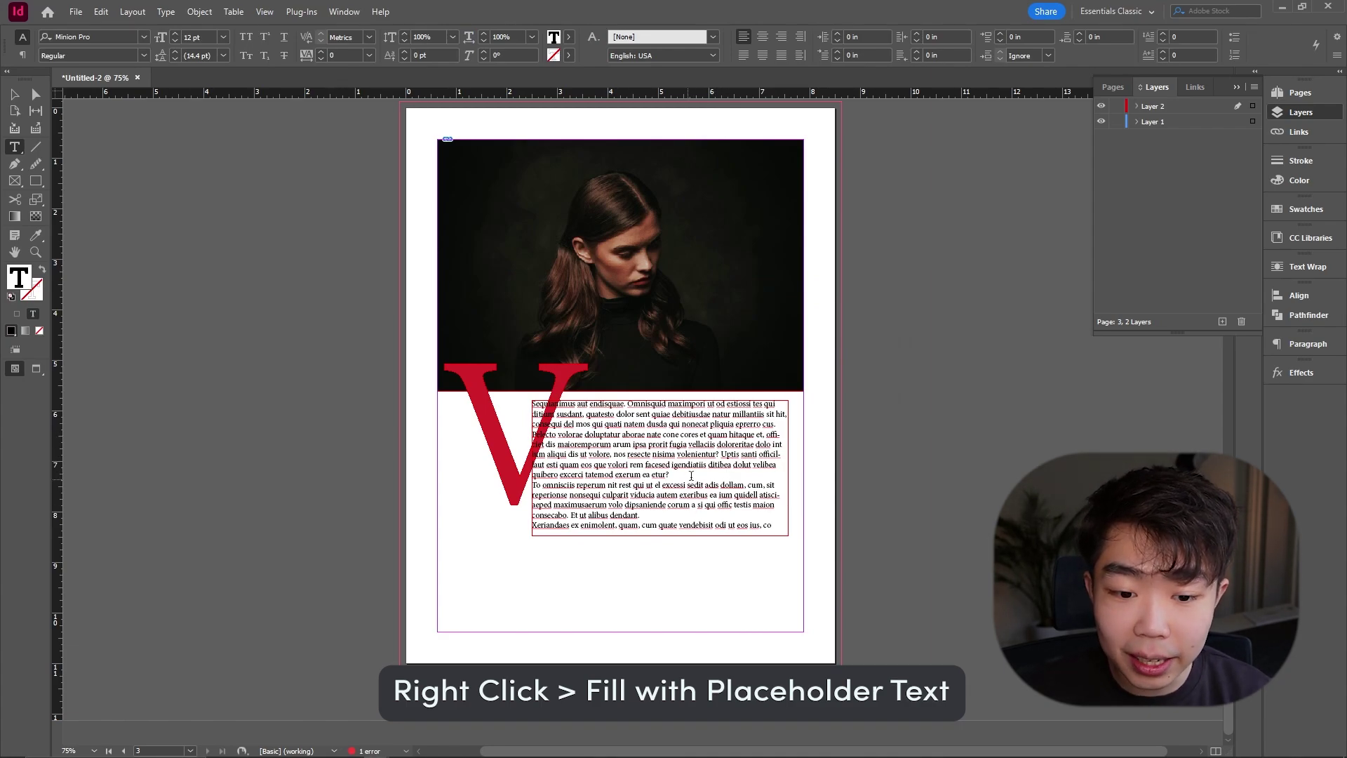
click(14, 94)
click(1008, 400)
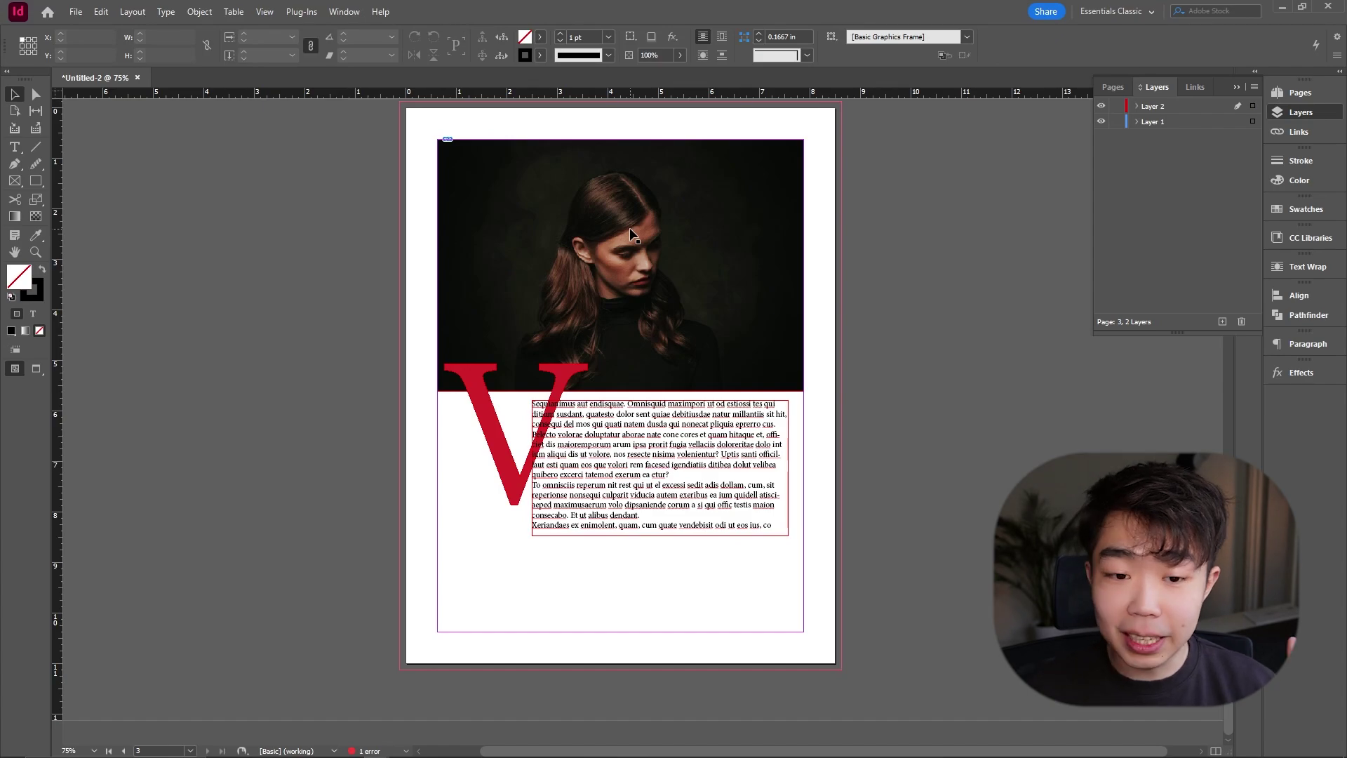
Move the V and the placeholder text frame together straight down to the lower margin area of the page.
click(663, 435)
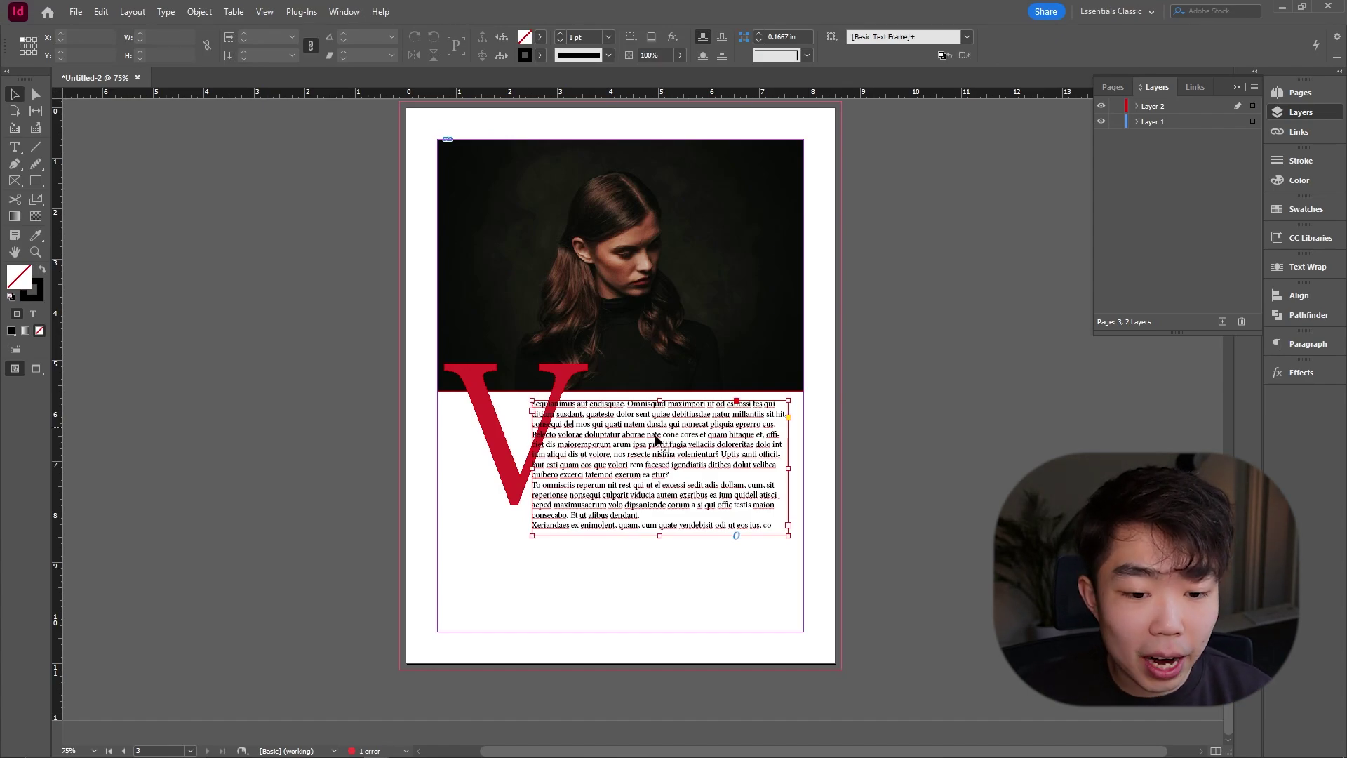
shift+click(516, 485)
drag(516, 484, 515, 574)
click(907, 523)
Extend the photo frame downward to about 6.715 in tall, fill it proportionally with the image, and preview the page.
click(632, 386)
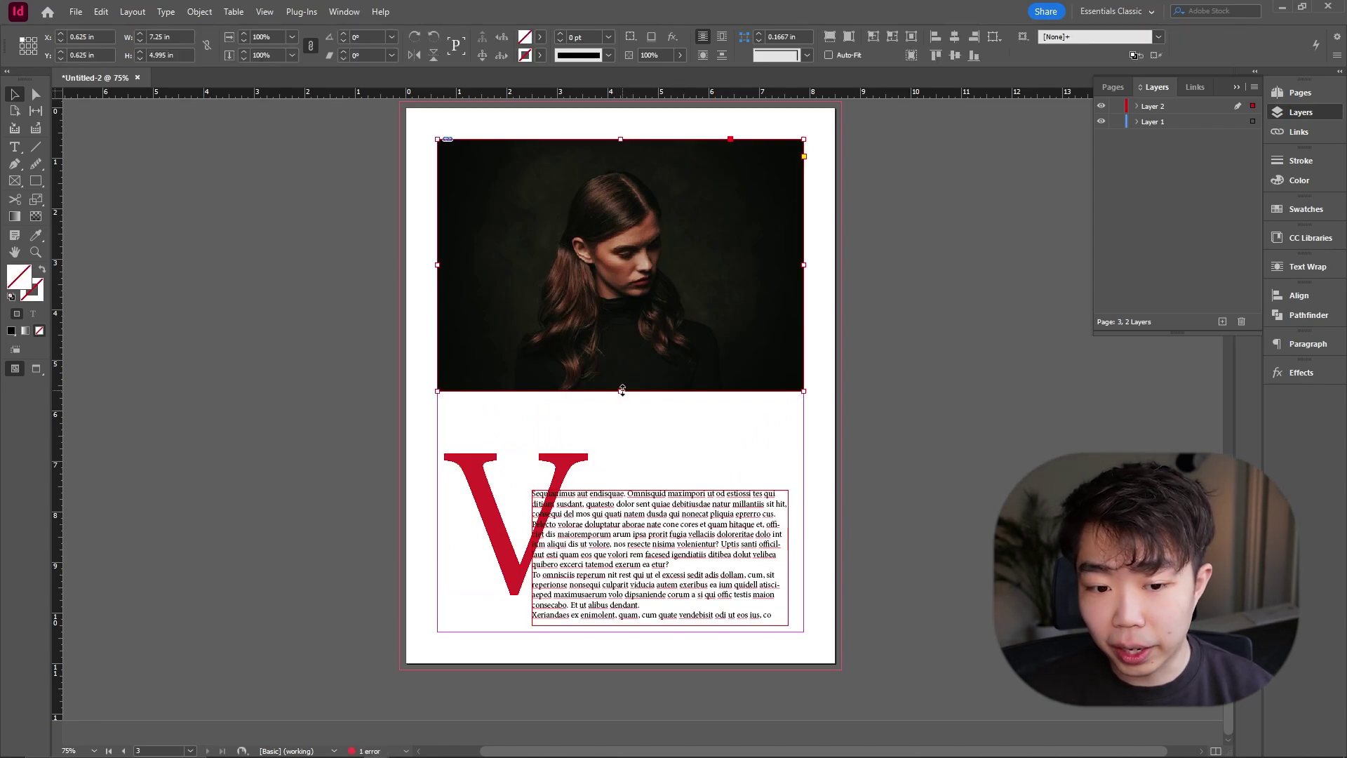
drag(620, 391, 630, 478)
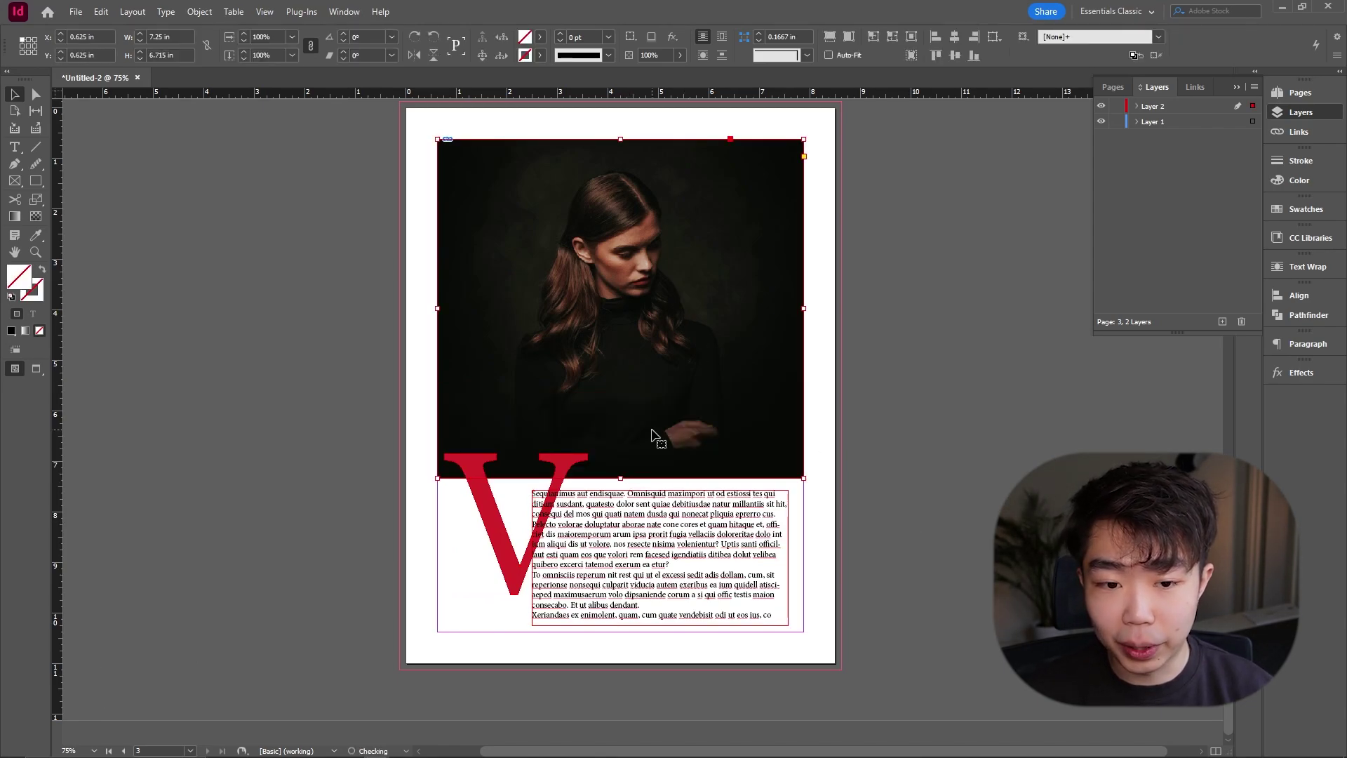
key(ctrl+alt+shift+c)
click(868, 345)
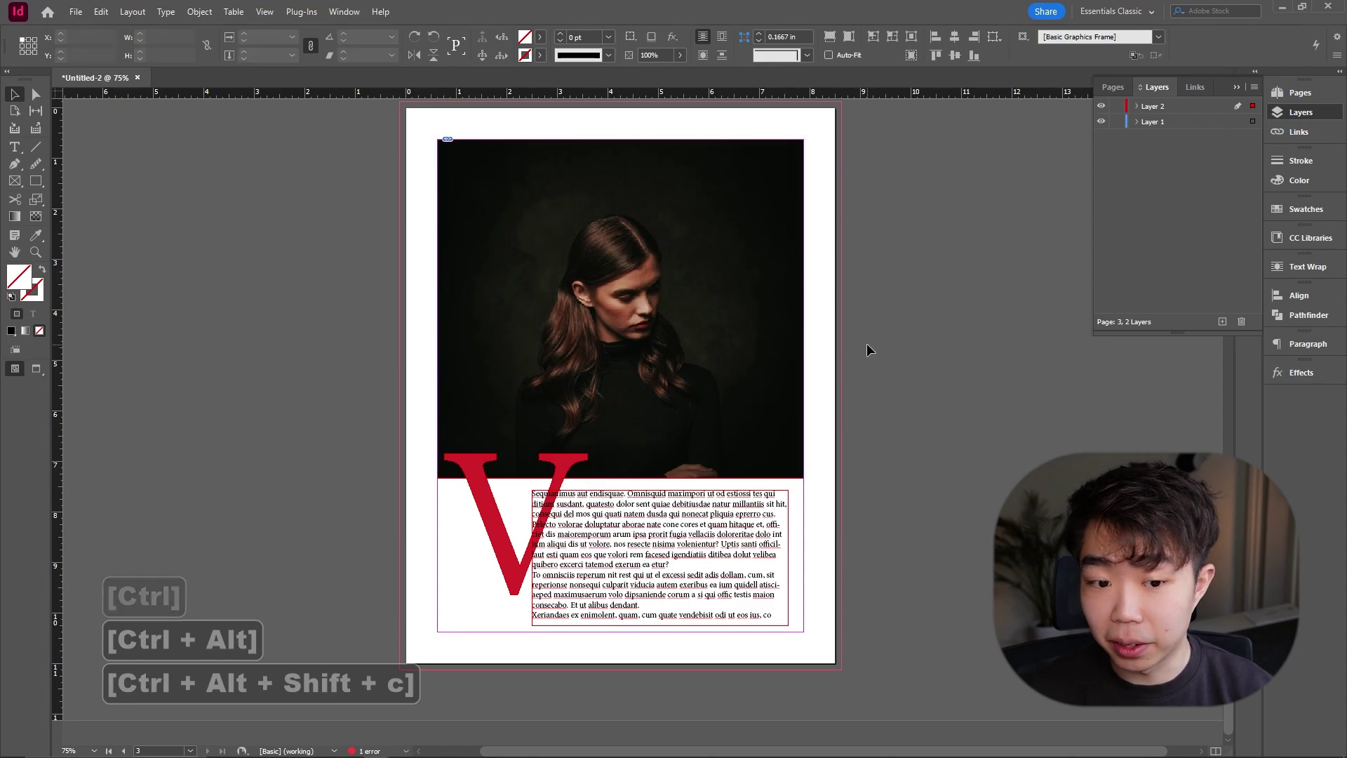
key(w)
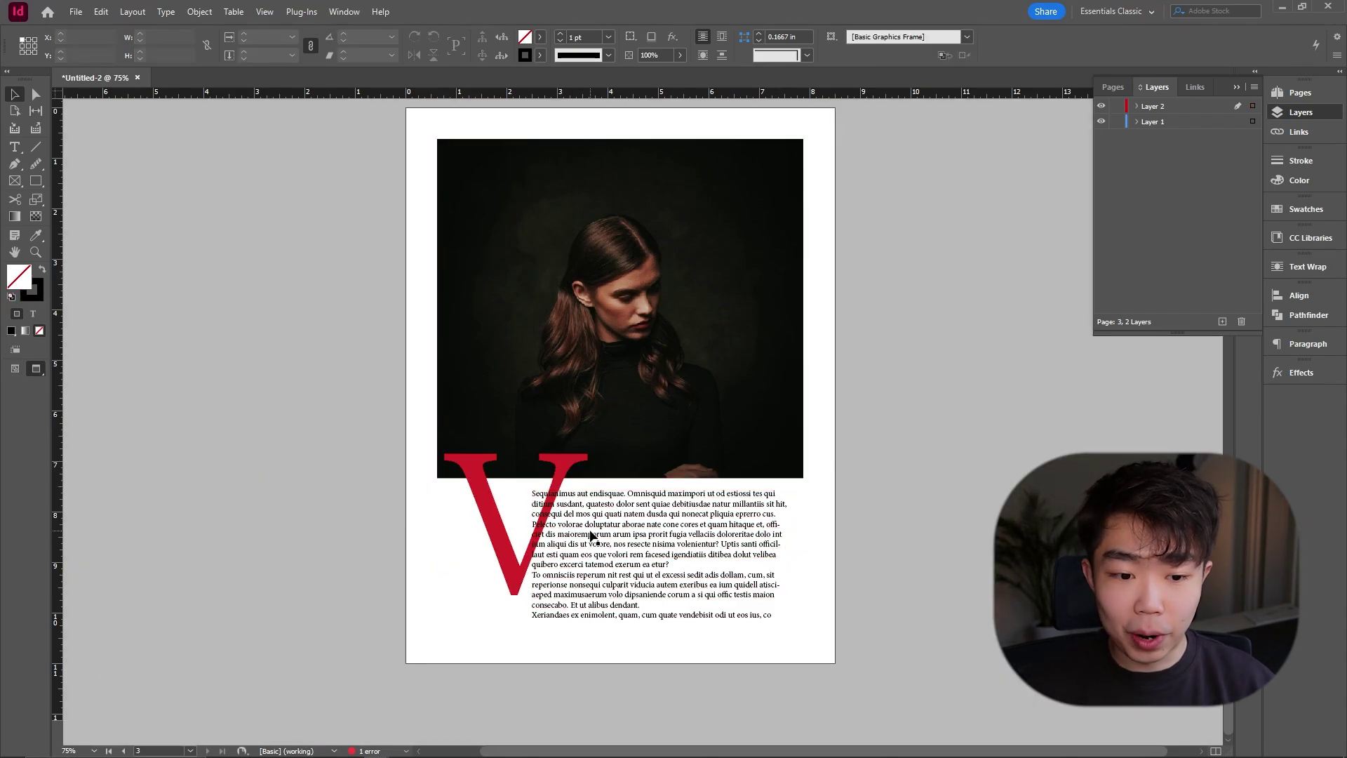
Apply a text wrap to the V so the placeholder text follows the letter's object shape.
scroll(555, 514, up, 3)
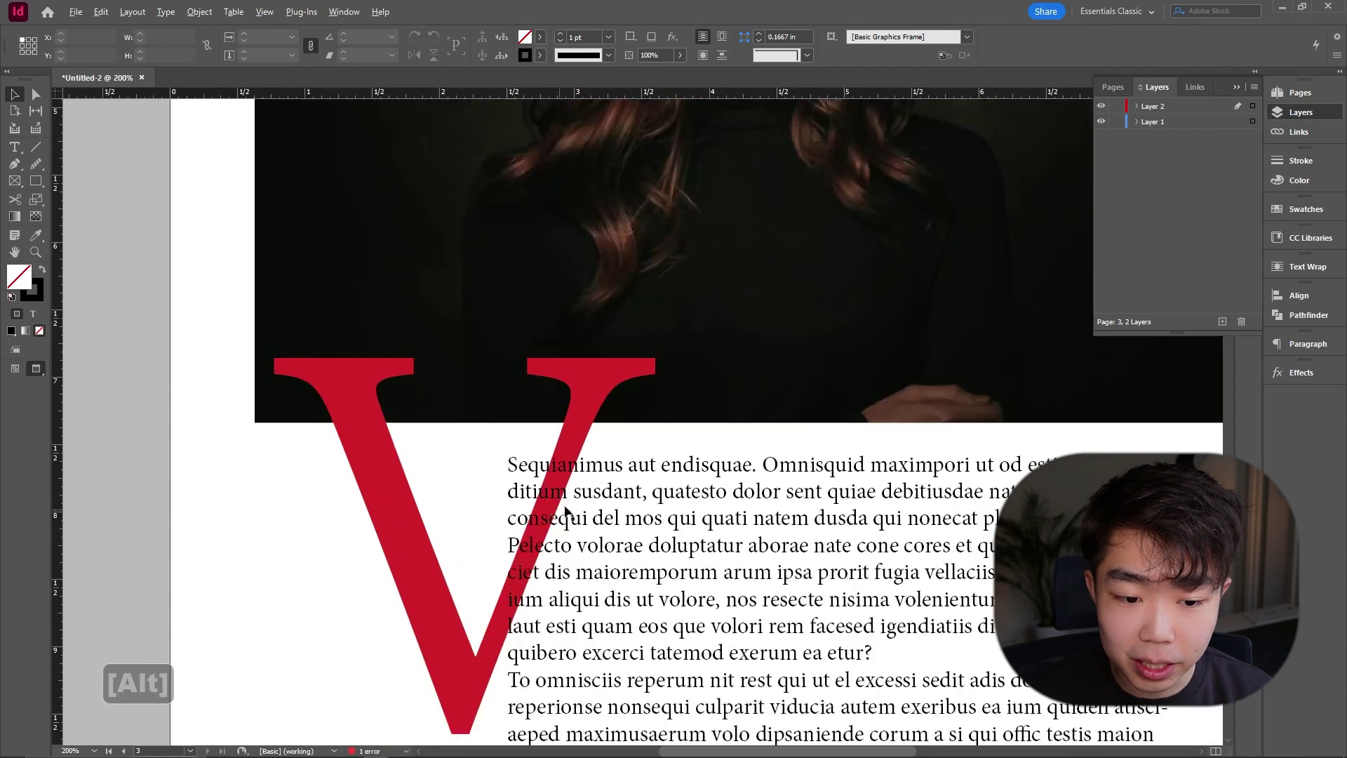
scroll(537, 501, down, 3)
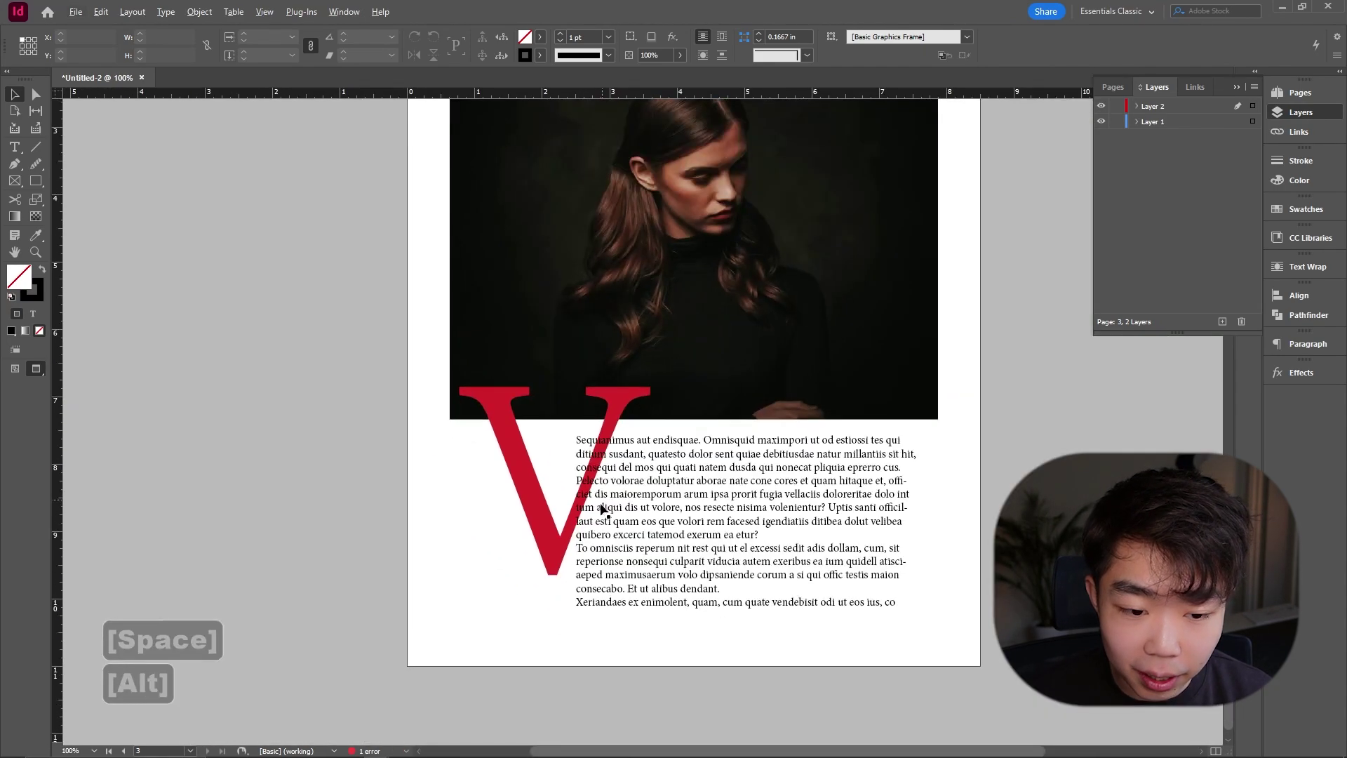
click(539, 465)
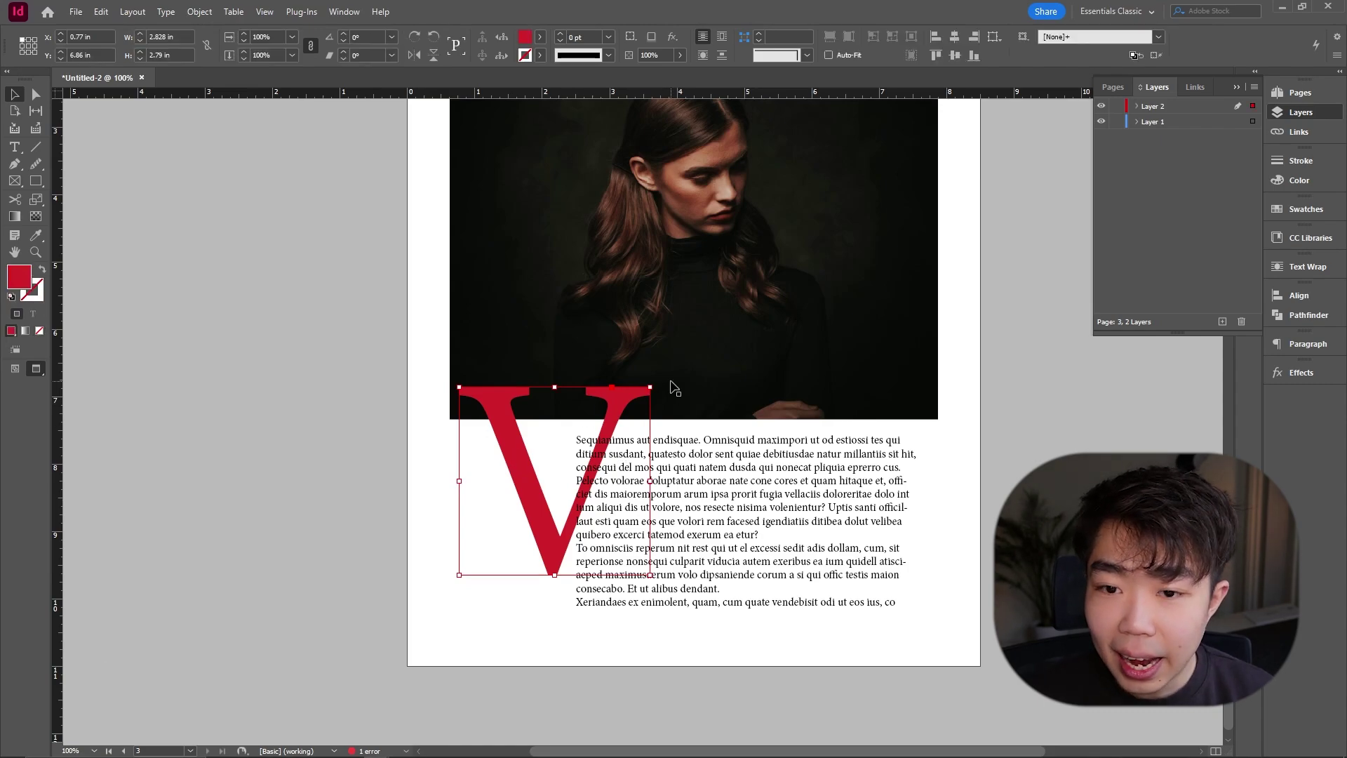
click(345, 12)
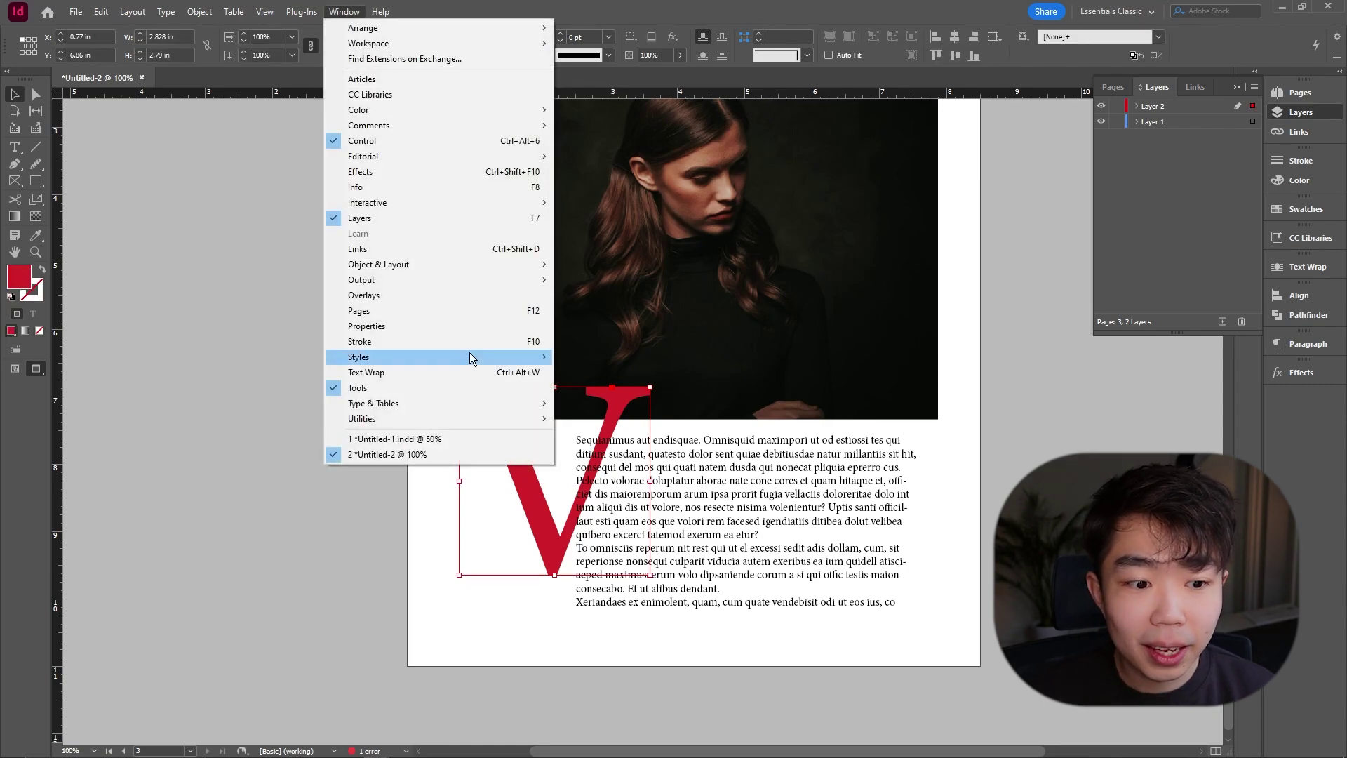
click(417, 370)
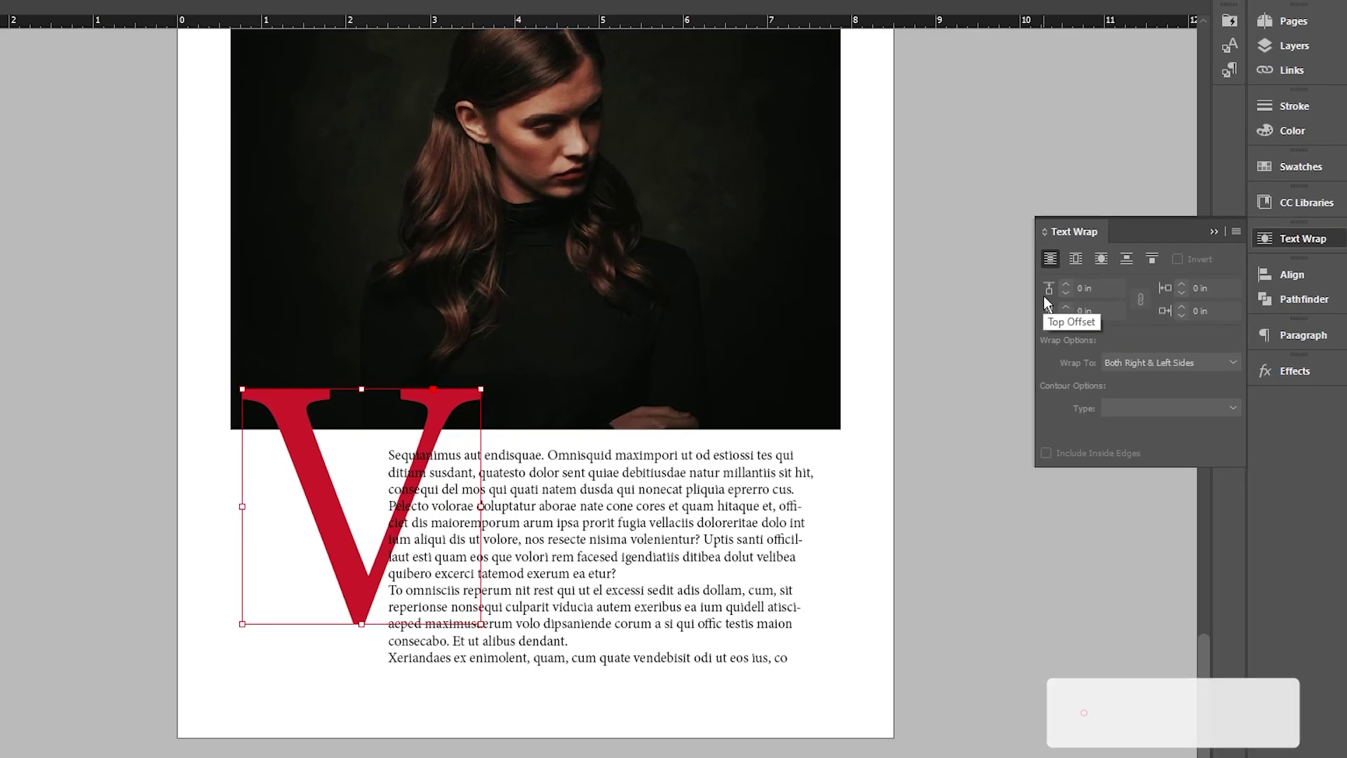
click(1101, 259)
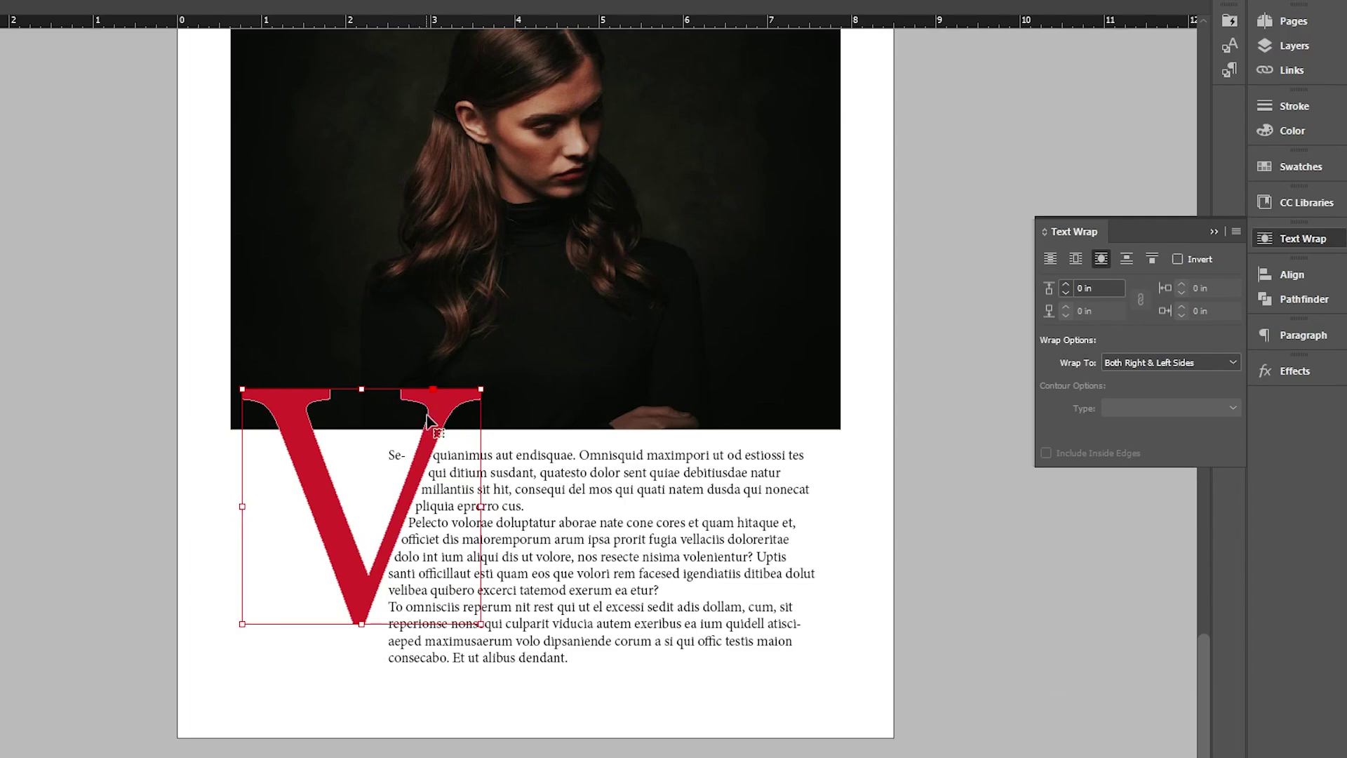
Set the V's text wrap offset to 0.25 in and switch its wrap to the bounding box.
click(1066, 284)
click(1066, 284)
click(1065, 284)
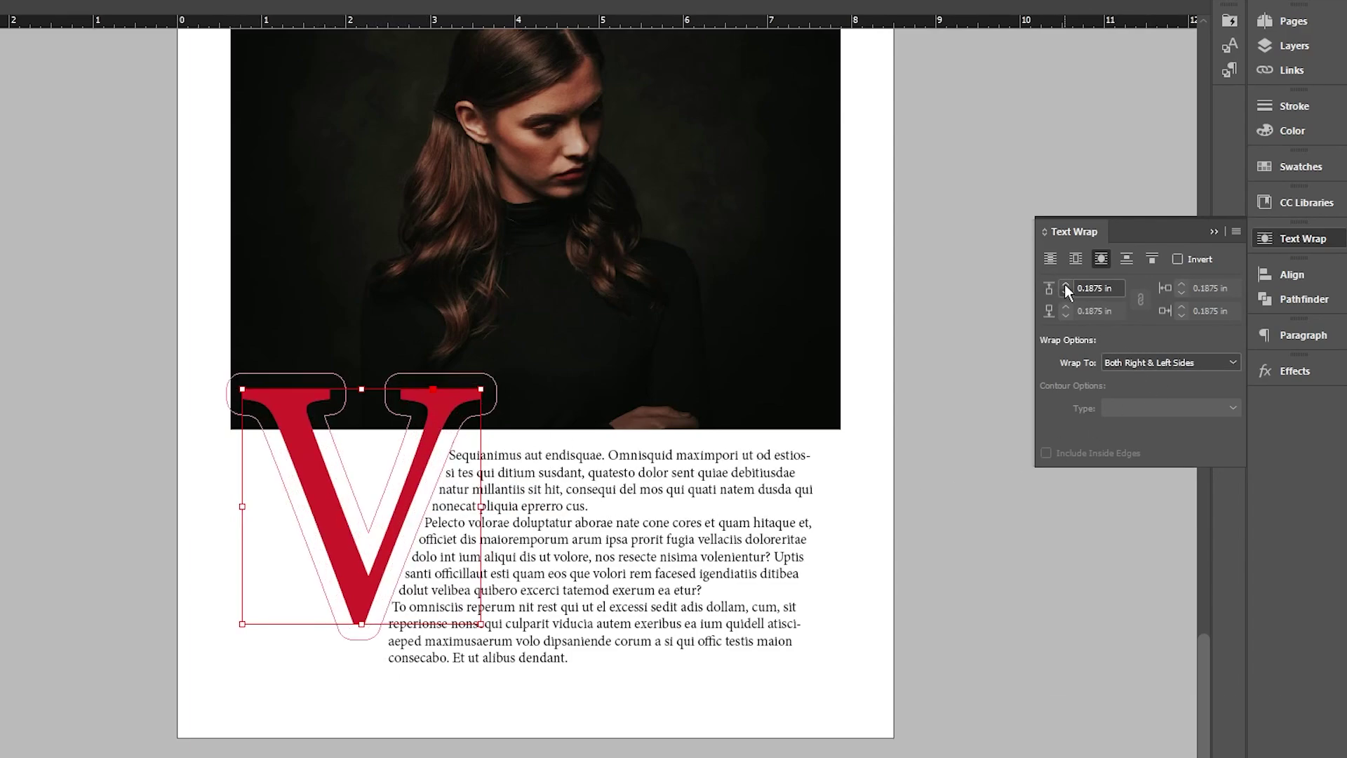
click(1066, 284)
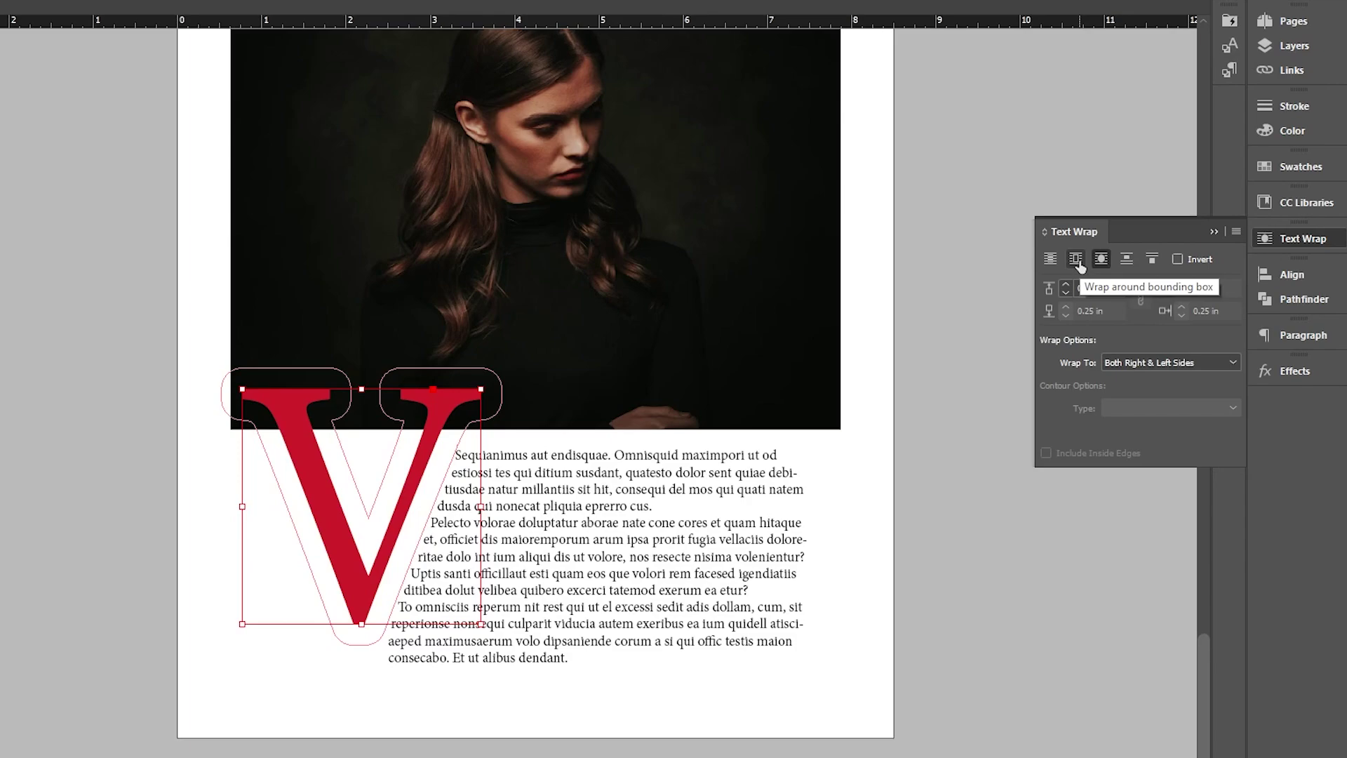
click(1076, 260)
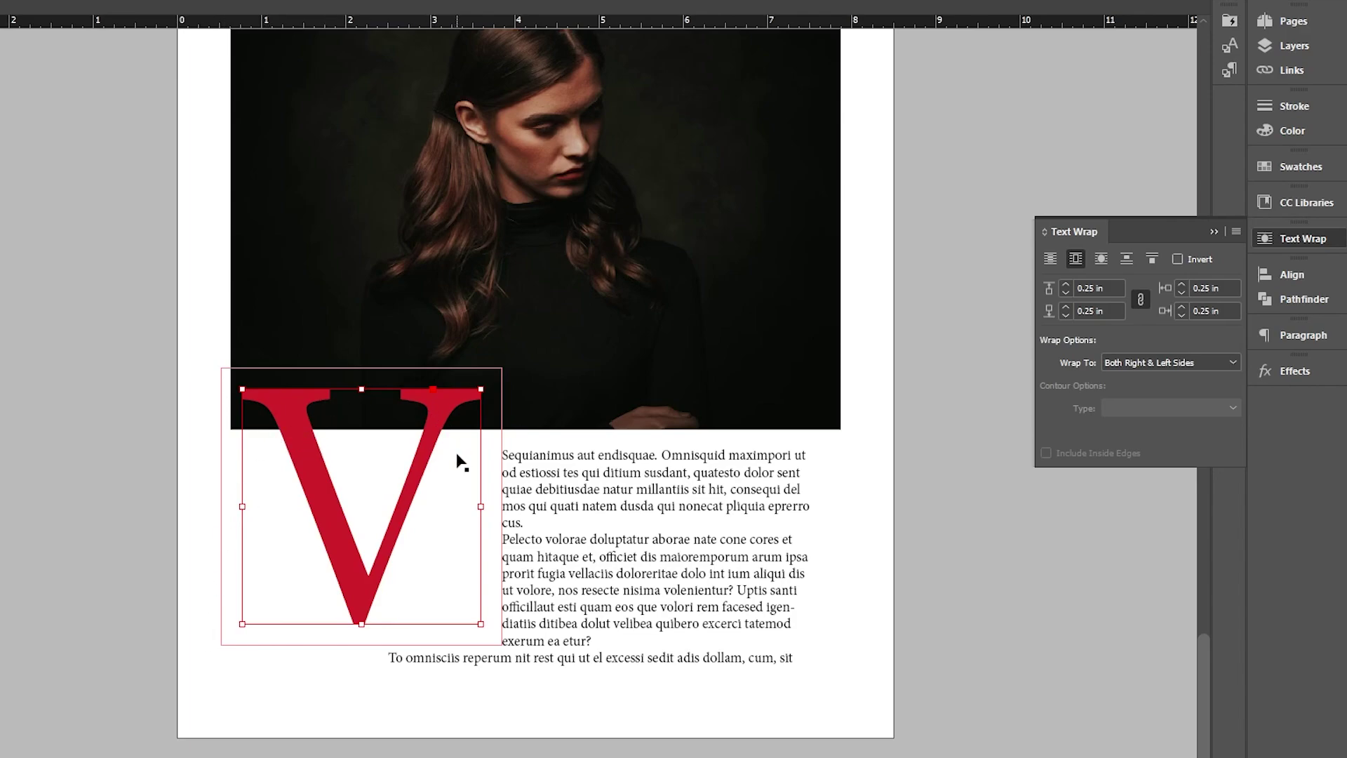
click(968, 510)
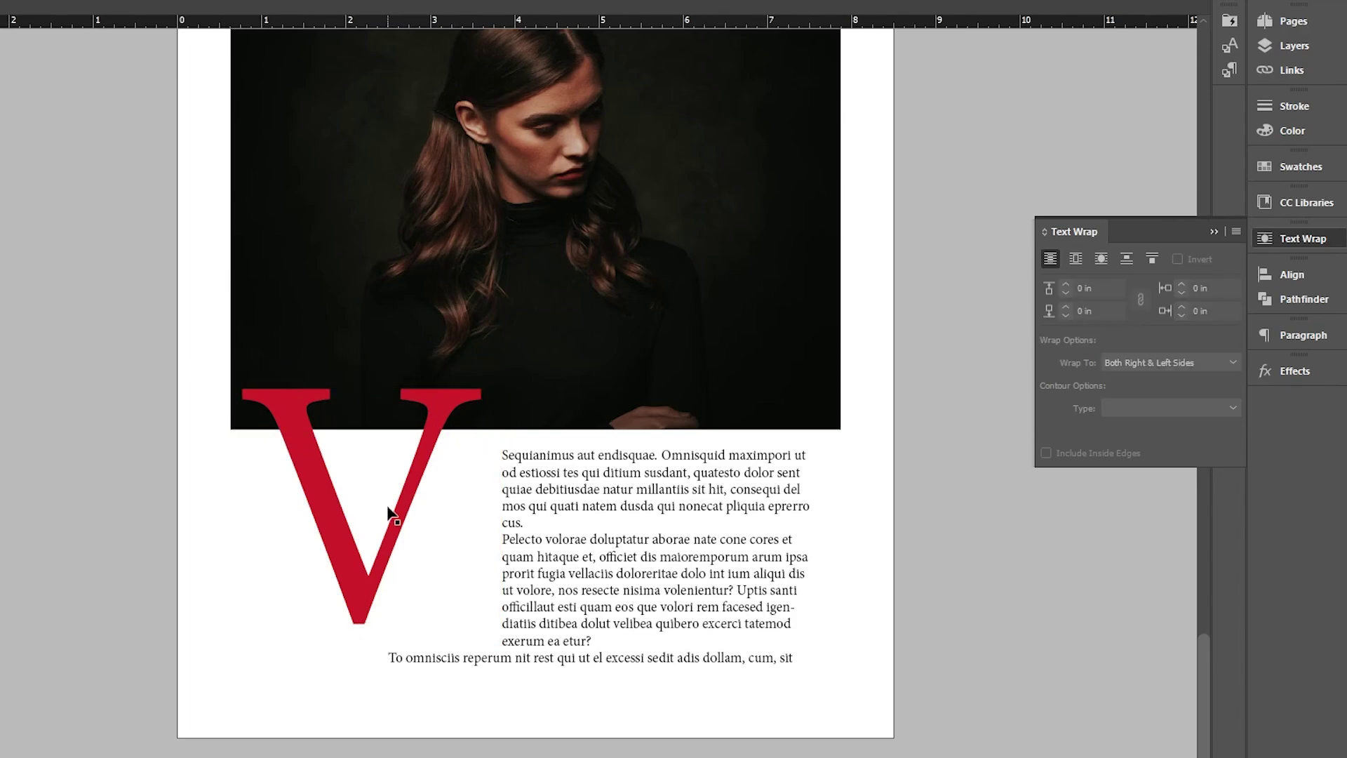
Switch the V's text wrap from the bounding box back to wrapping around the object shape.
click(516, 493)
click(1075, 258)
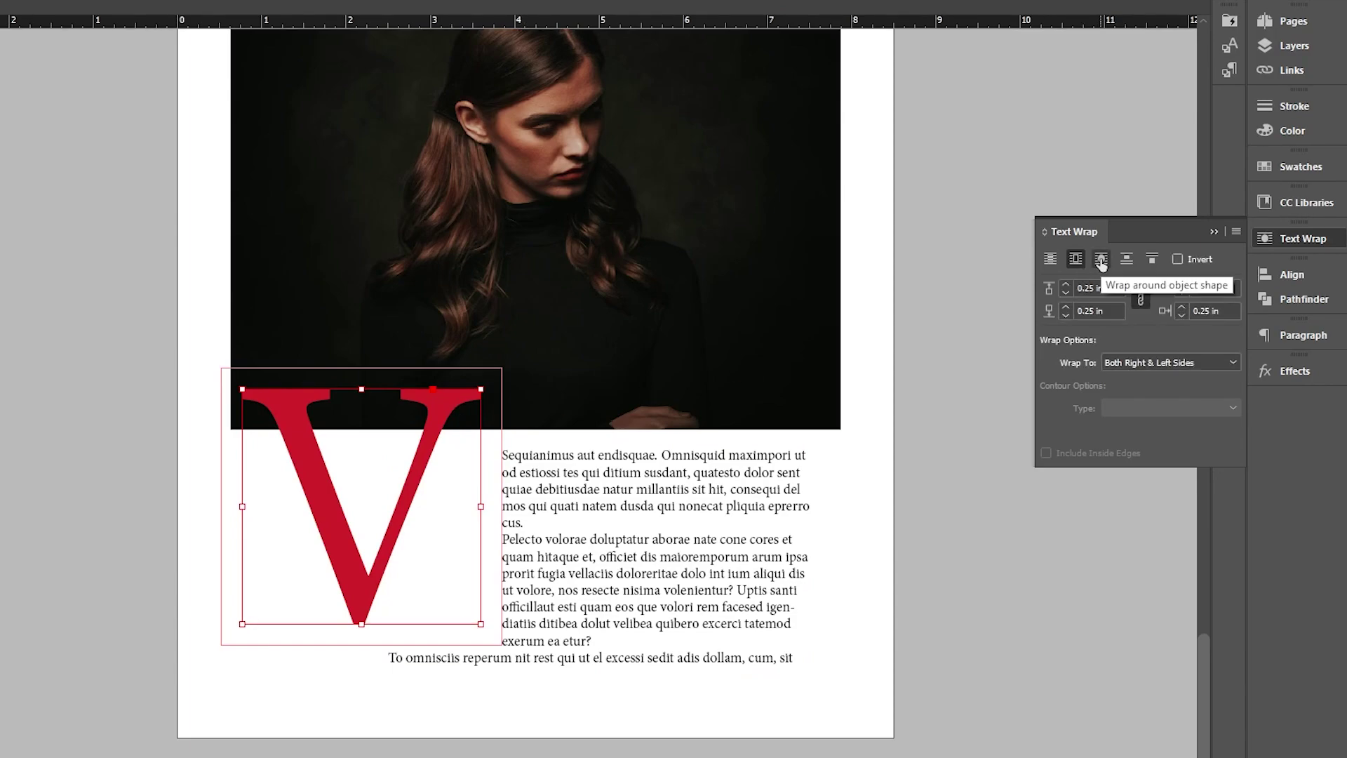
click(1101, 260)
click(894, 383)
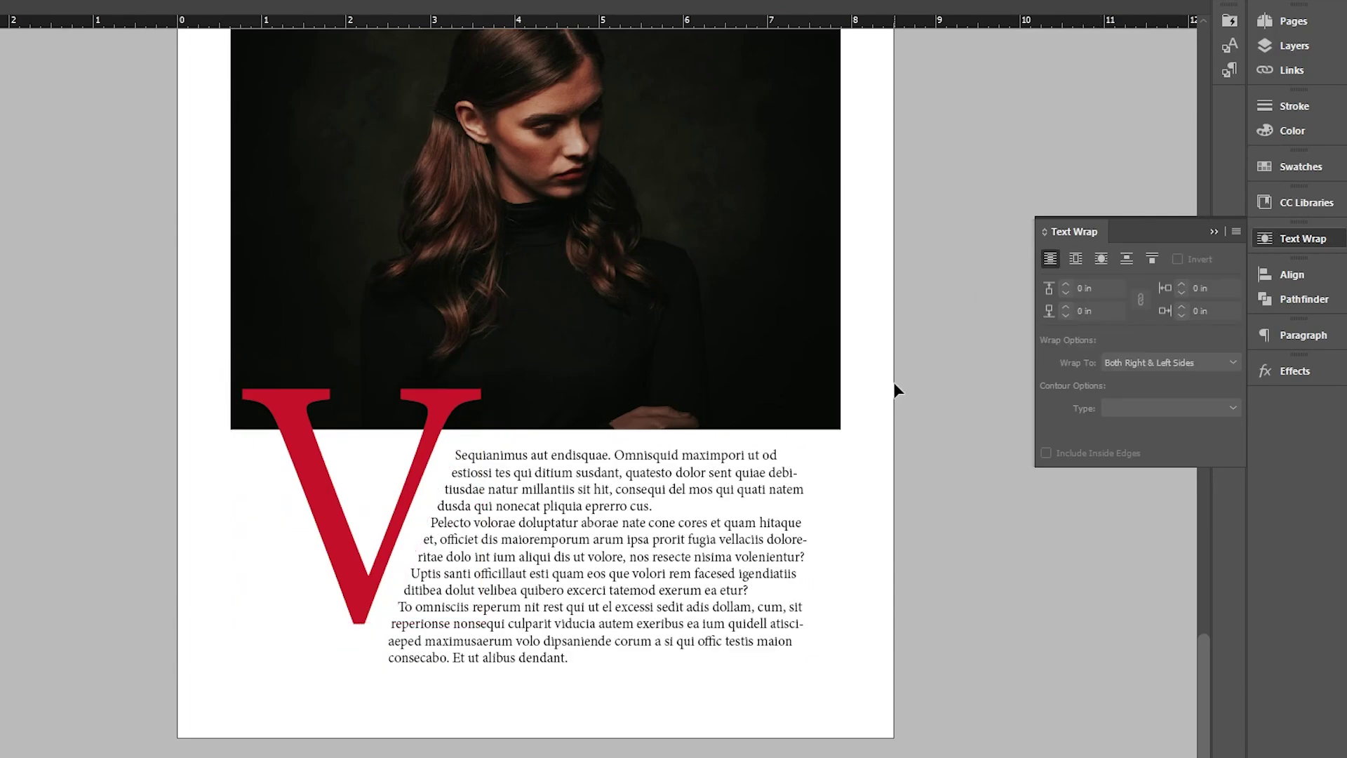
Enlarge the V to about 3.55 x 3.5 in, overhanging the page's left edge slightly, and nudge it upward over the photo.
scroll(895, 383, down, 3)
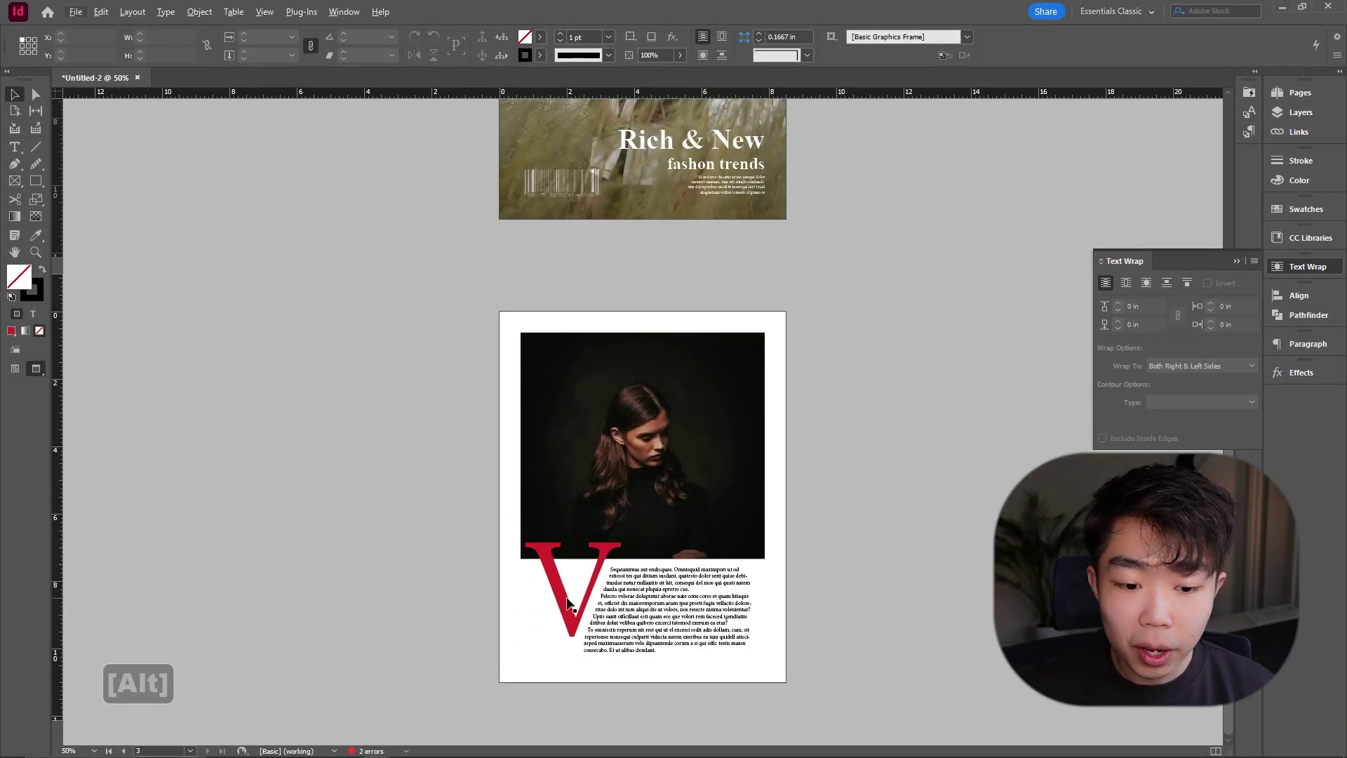
mouse_move(567, 600)
mouse_down()
mouse_move(583, 621)
mouse_move(561, 622)
mouse_up()
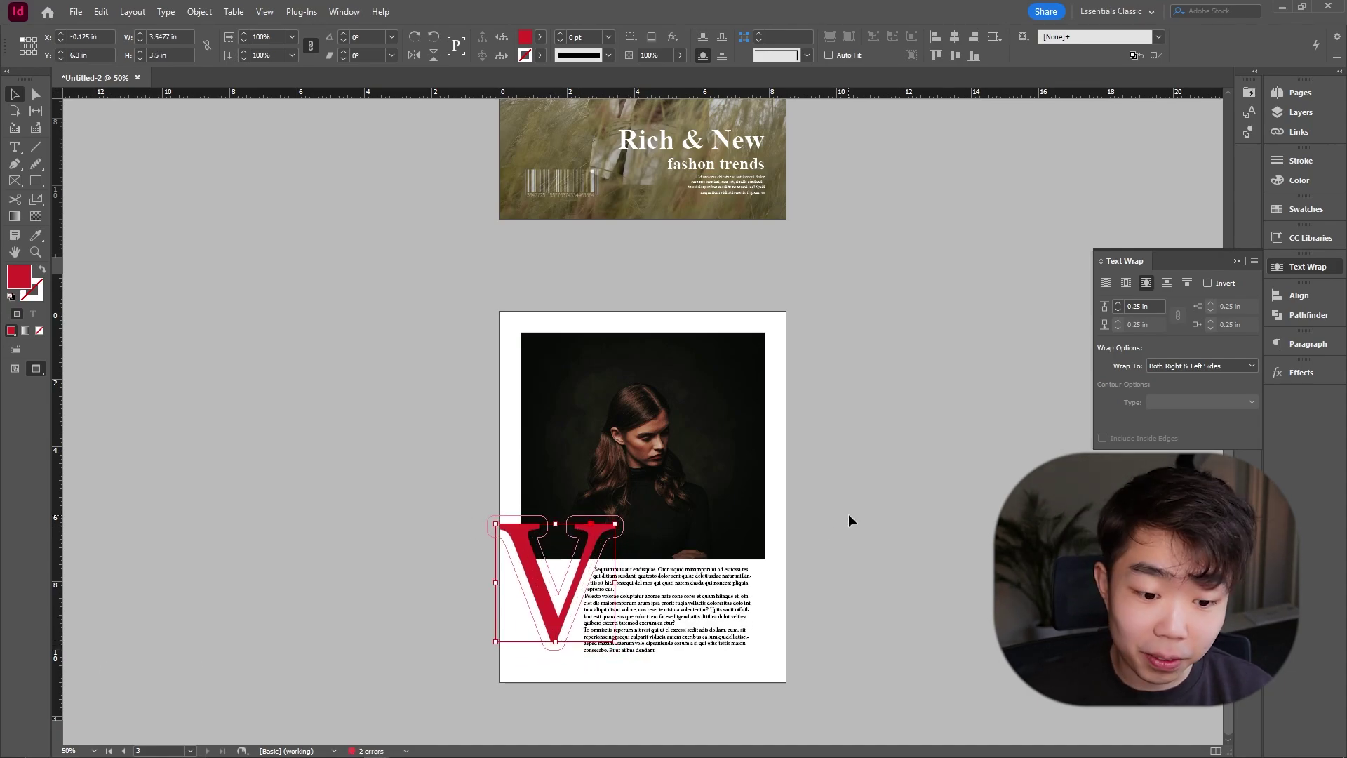
click(920, 488)
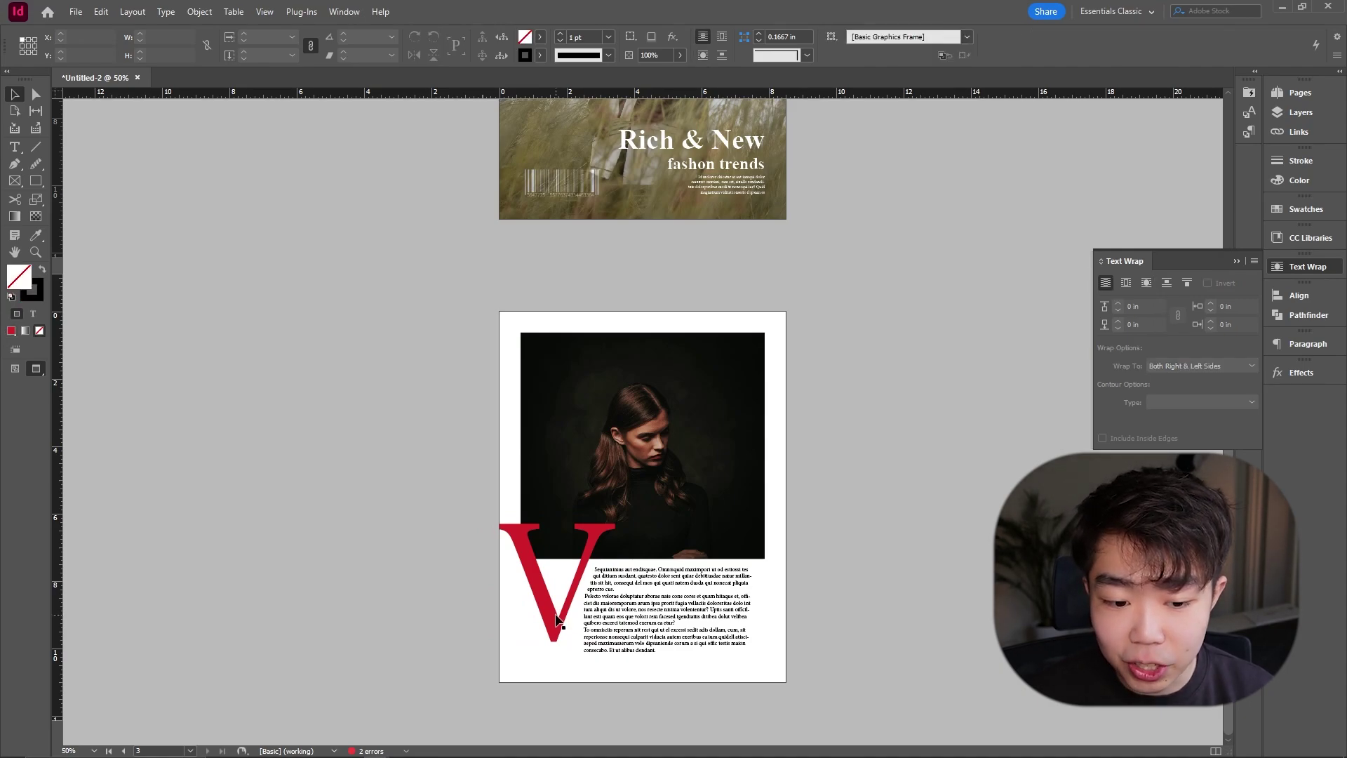
drag(556, 619, 557, 610)
click(950, 494)
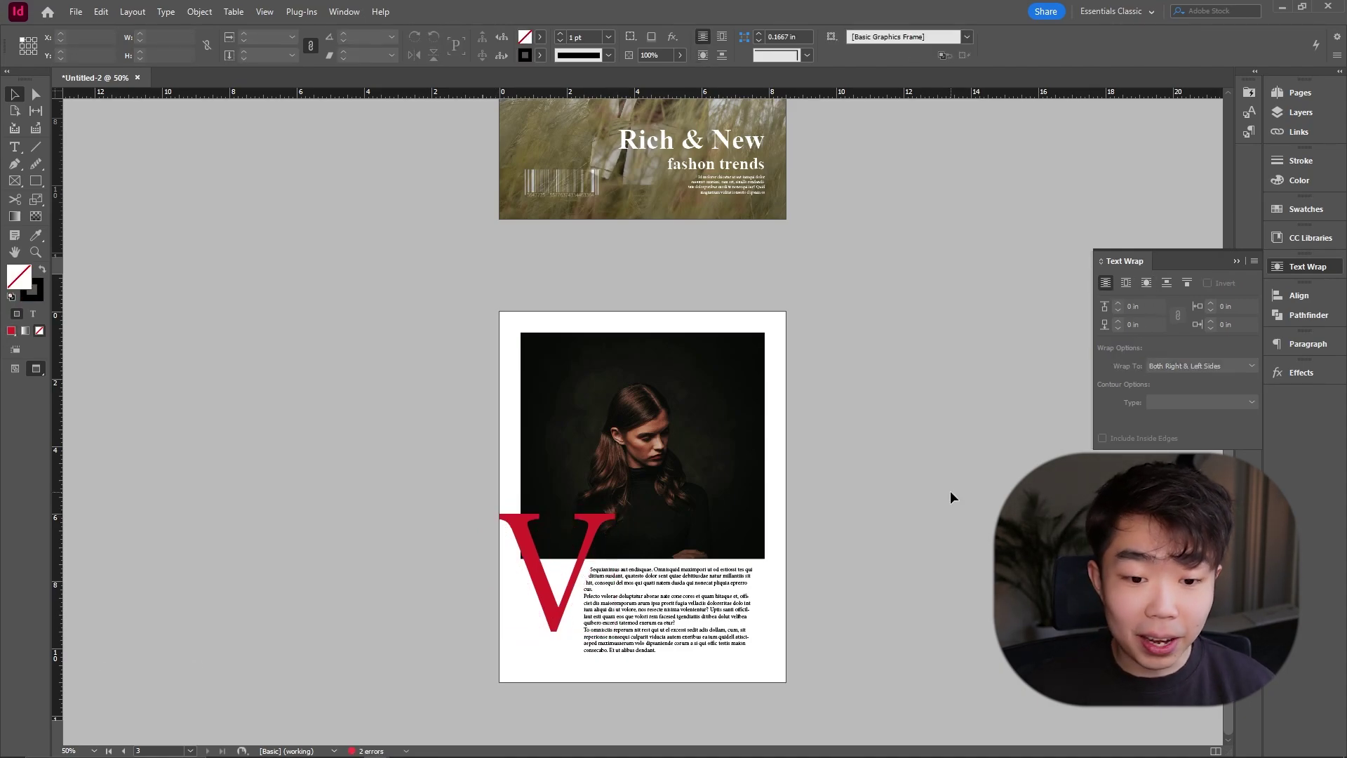